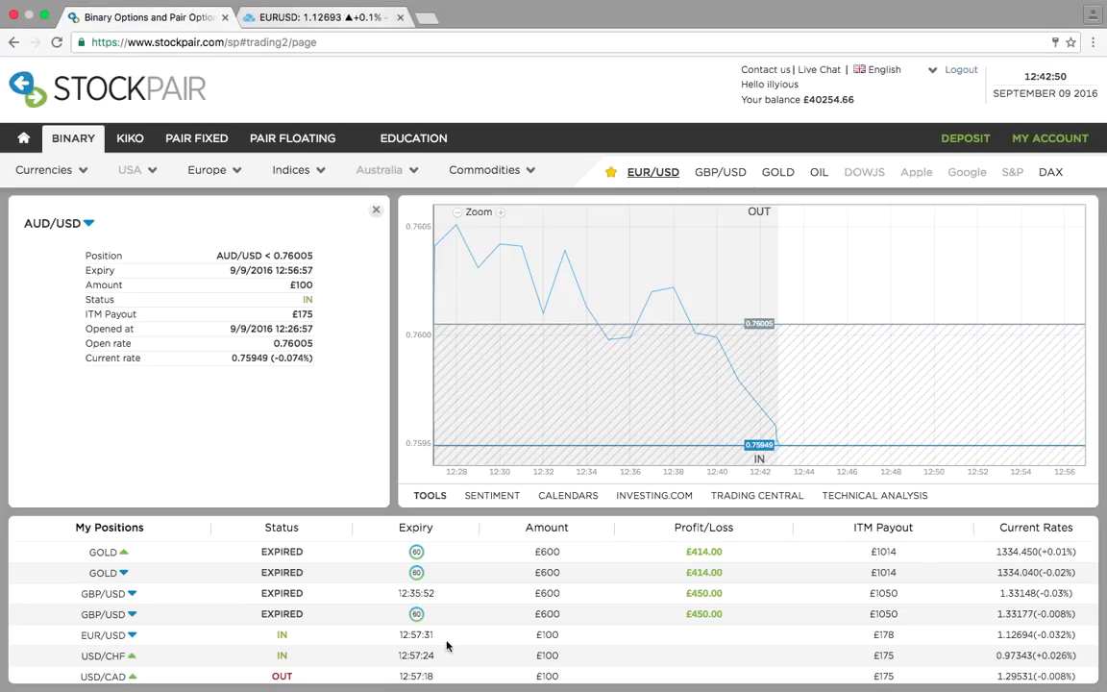
Review the expired £600 positions, including both GOLD trades, and check the one-minute EURUSD chart on TradingView
click(402, 618)
click(403, 552)
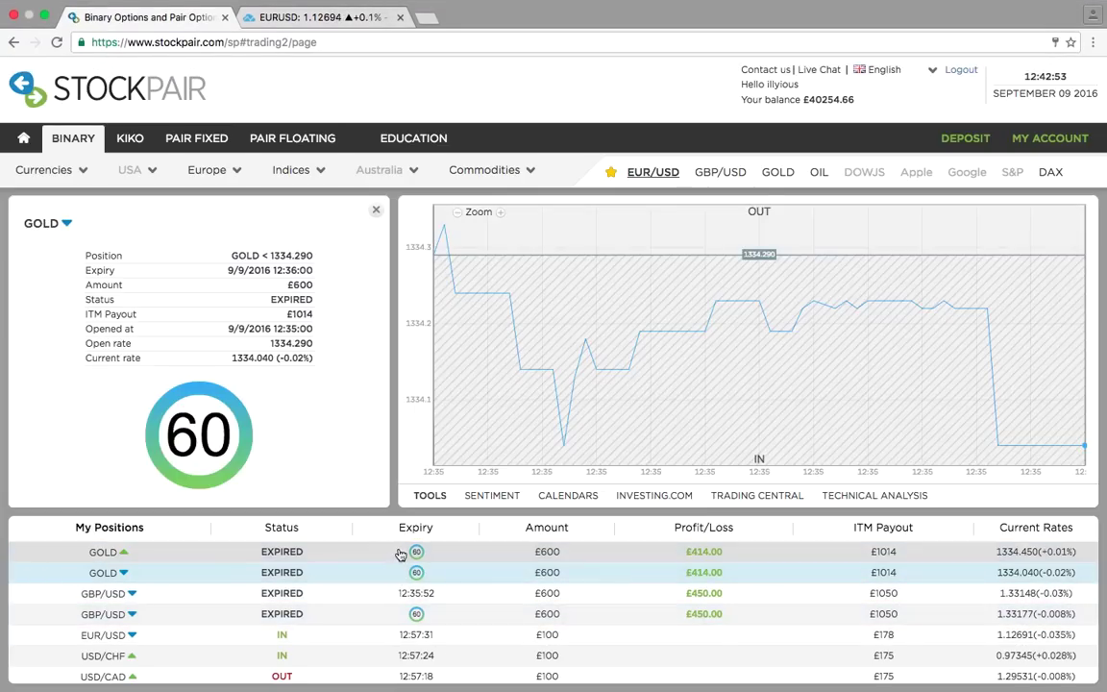
click(346, 18)
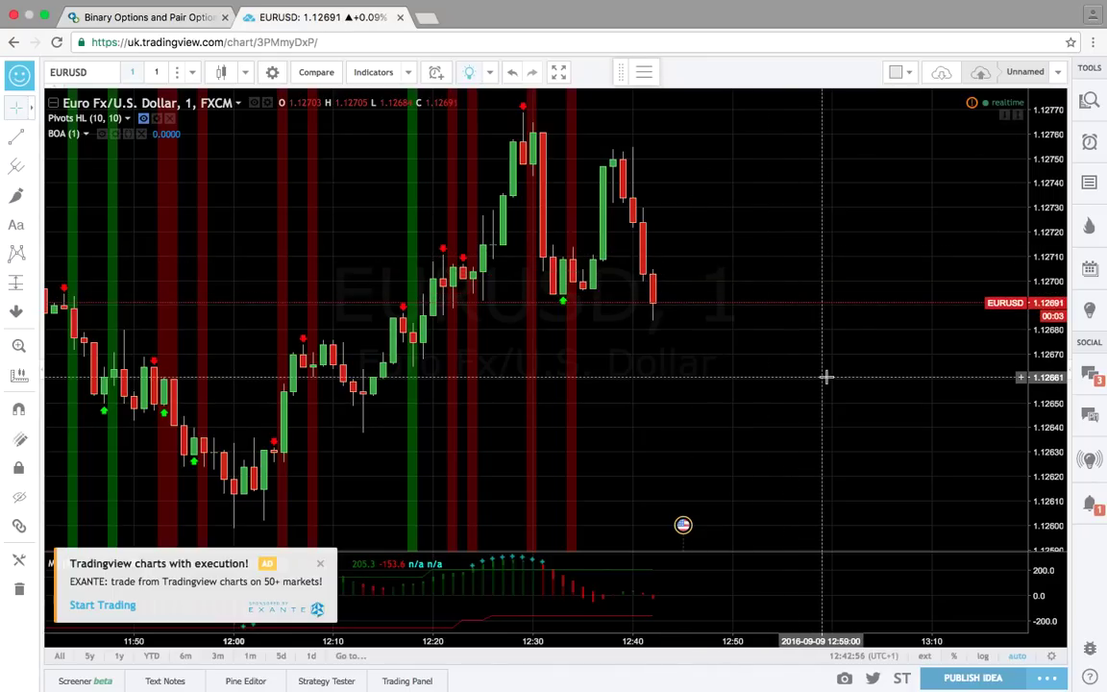
scroll(634, 302, down, 1)
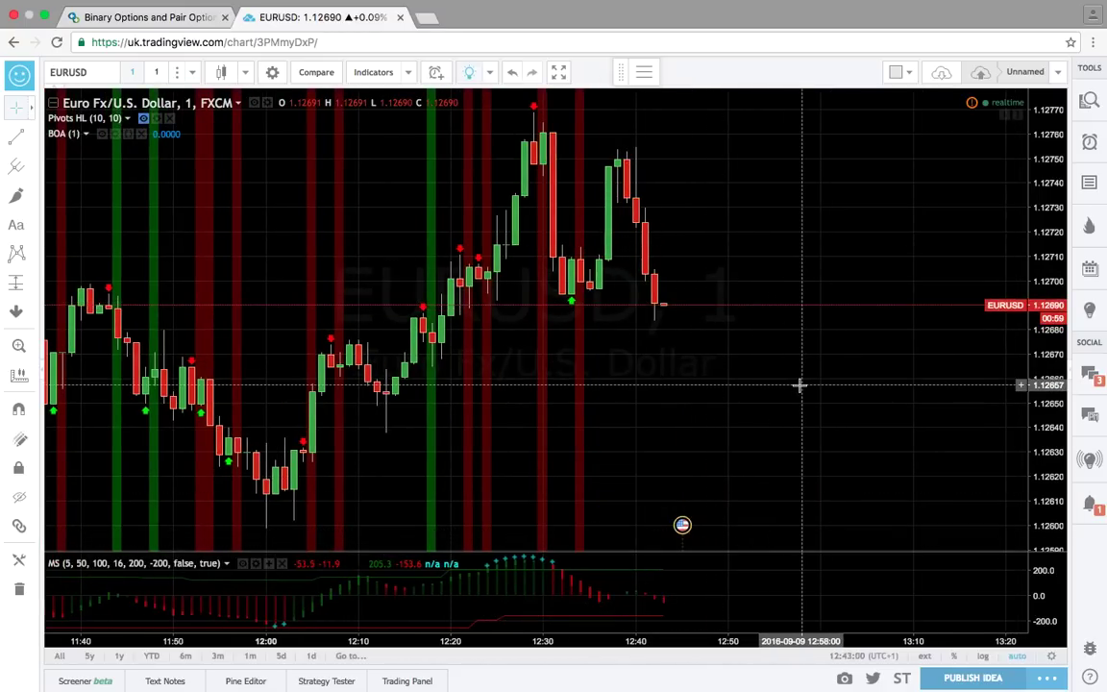
Switch to StockPair and choose the EUR/USD currency pair for a binary trade
click(187, 21)
mouse_move(57, 175)
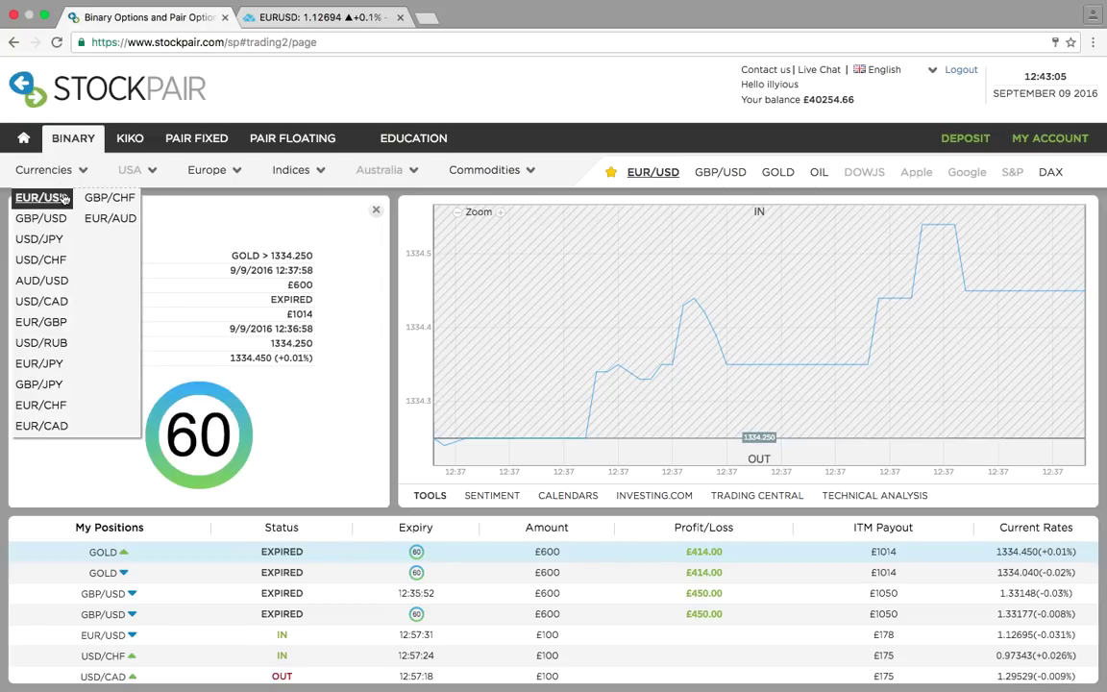
click(43, 197)
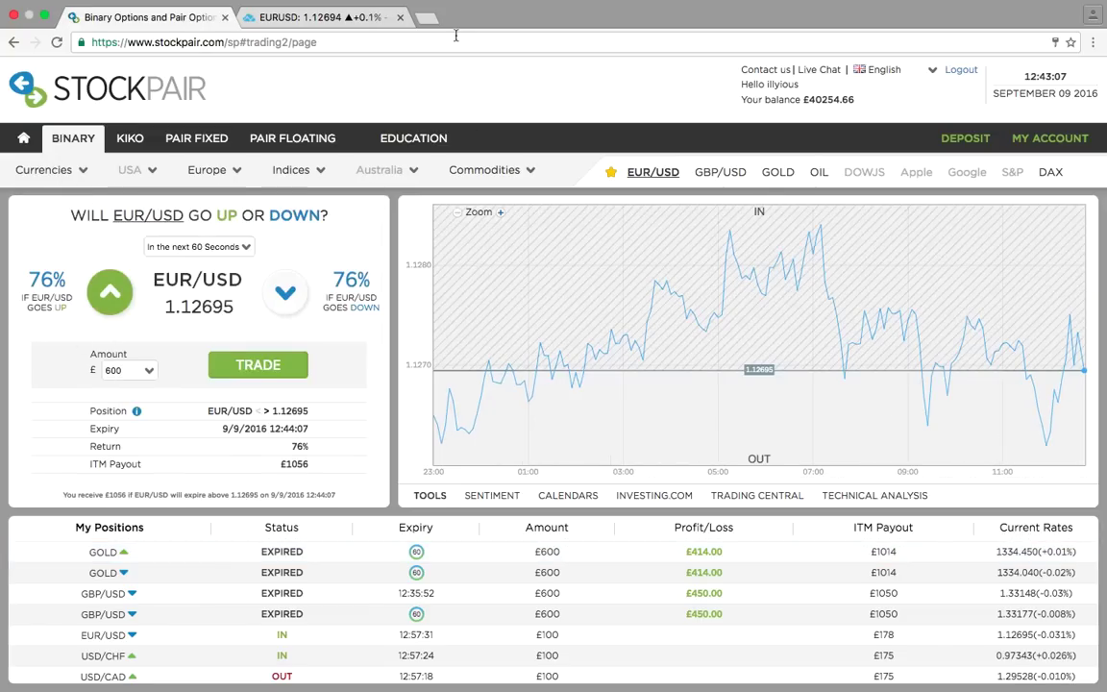
Switch to TradingView and examine the latest candles and BOA signal arrows on the EURUSD chart
click(317, 17)
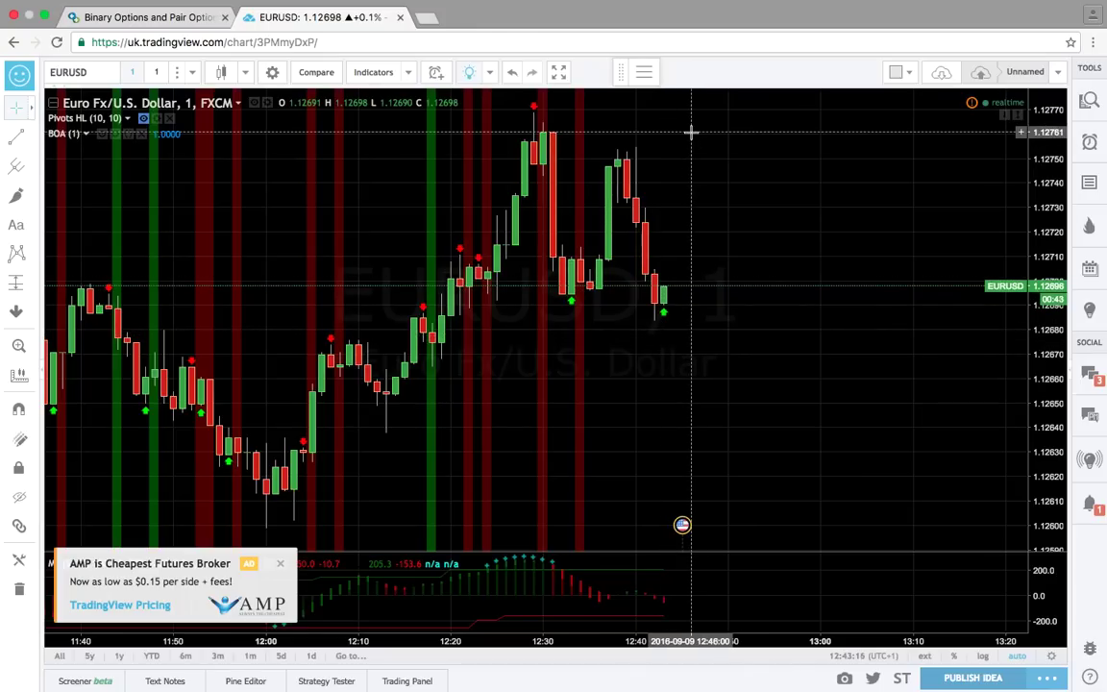
scroll(691, 132, down, 5)
scroll(690, 131, up, 5)
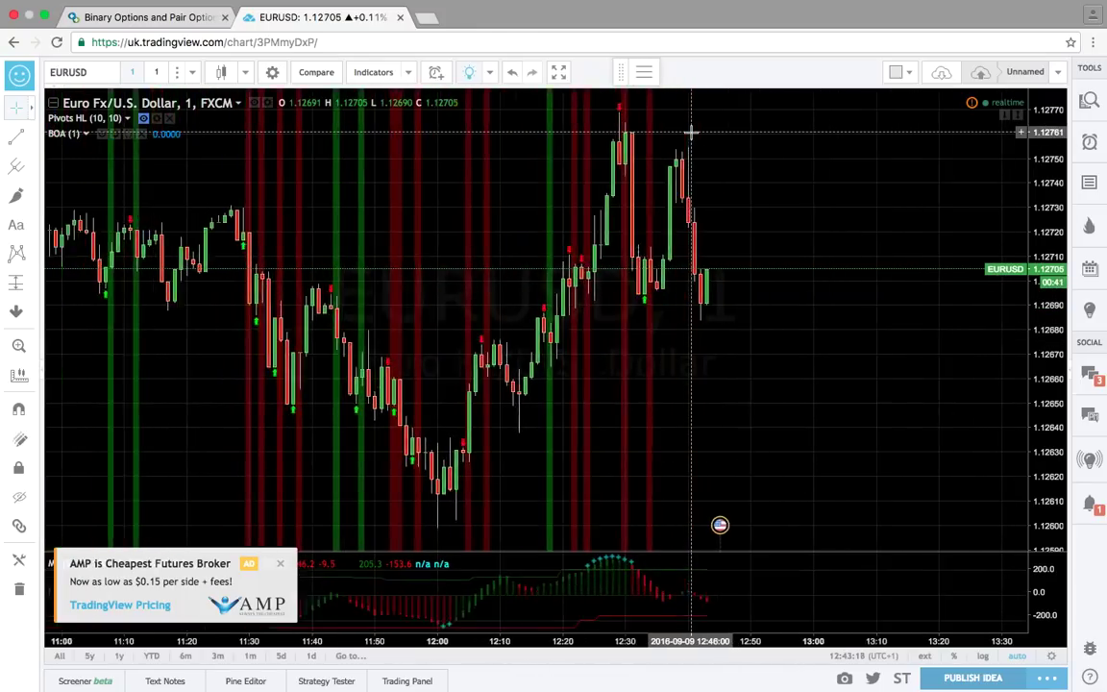
scroll(691, 132, up, 4)
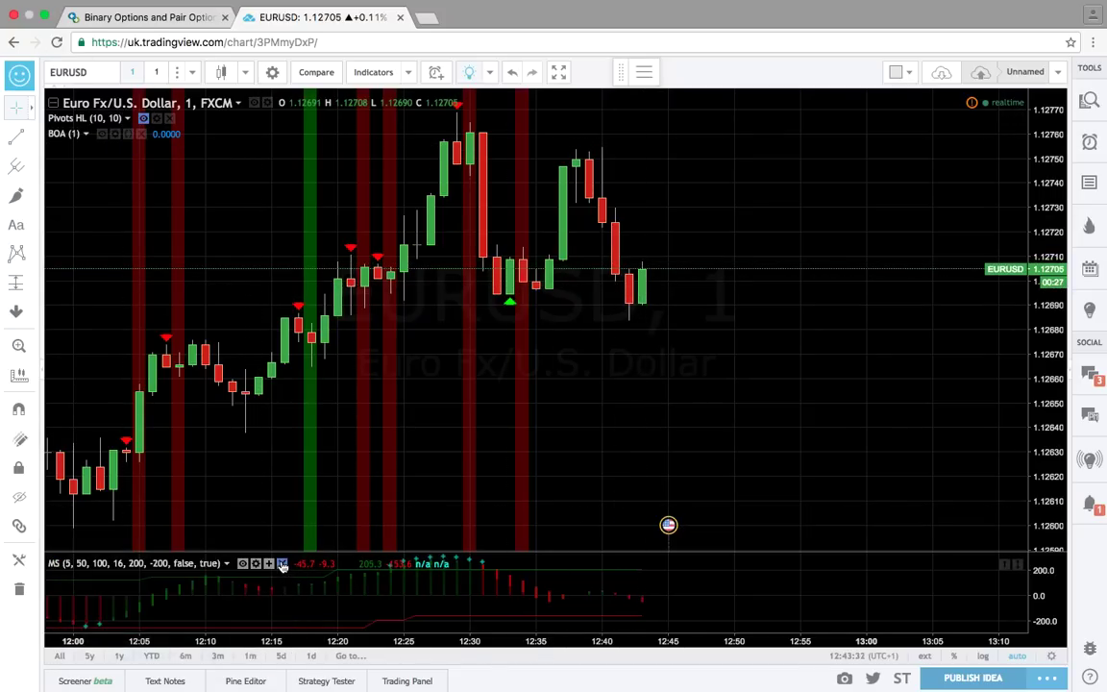
Open the BOA indicator's source code and enlarge the Pine Editor to read the whole script
click(129, 136)
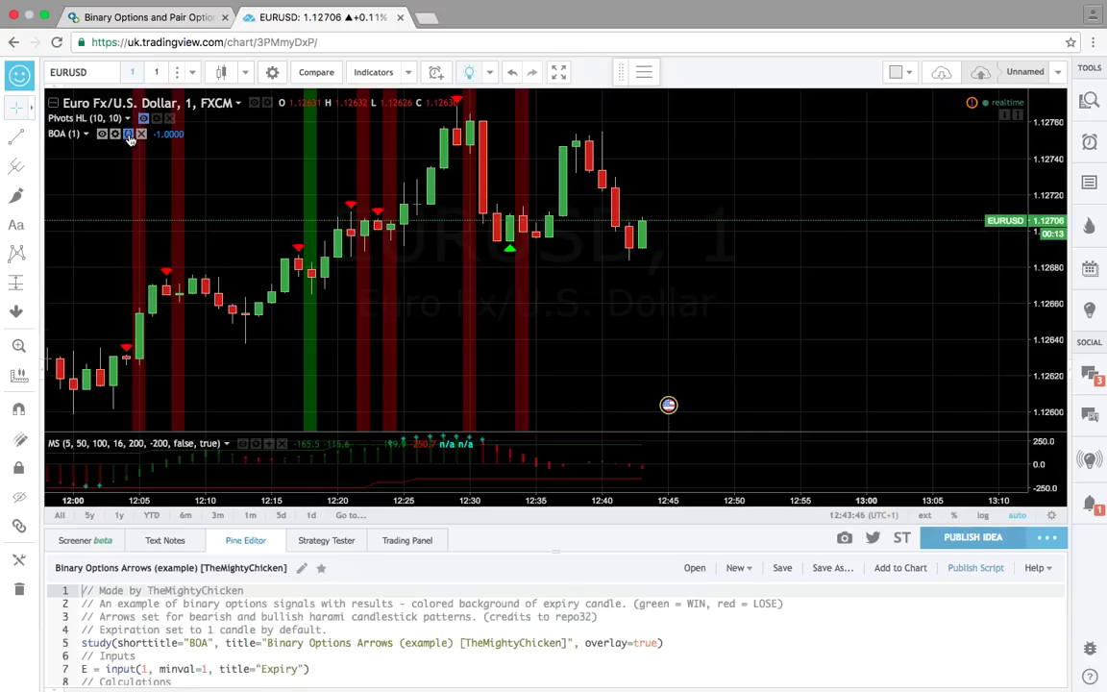
scroll(122, 655, down, 5)
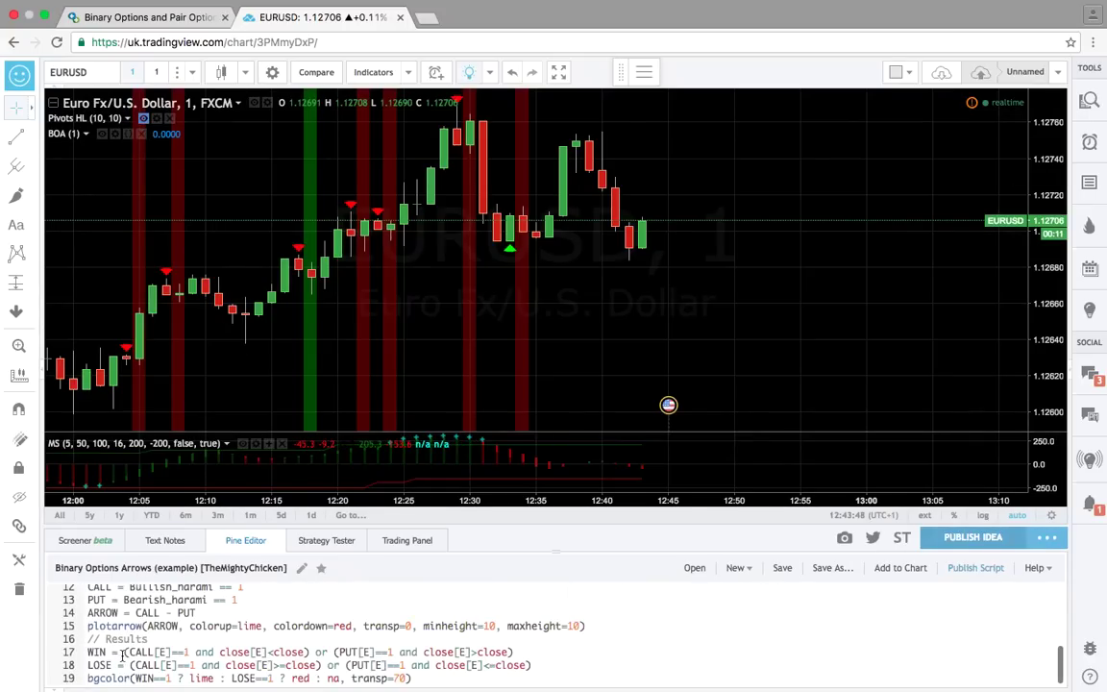
drag(556, 549, 552, 226)
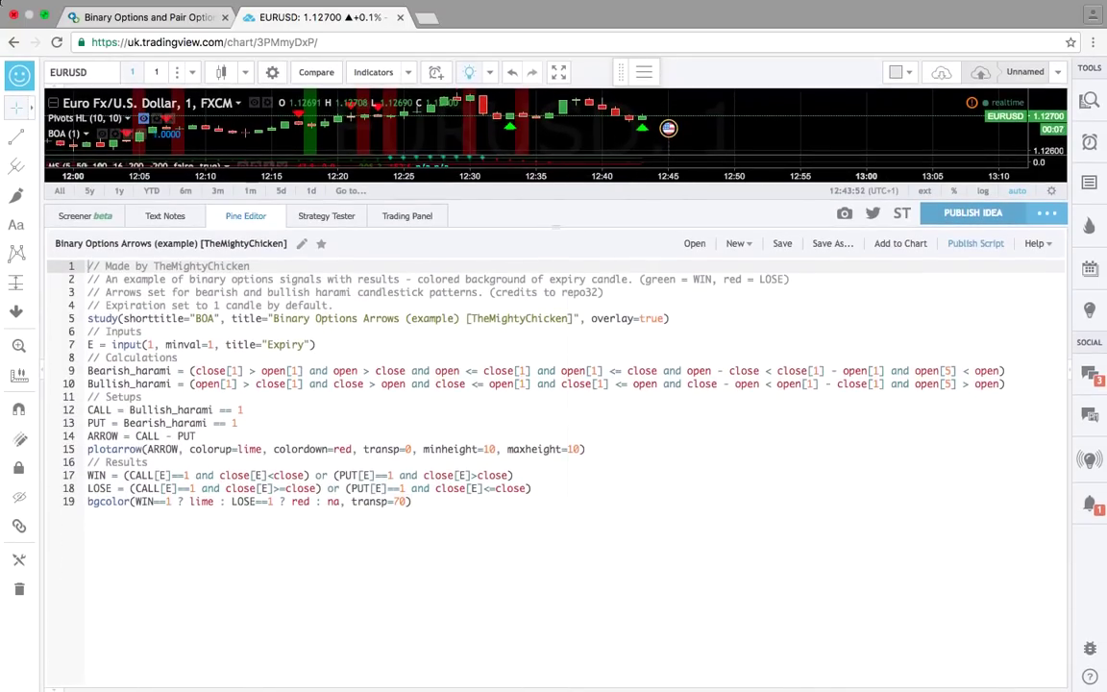
Switch to StockPair and place a £600 trade on EUR/USD going up in the next 60 seconds
click(184, 19)
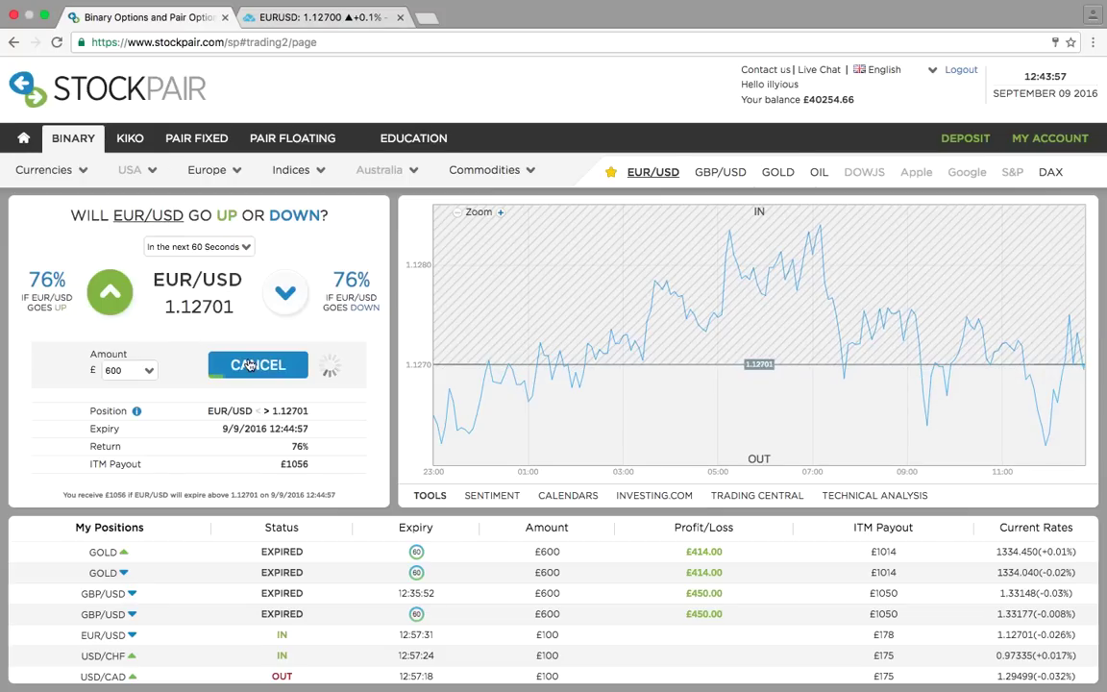
Switch to TradingView, select the whole Binary Options Arrows script, and collapse the Pine Editor to restore the full chart
click(317, 16)
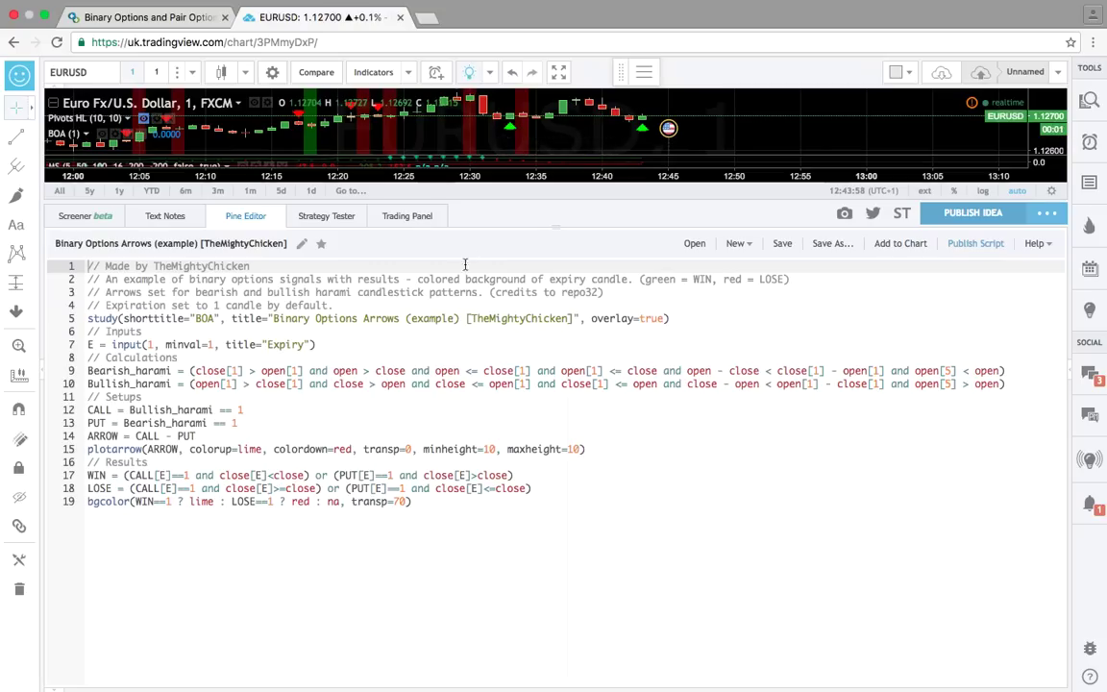
drag(536, 600, 103, 237)
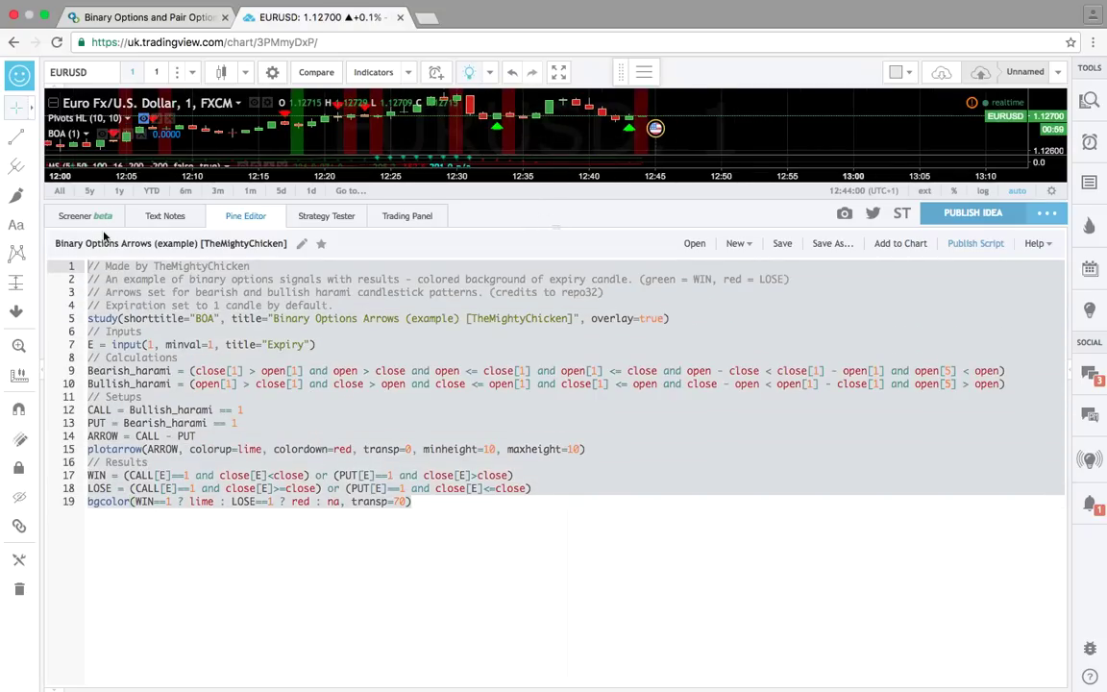
drag(556, 229, 591, 510)
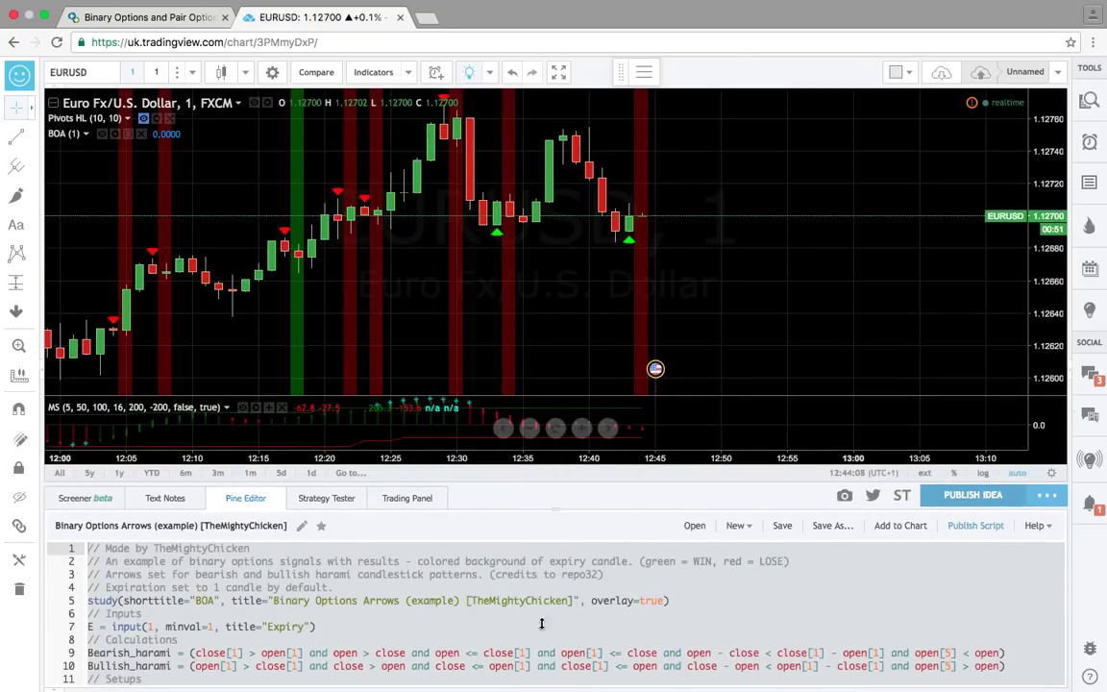
drag(544, 509, 545, 663)
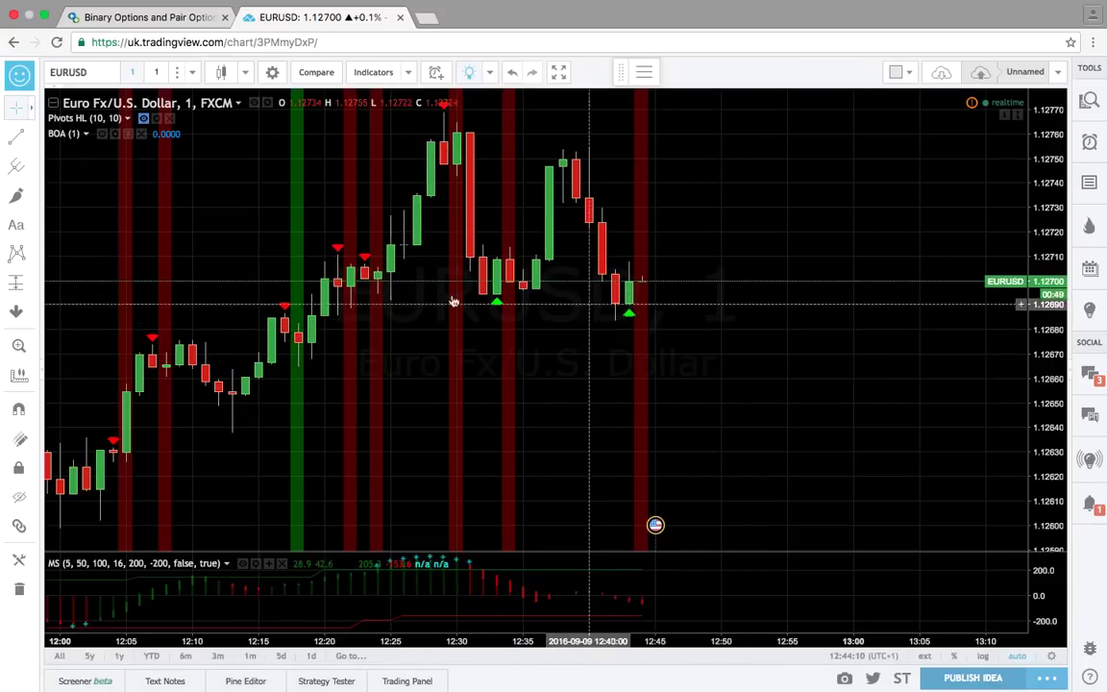
Examine the past BOA arrows and the red and green expiry bands on the EURUSD chart
scroll(507, 363, left, 3)
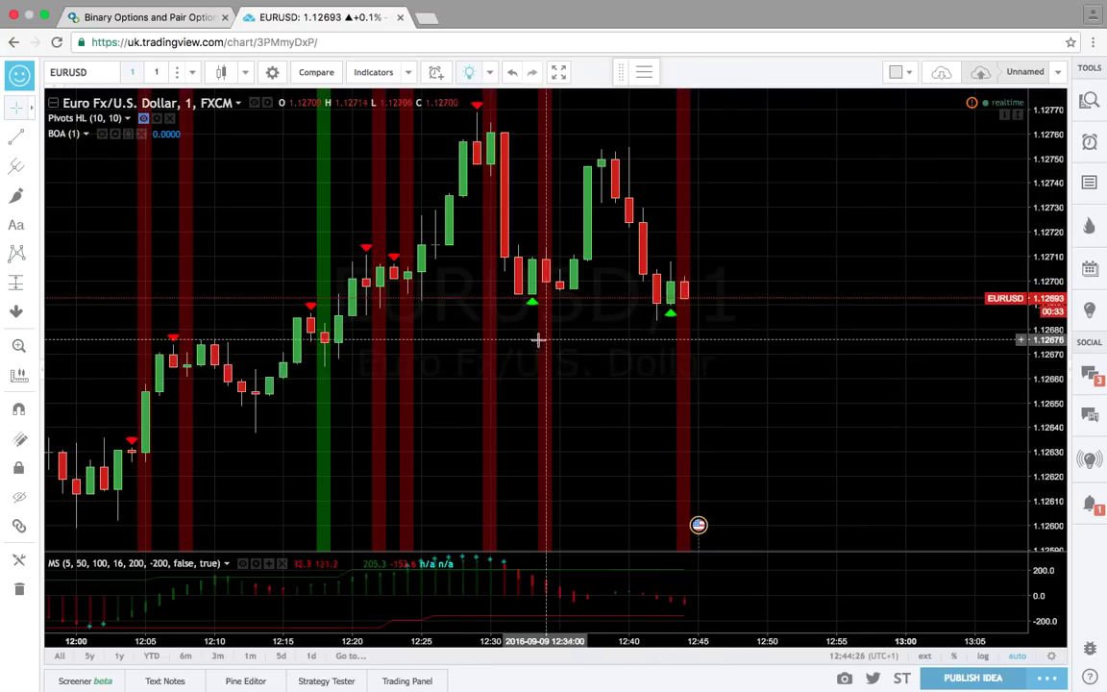
scroll(548, 408, down, 3)
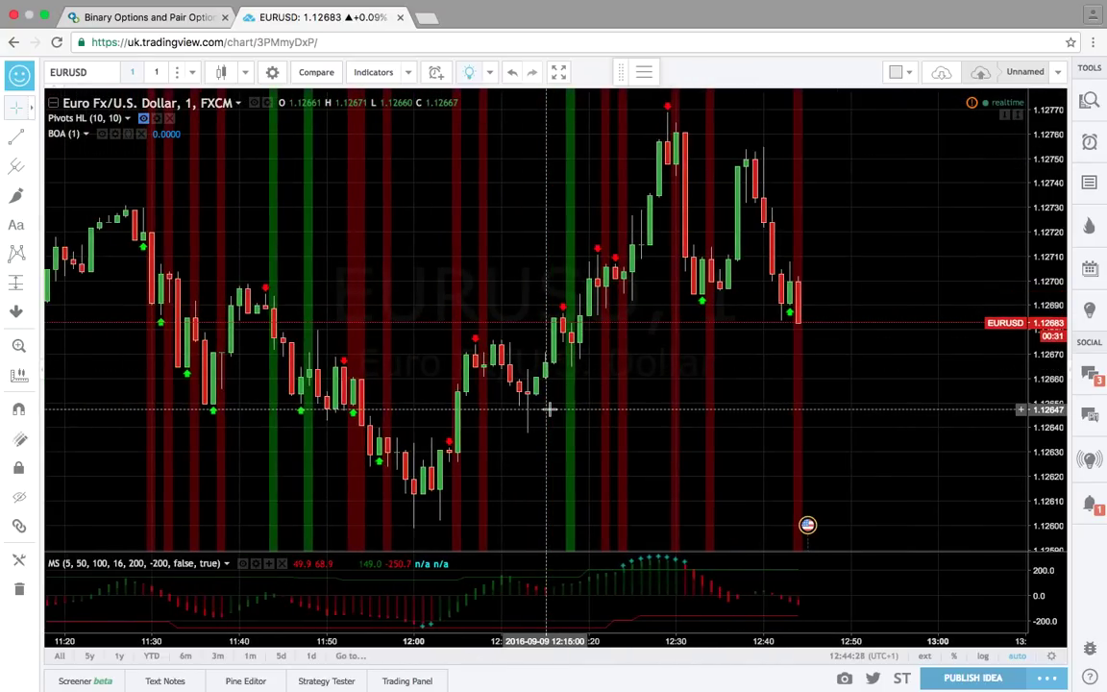
scroll(618, 371, down, 3)
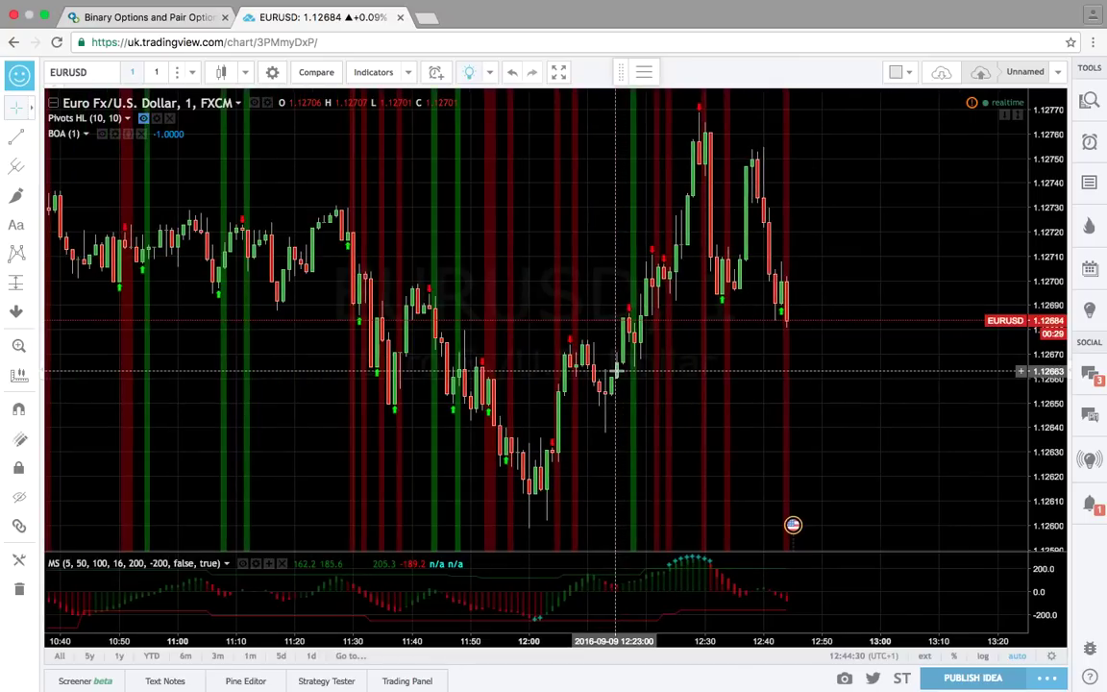
scroll(560, 370, down, 3)
scroll(559, 371, up, 3)
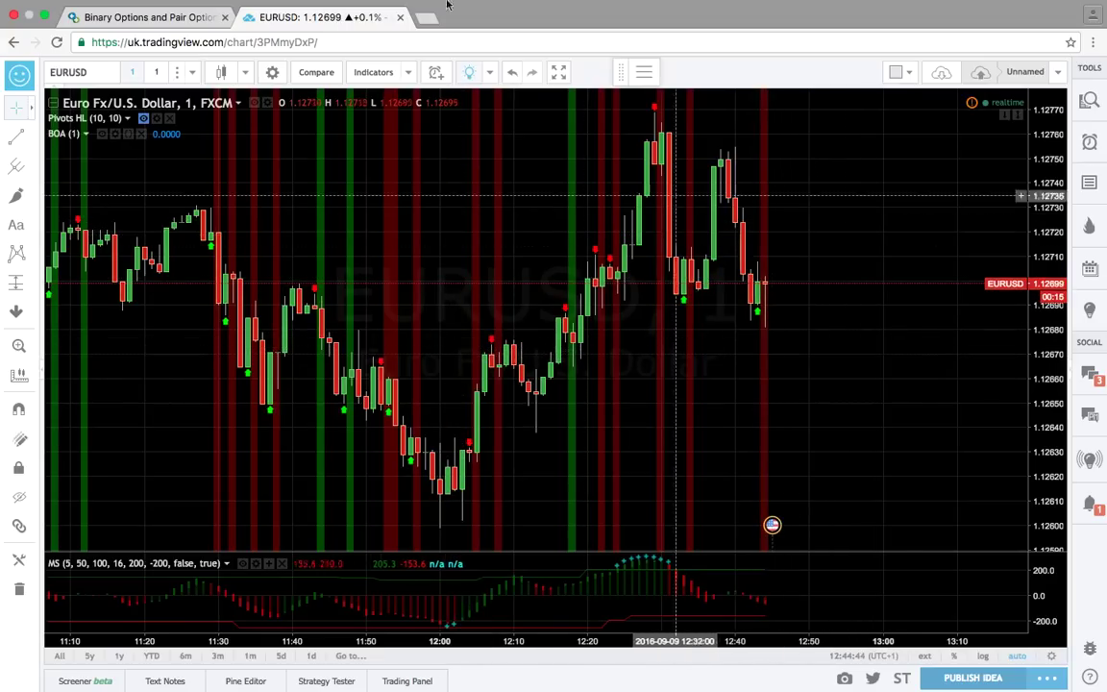
Switch to StockPair and review the 60-second EUR/USD trade and the open USD/CHF, EUR/USD and GBP/USD positions
click(193, 17)
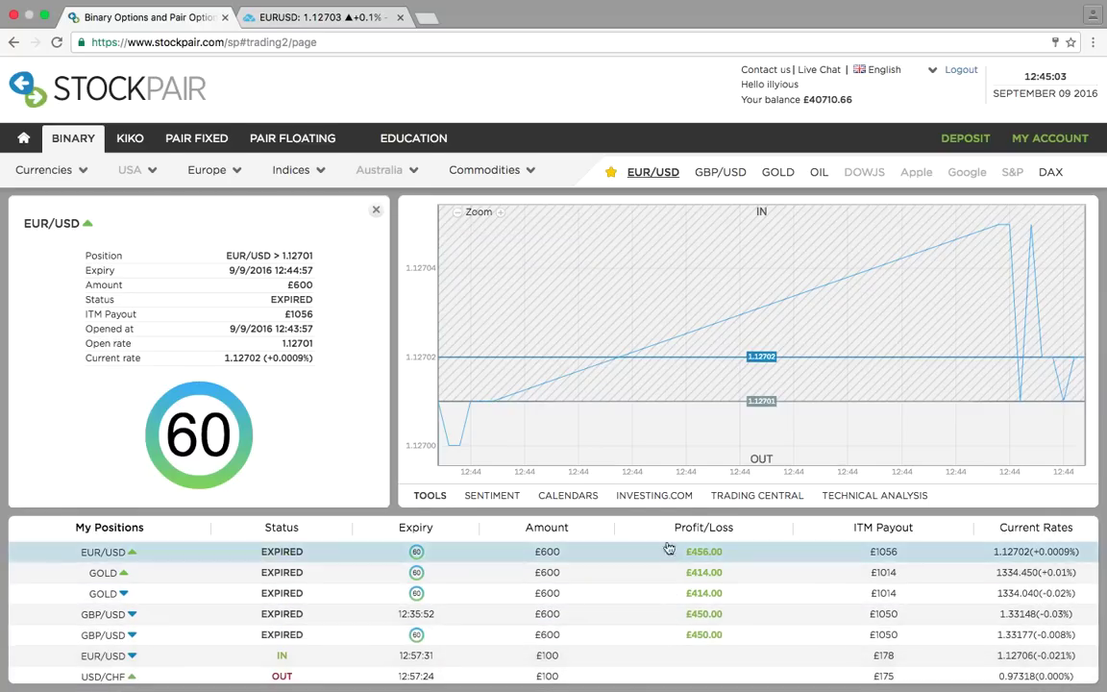
scroll(601, 566, down, 2)
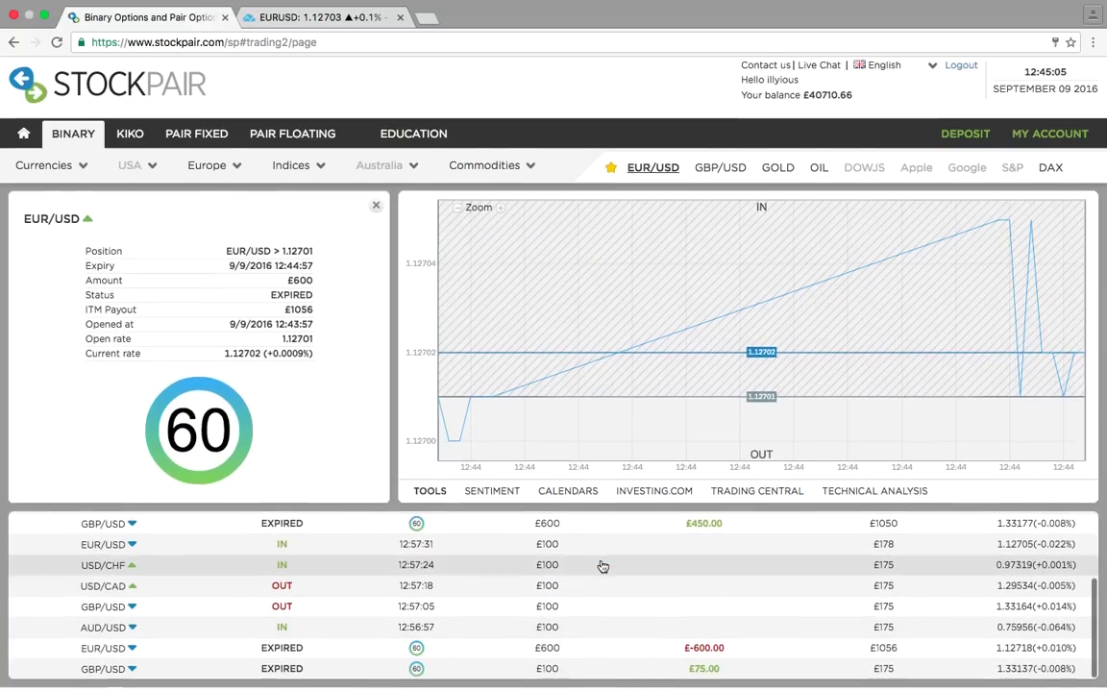
click(572, 572)
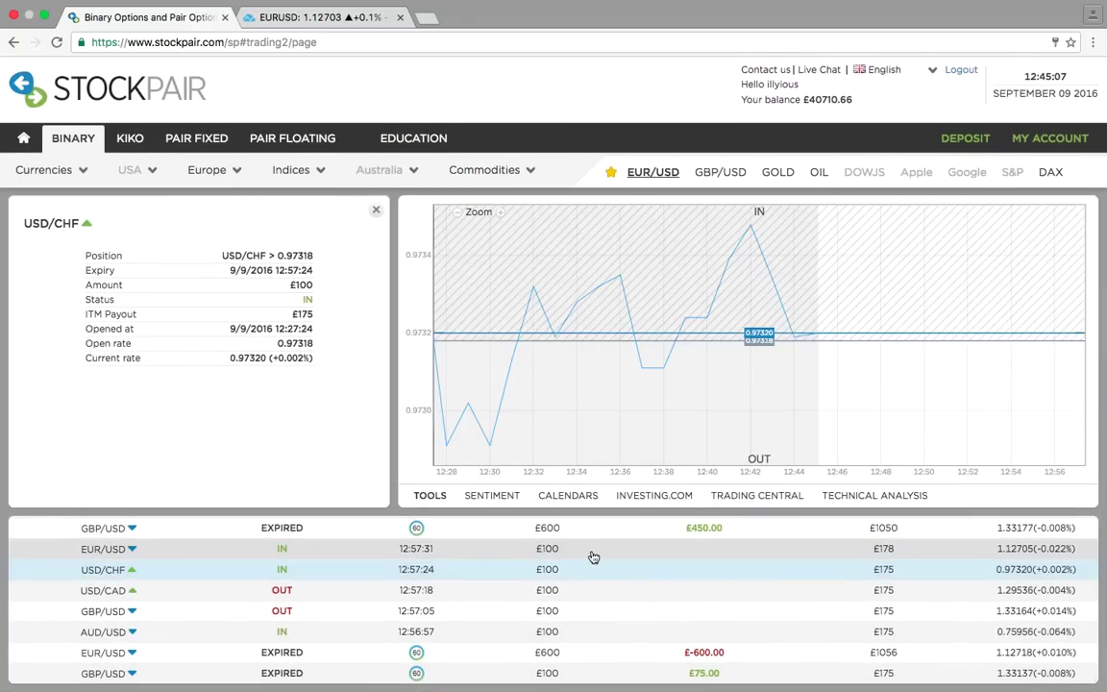
click(593, 557)
click(584, 609)
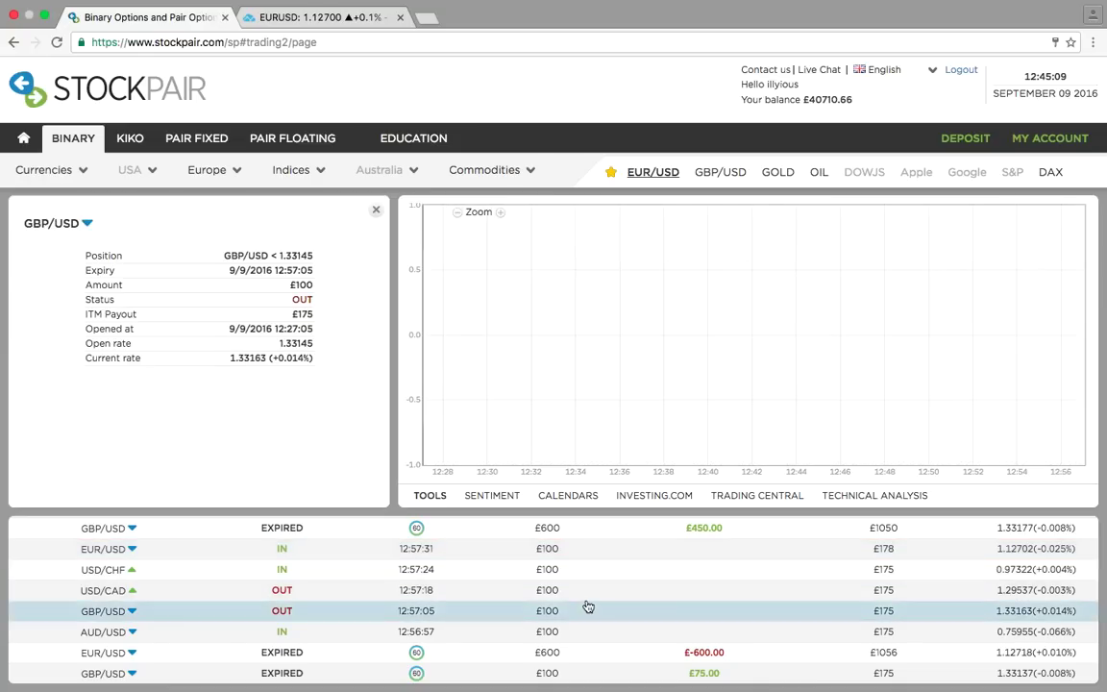
scroll(589, 615, up, 1)
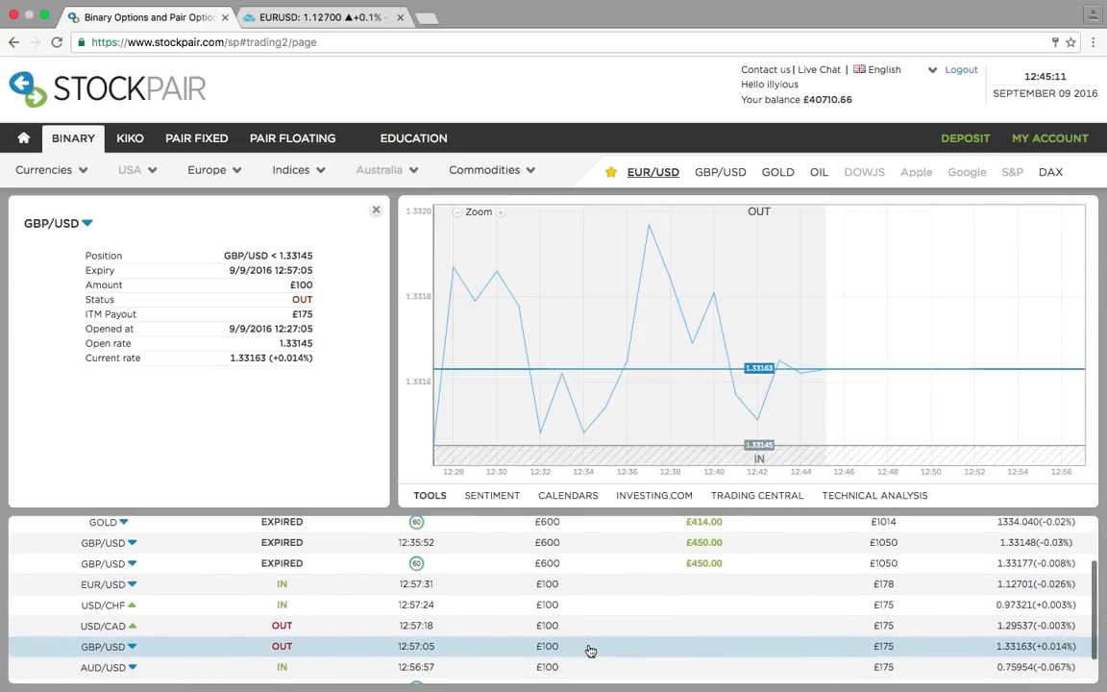
scroll(590, 652, down, 1)
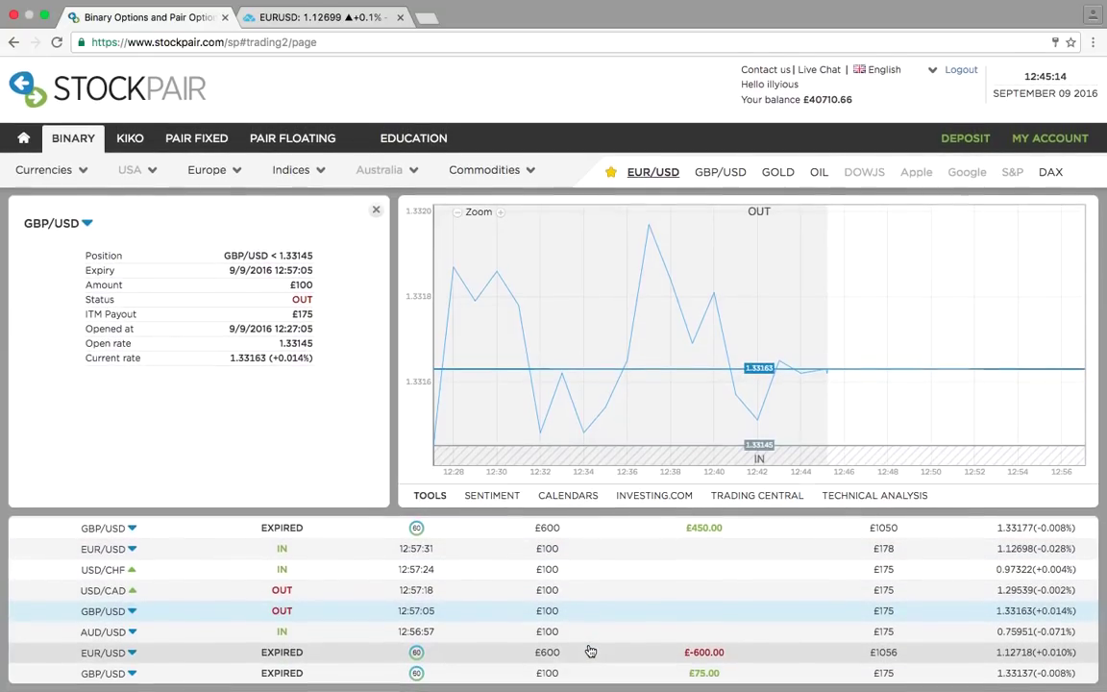
Compare the details and charts of the open £100 positions, including USD/CAD, USD/CHF and GBP/USD
click(462, 633)
click(495, 611)
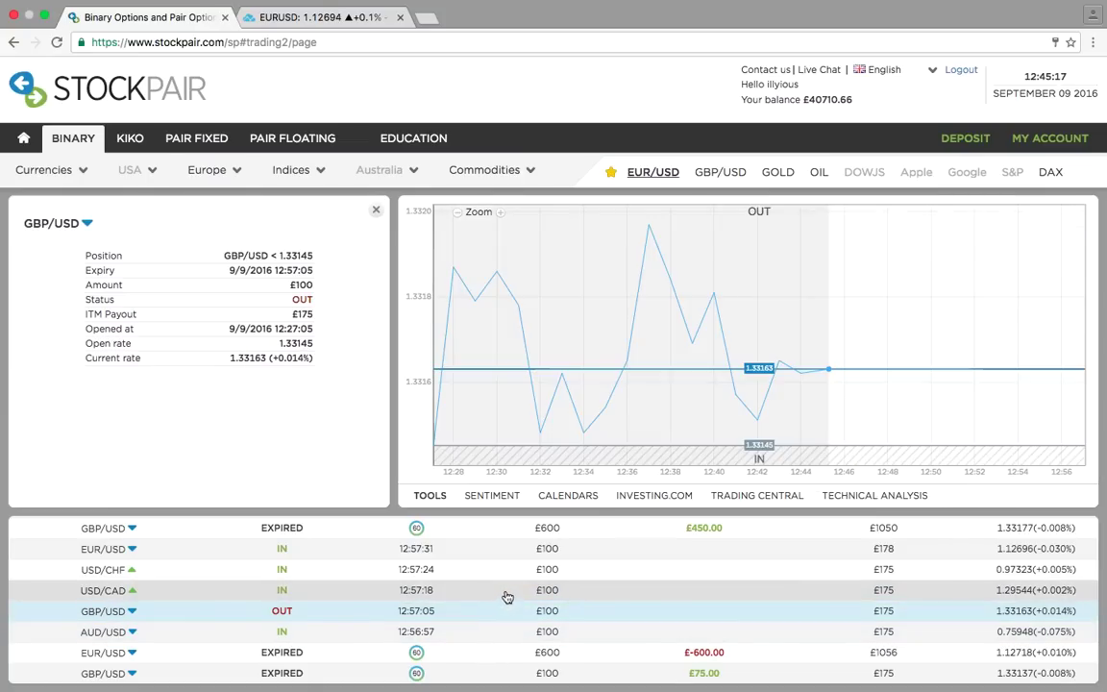
click(514, 597)
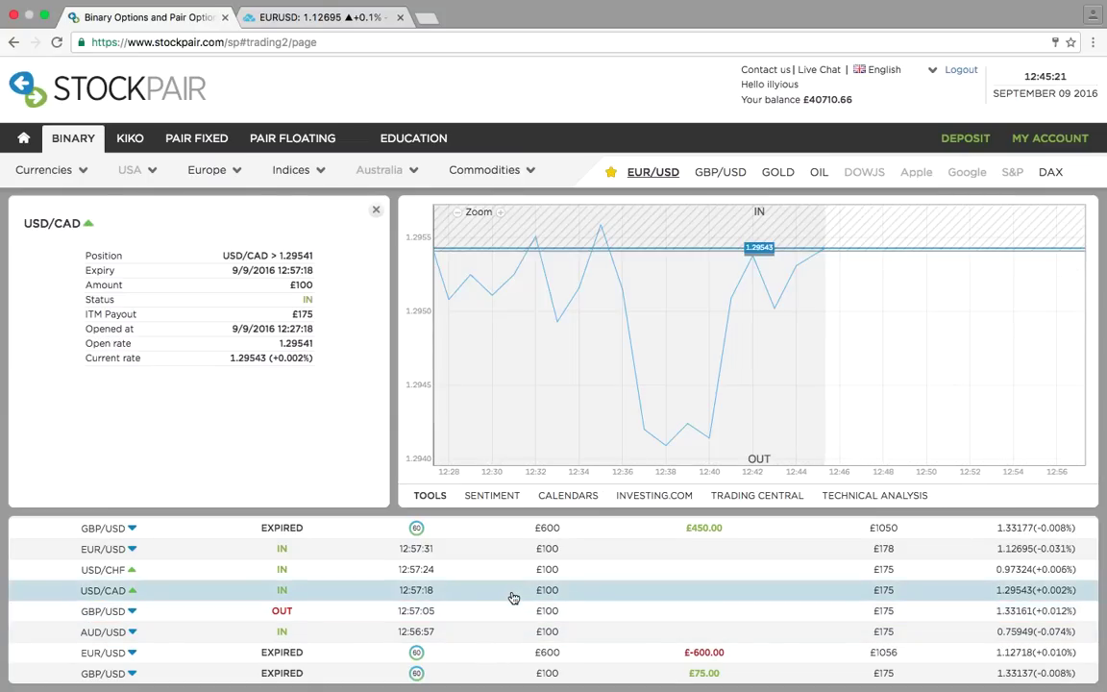
scroll(512, 597, up, 1)
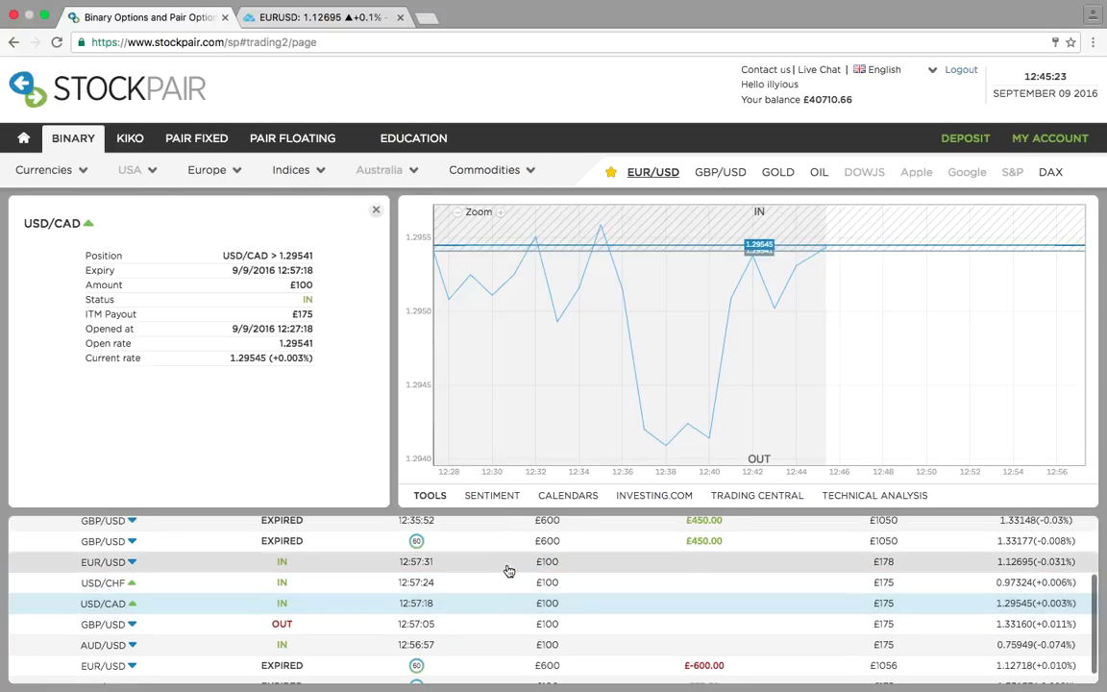
click(506, 571)
click(502, 583)
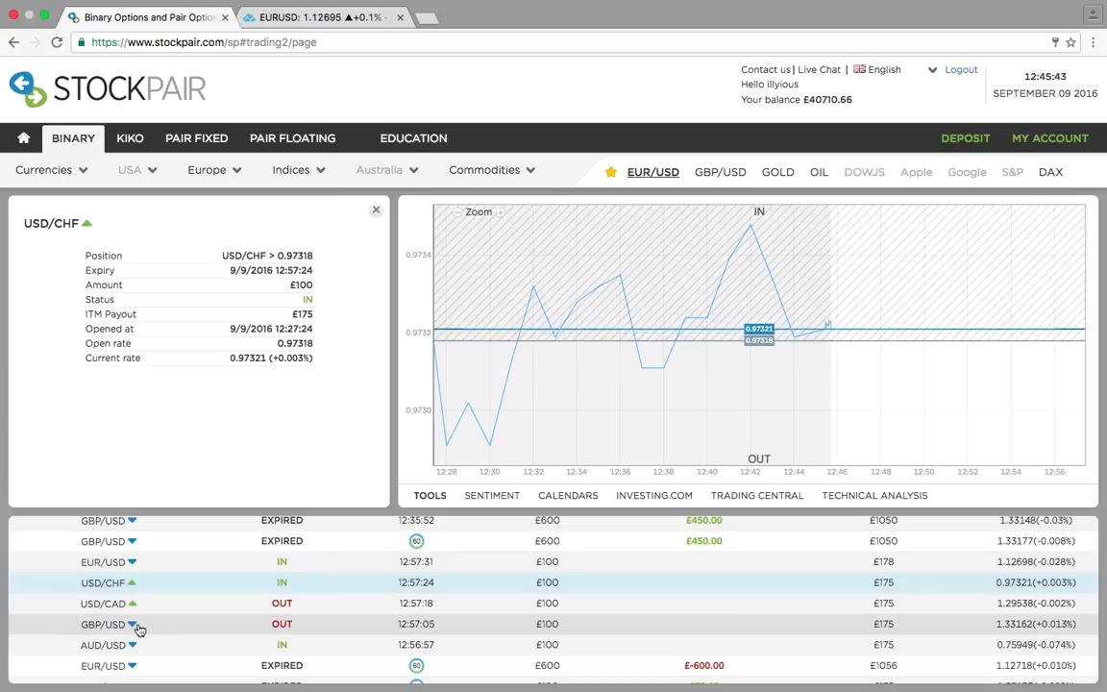
click(193, 626)
click(233, 605)
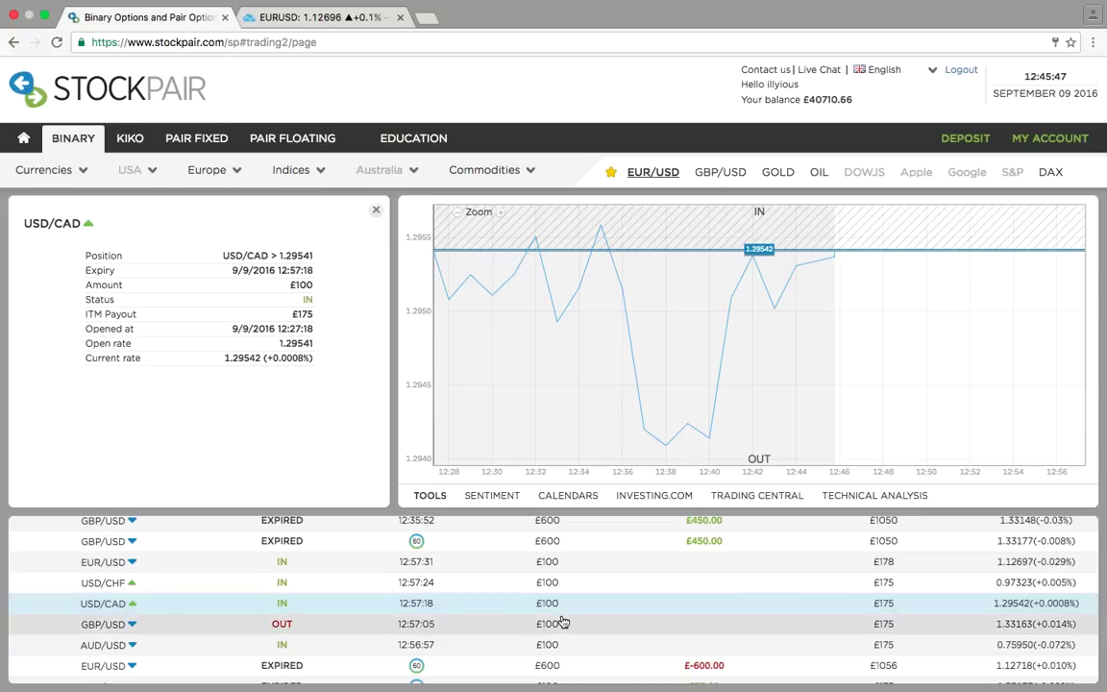
scroll(563, 623, up, 5)
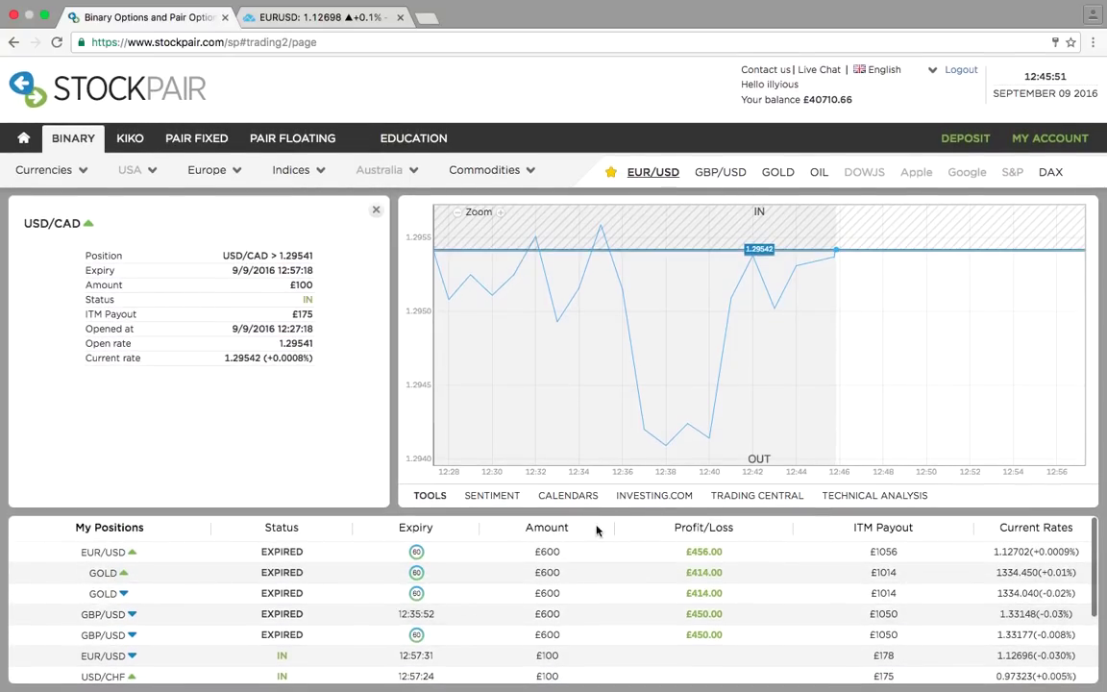
Switch to TradingView and examine the BOA signals across several hours of EURUSD history
click(341, 19)
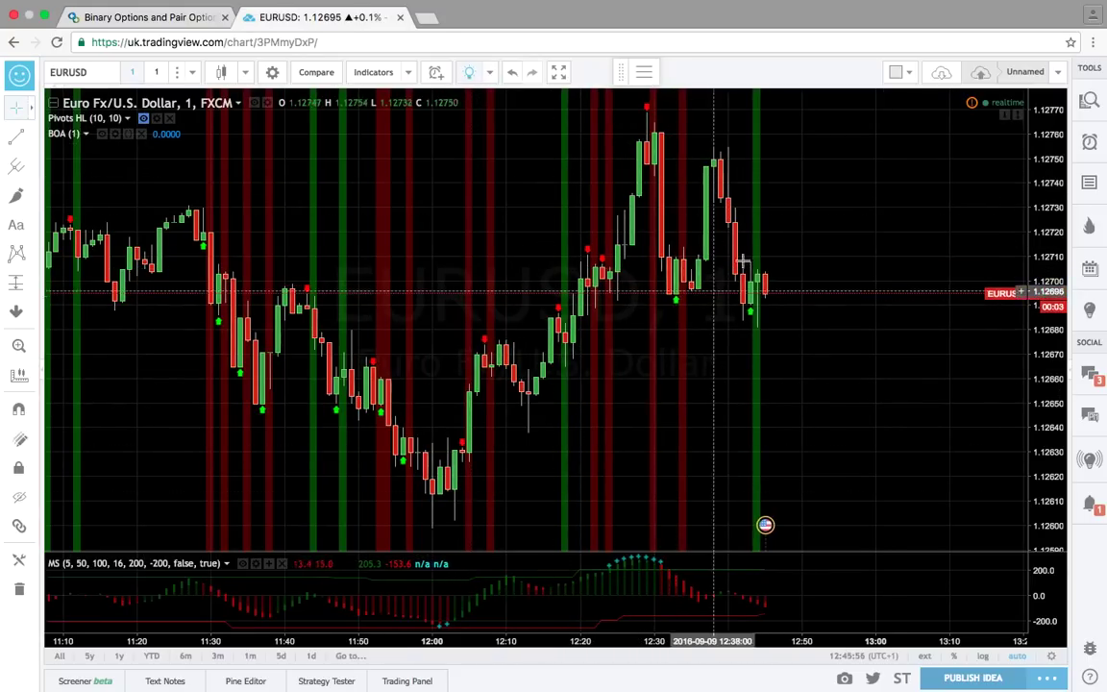
scroll(583, 333, down, 3)
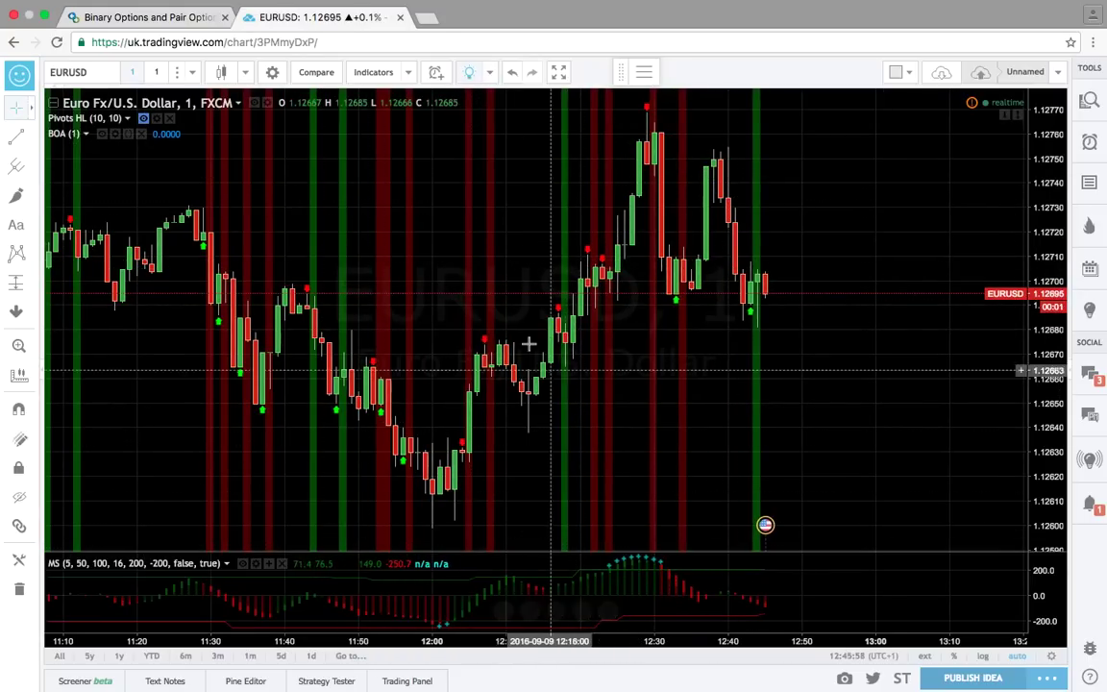
scroll(539, 371, down, 5)
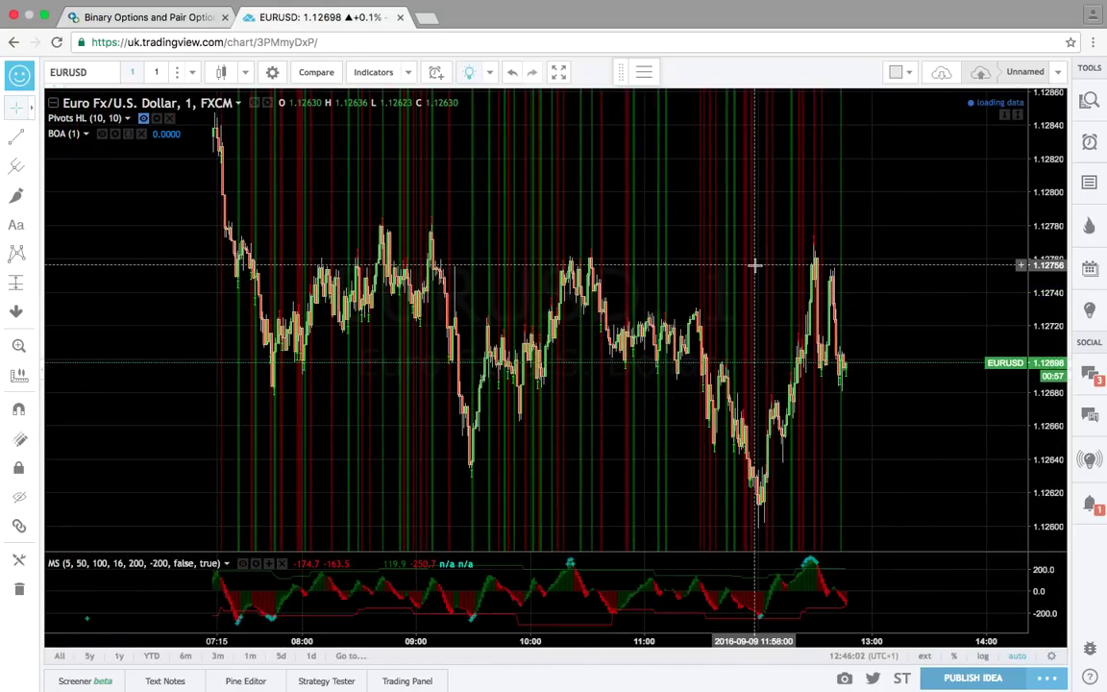
Examine the latest EURUSD candles and BOA arrows at close and wide time ranges on the one-minute chart
scroll(445, 286, up, 5)
scroll(639, 311, up, 3)
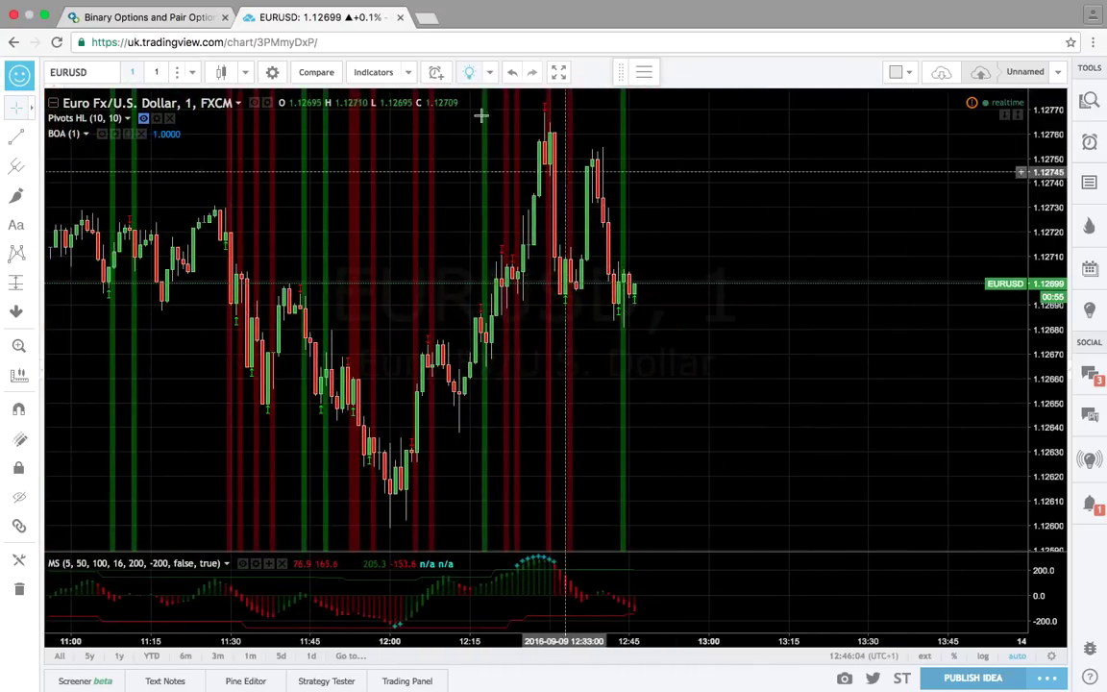
scroll(506, 400, up, 5)
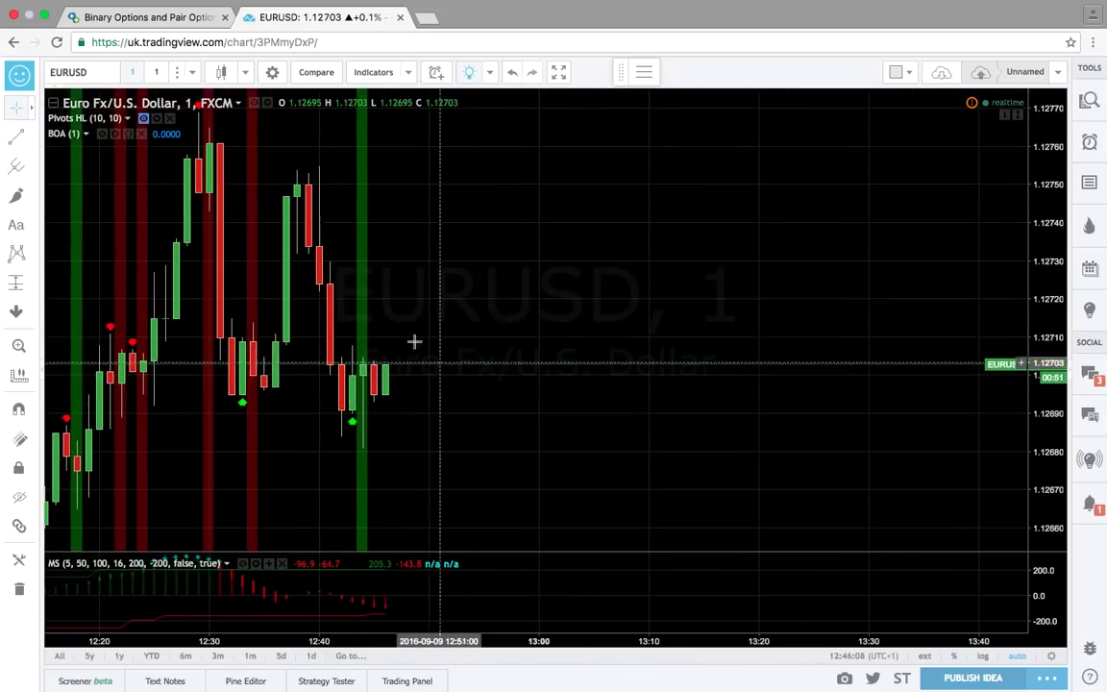
scroll(242, 286, down, 4)
scroll(243, 286, down, 2)
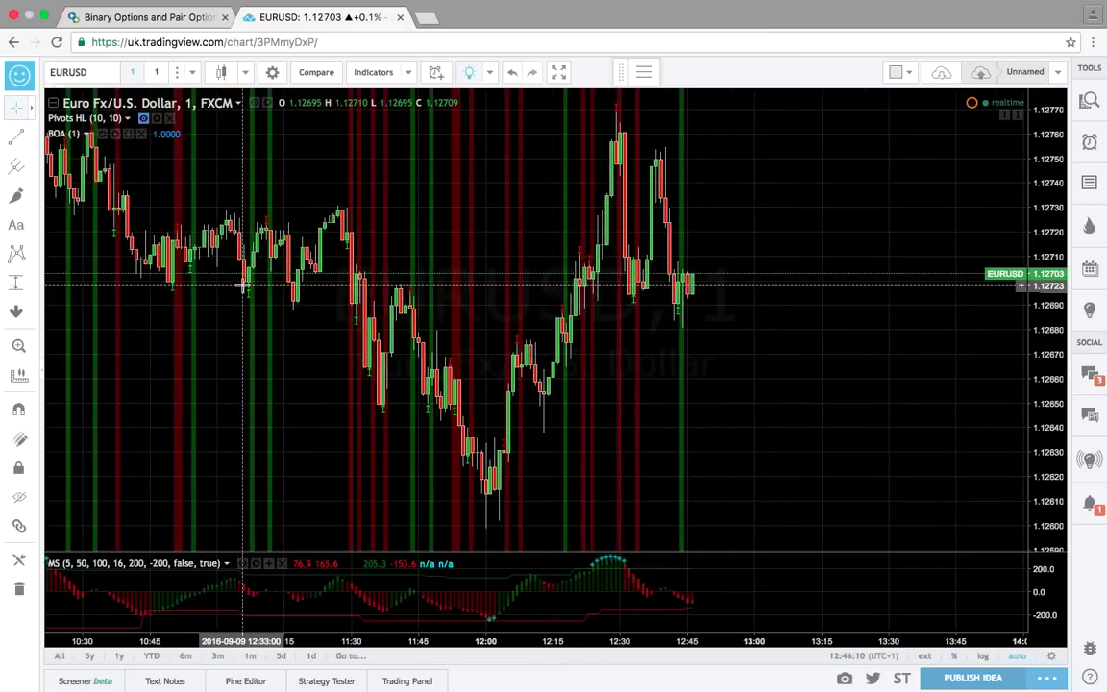
scroll(243, 285, up, 5)
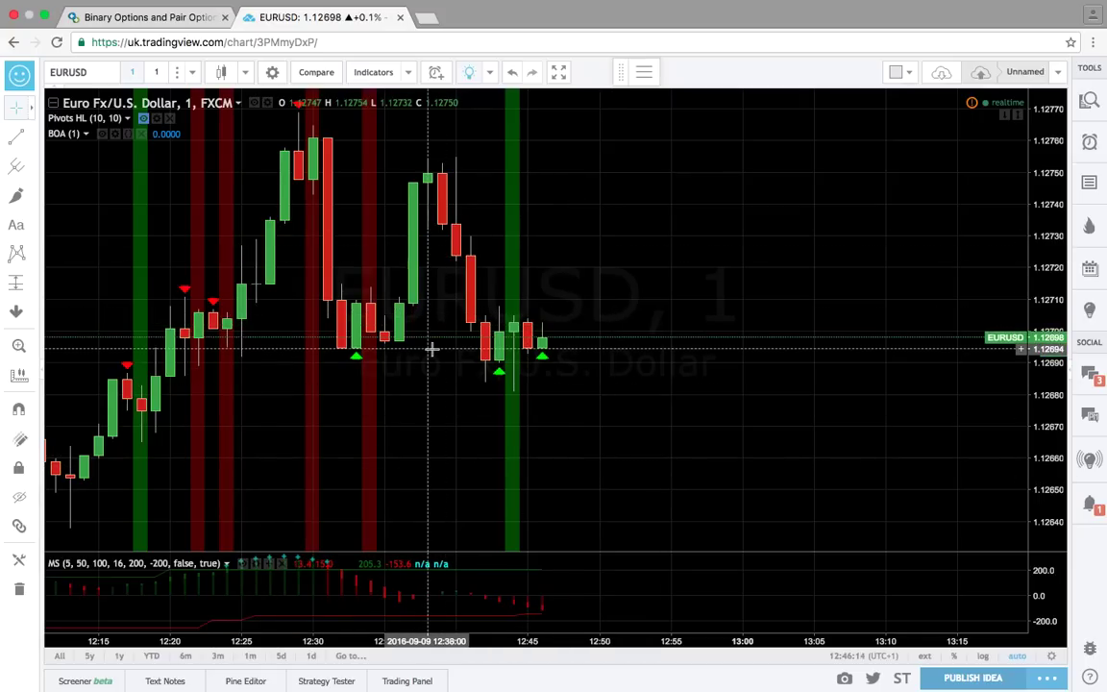
scroll(432, 351, down, 1)
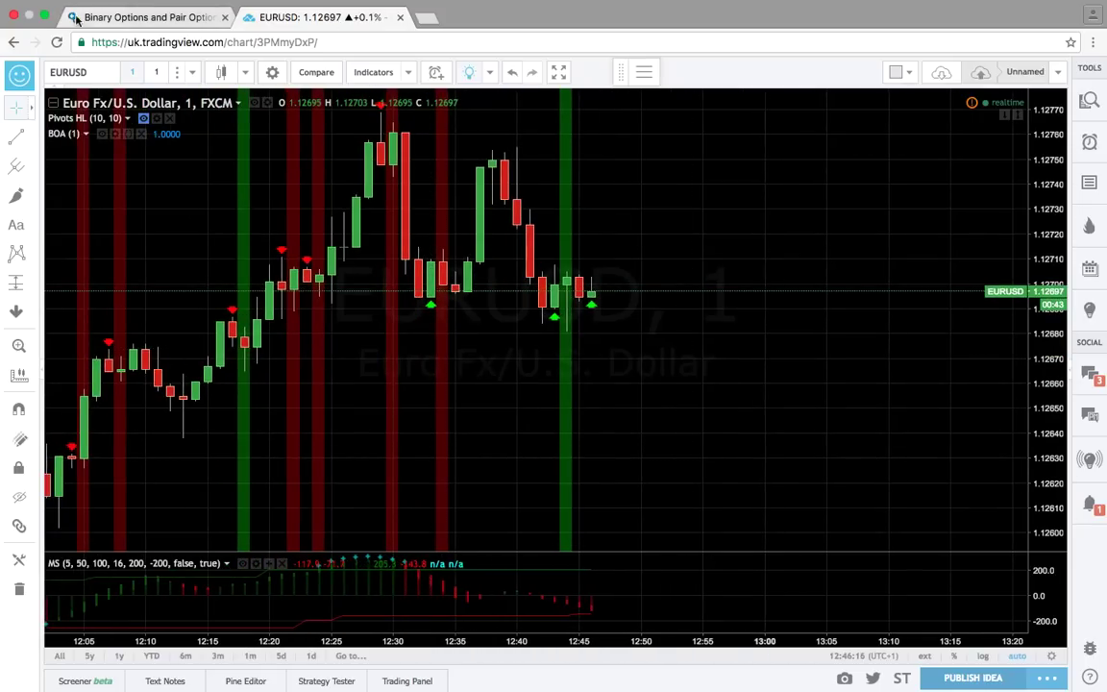
Switch to StockPair and prepare a 60-second EUR/USD trade with the price going up
click(75, 19)
mouse_move(43, 169)
click(50, 200)
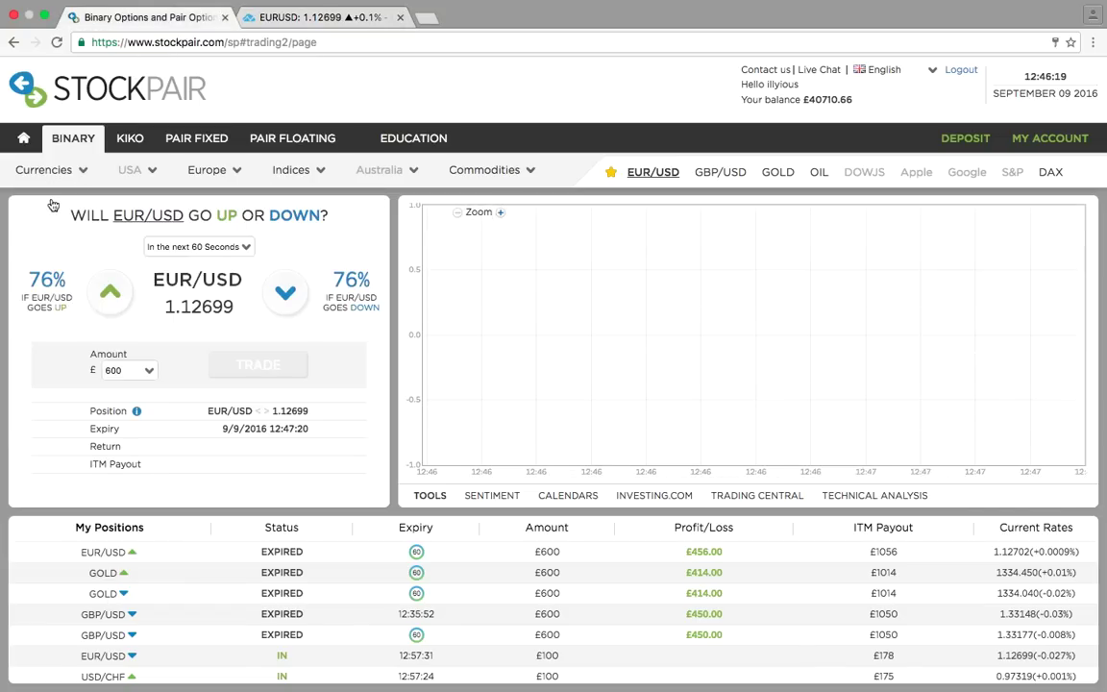
click(112, 301)
Compare the live EURUSD candle and its countdown on TradingView with the EUR/USD trade ticket on StockPair
click(367, 17)
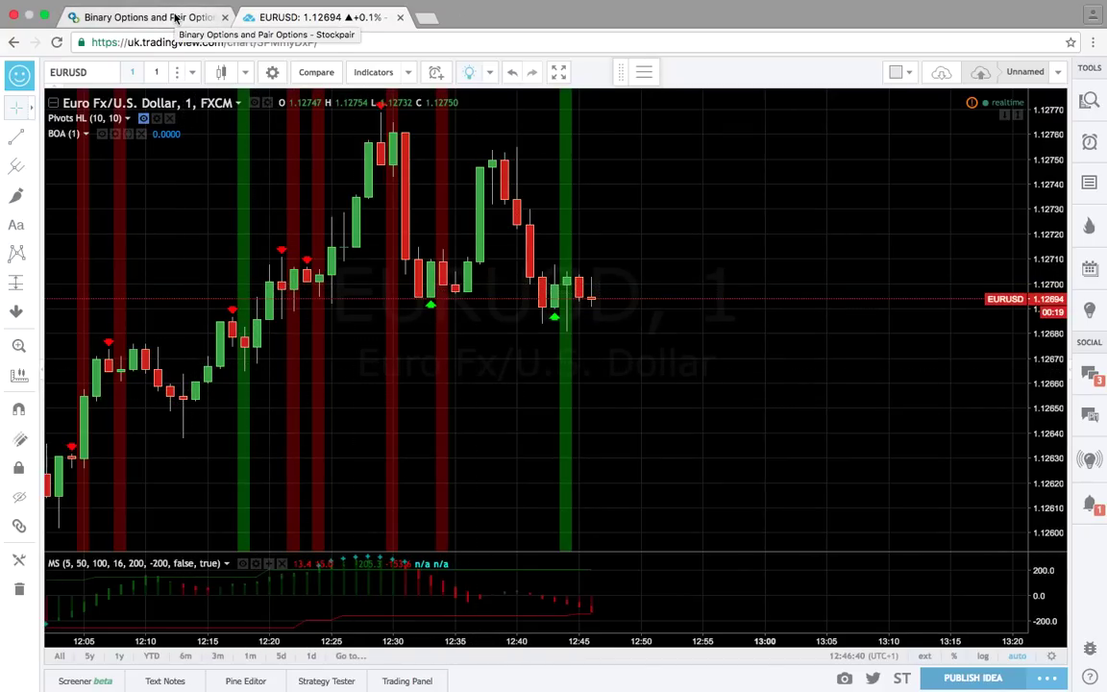
click(149, 17)
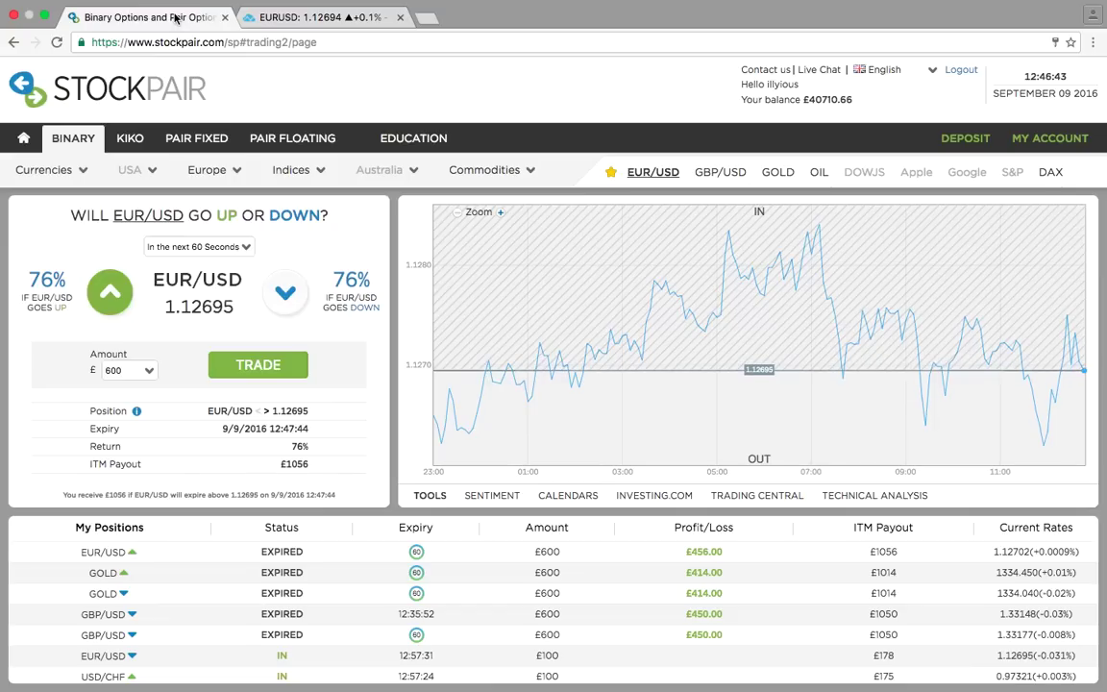
click(329, 39)
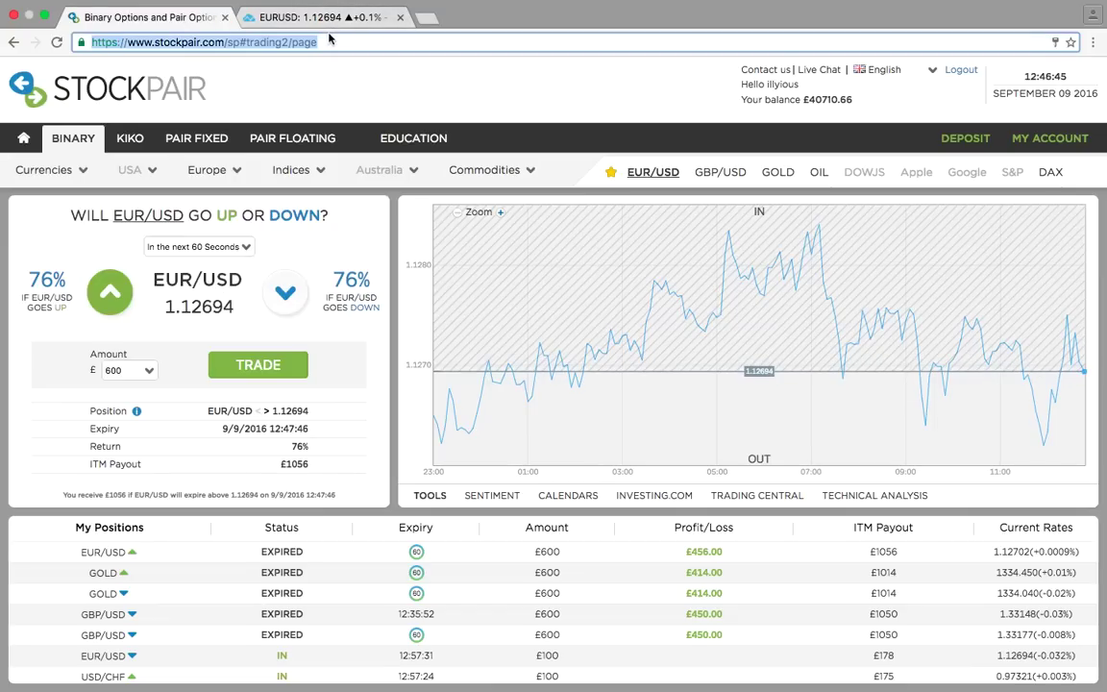
click(333, 19)
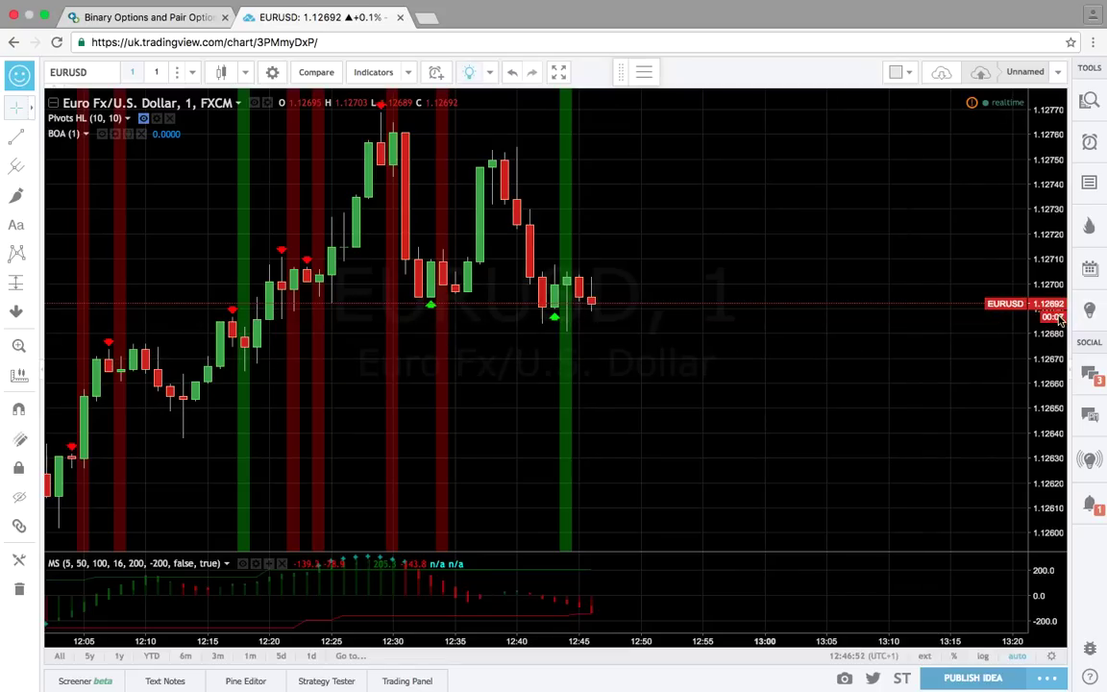
click(171, 18)
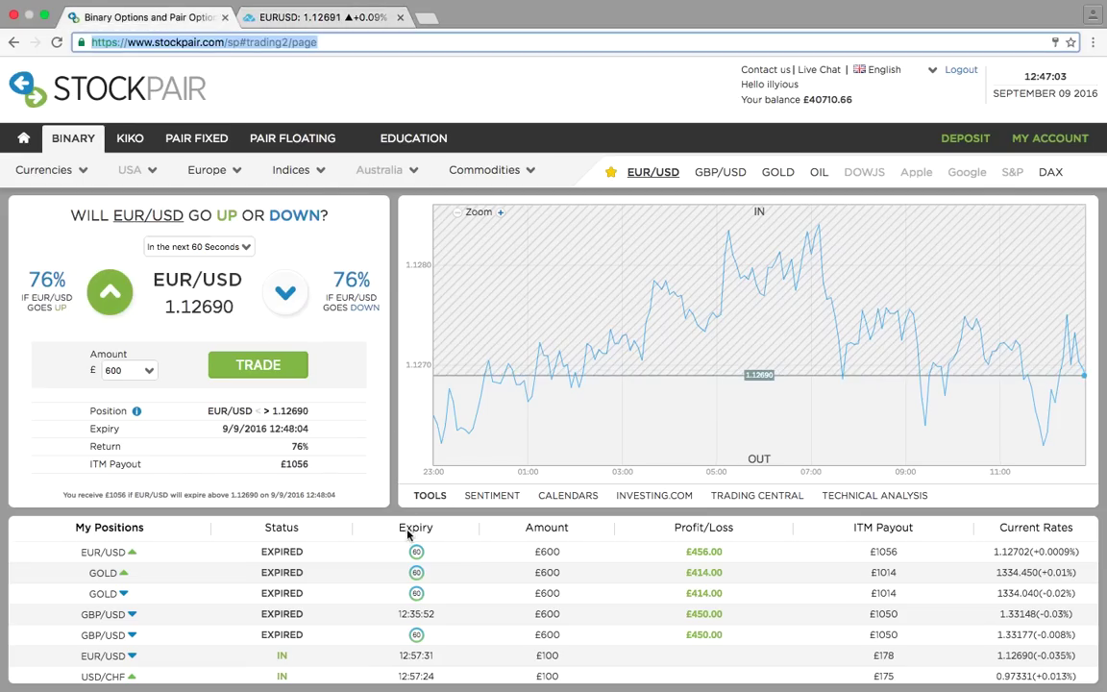
Dismiss the advertisement and upgrade offer on TradingView's EURUSD chart, and recheck the EUR/USD ticket on StockPair
click(338, 23)
scroll(796, 437, up, 3)
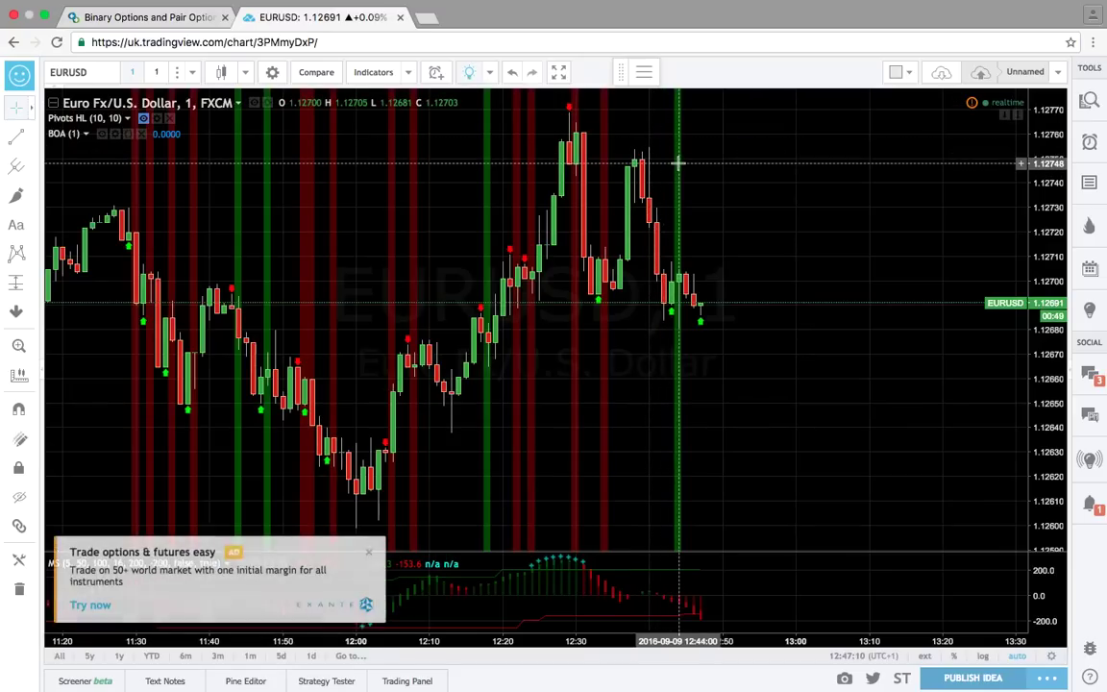
click(373, 557)
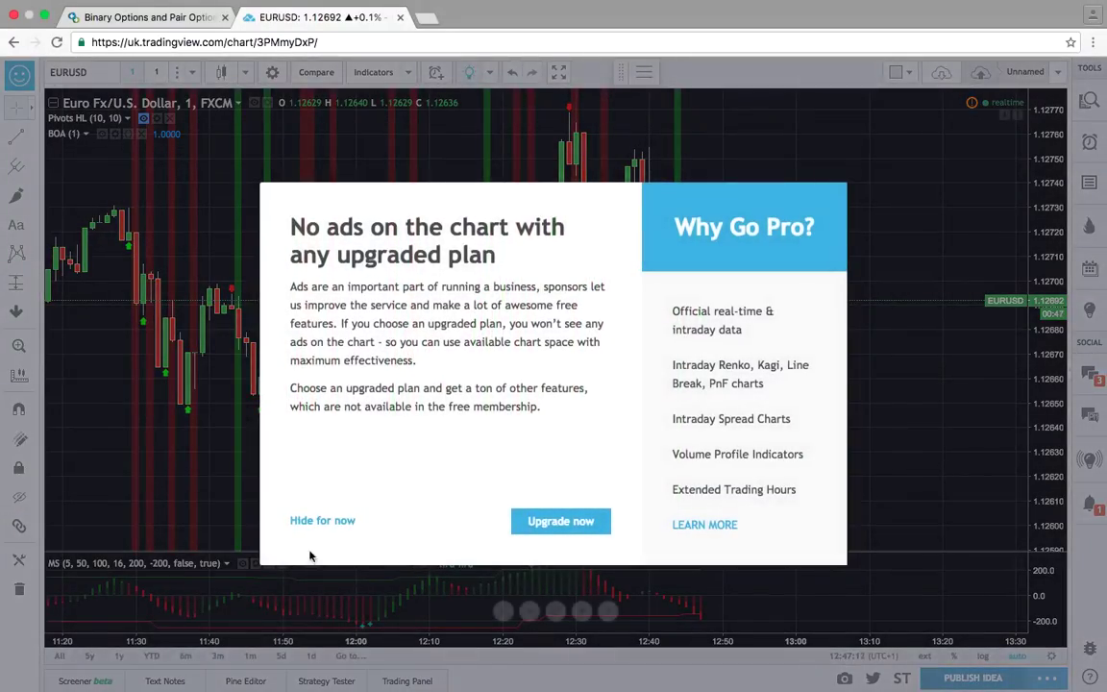
click(317, 521)
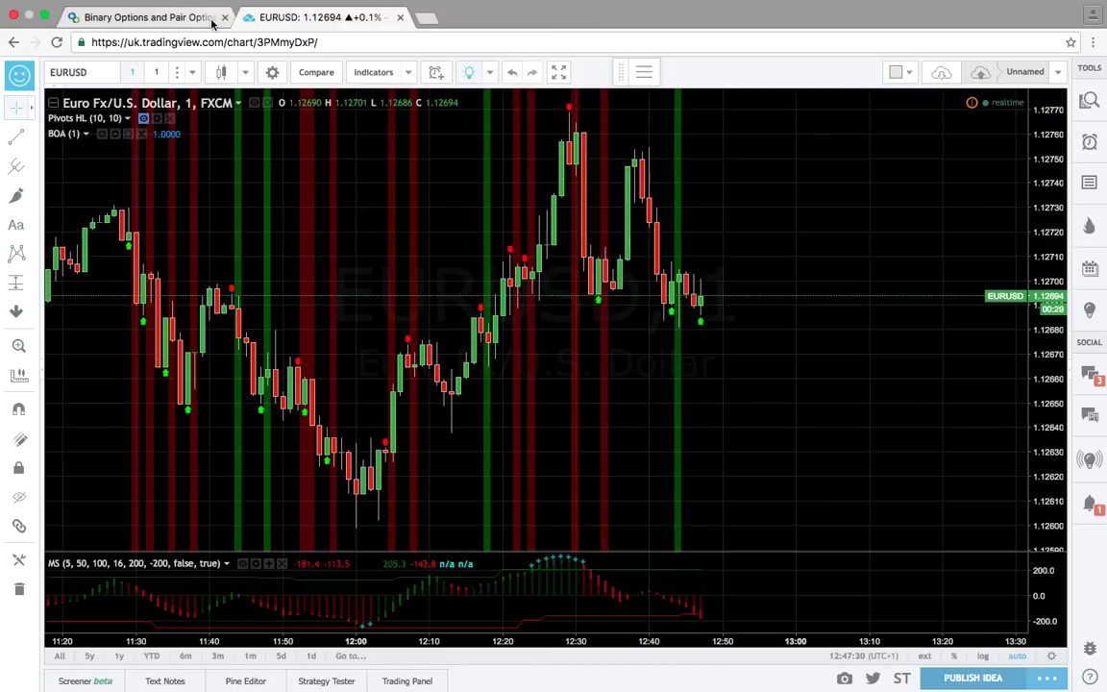
click(154, 17)
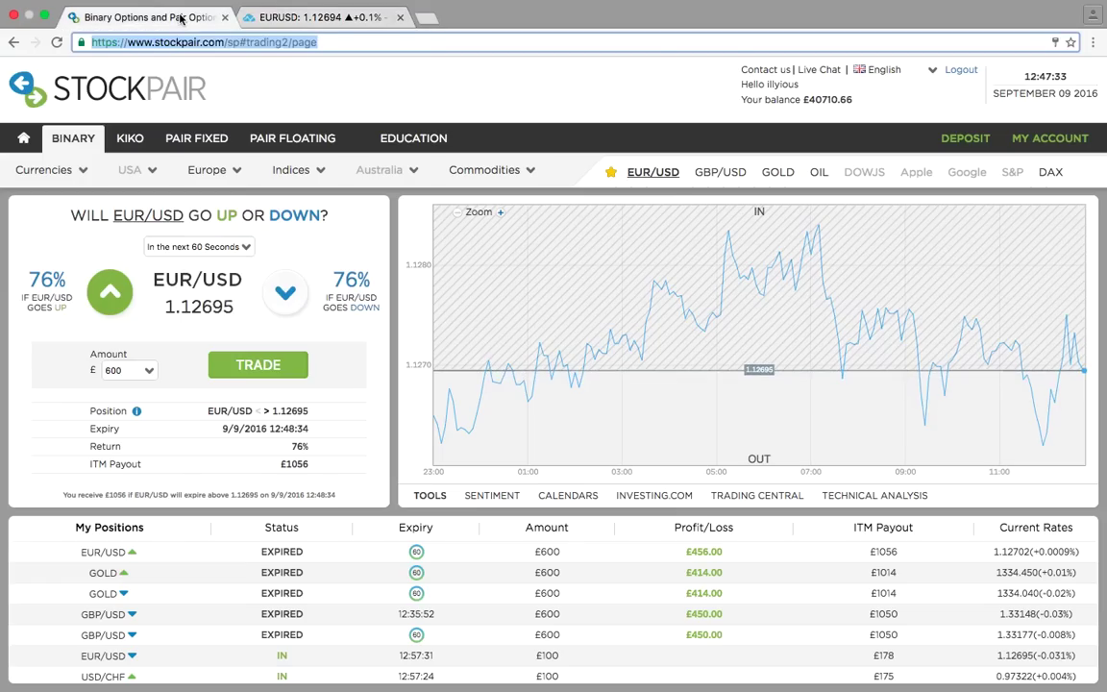
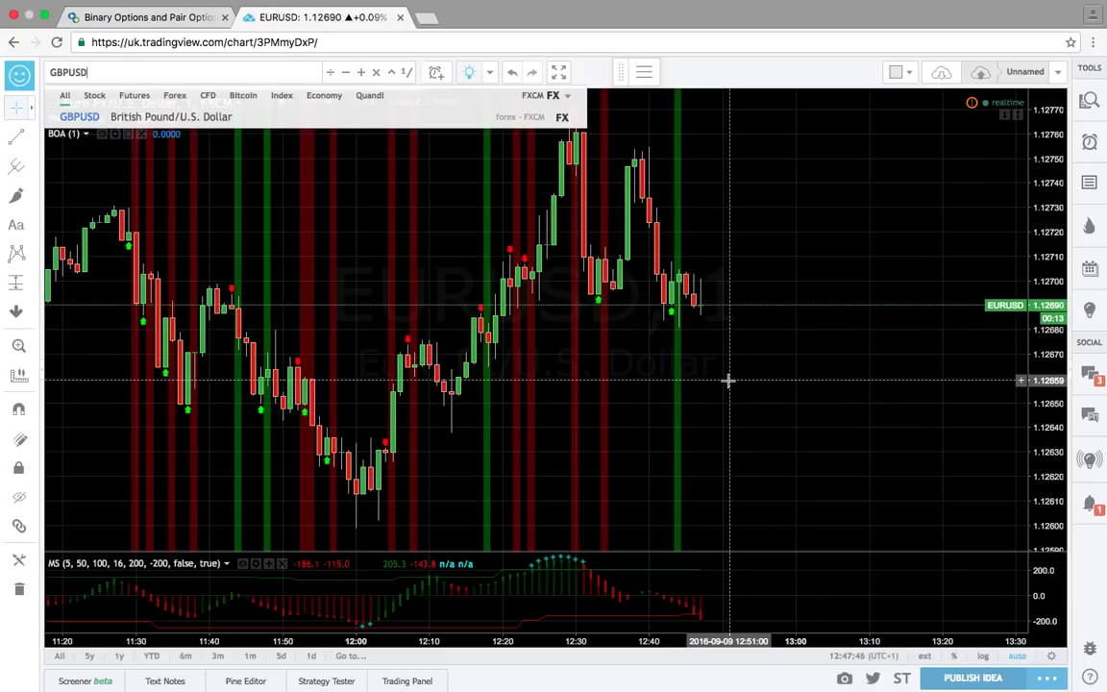
Load GBPUSD on the TradingView chart and examine its BOA signals around the horizontal price levels
mouse_move(147, 59)
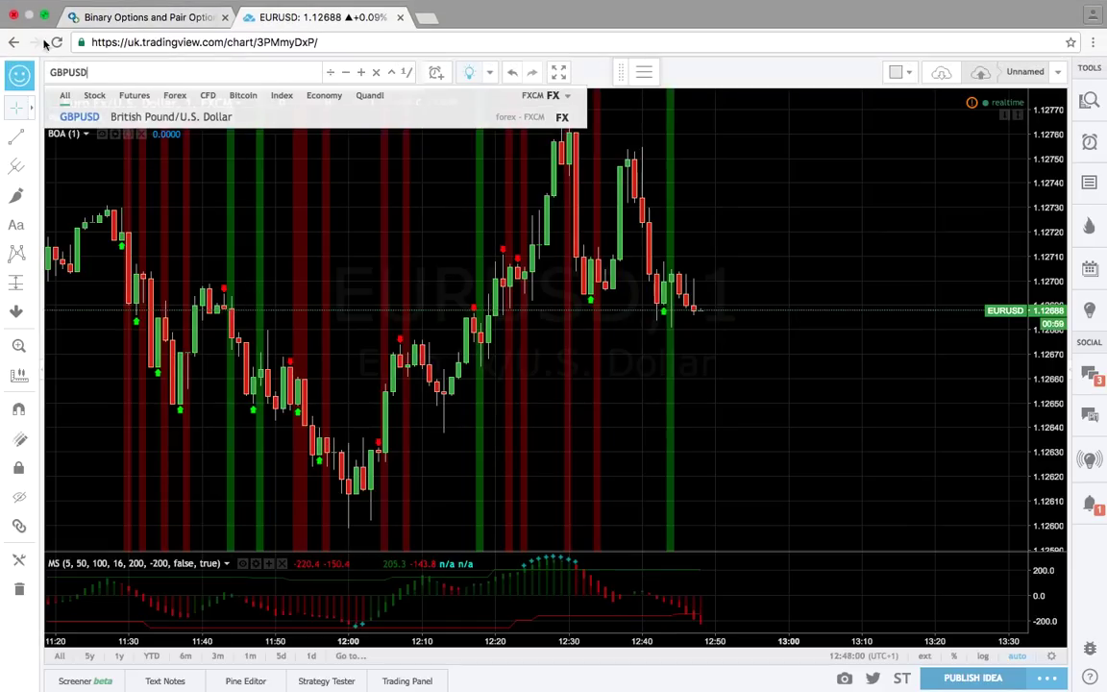
key(Return)
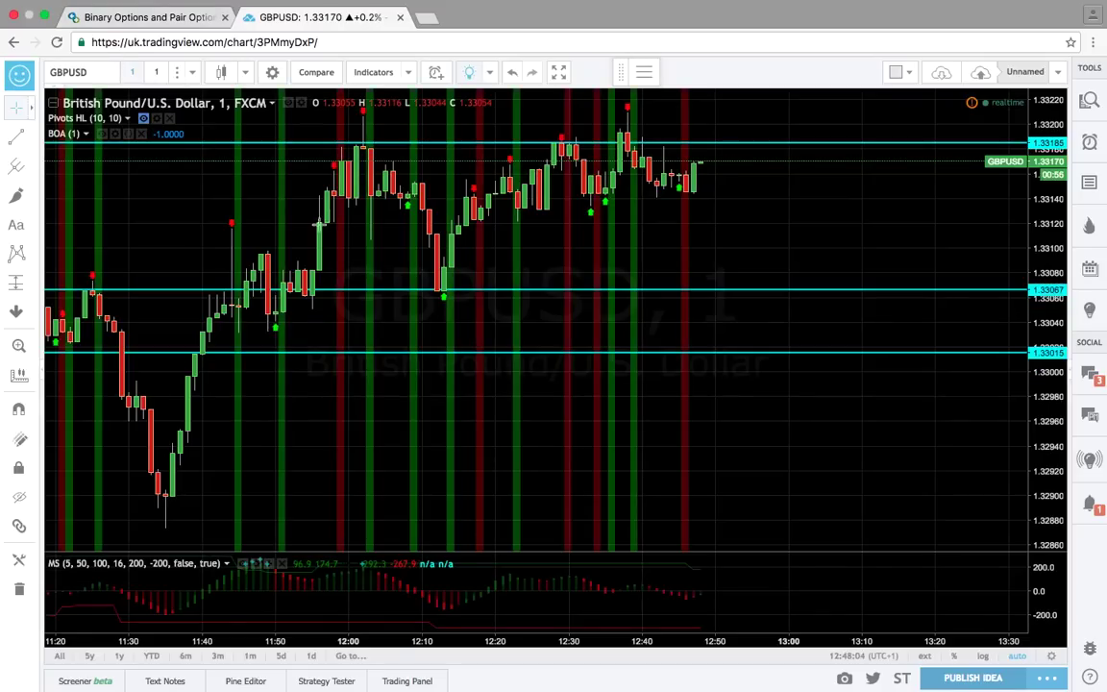
scroll(426, 349, down, 3)
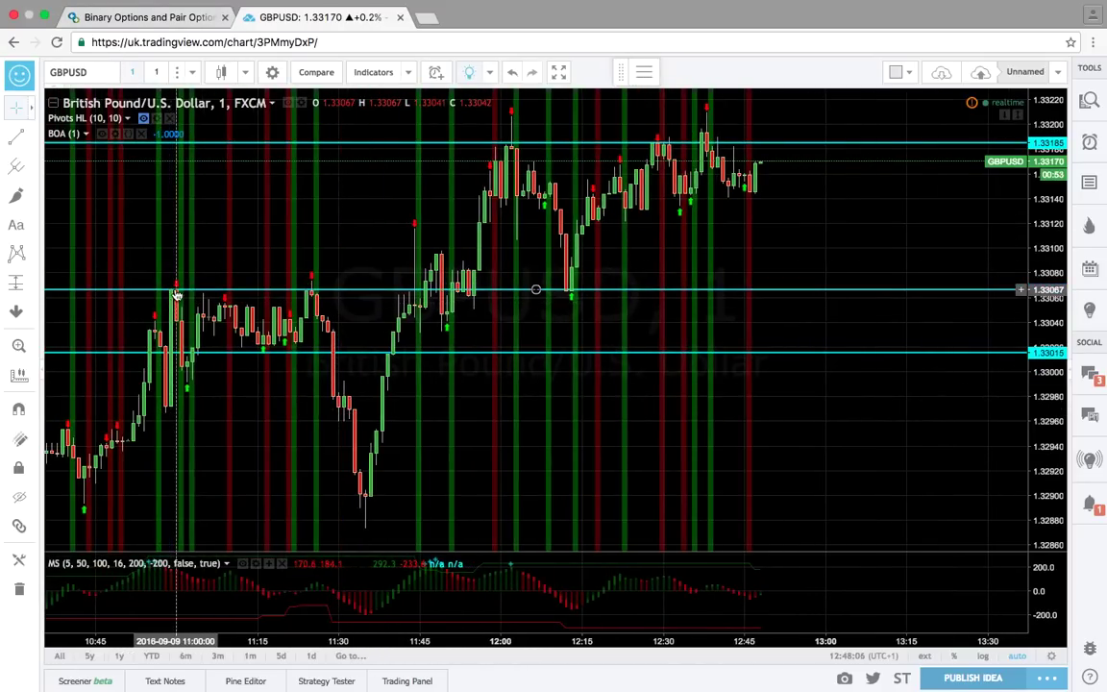
scroll(464, 311, up, 3)
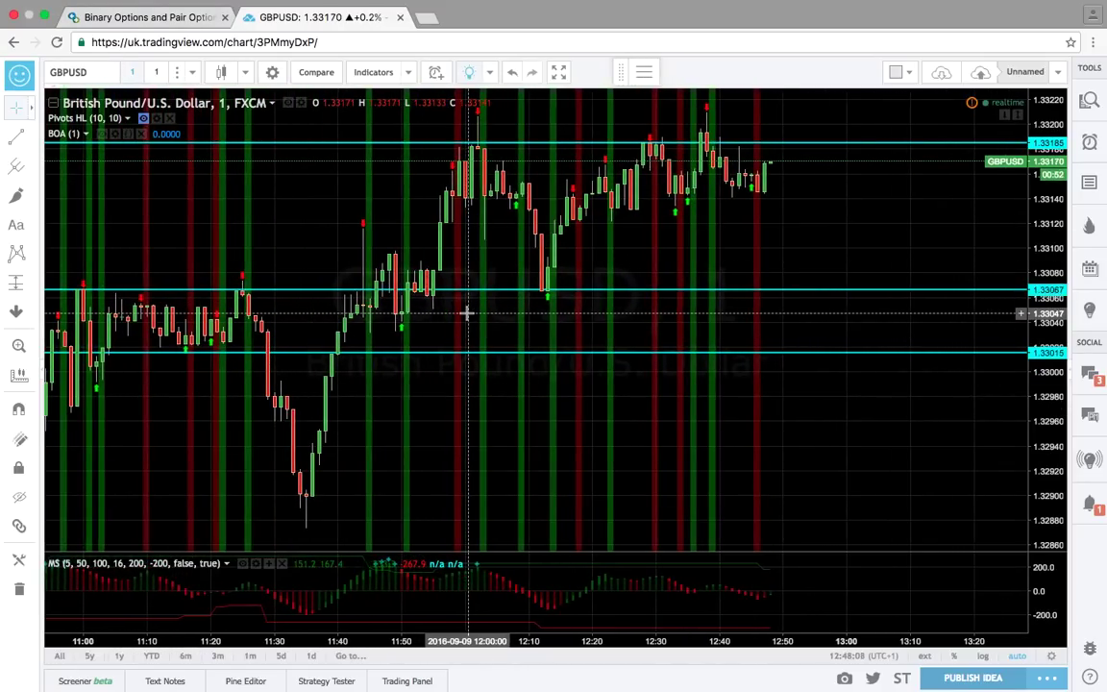
scroll(466, 312, up, 3)
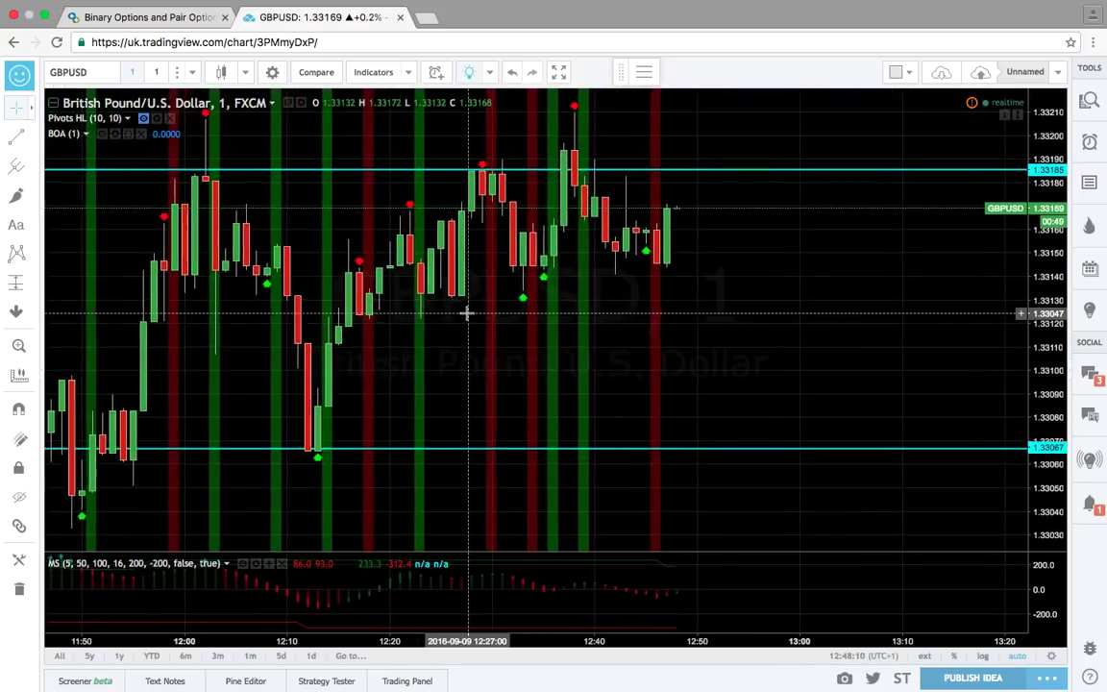
scroll(598, 360, down, 3)
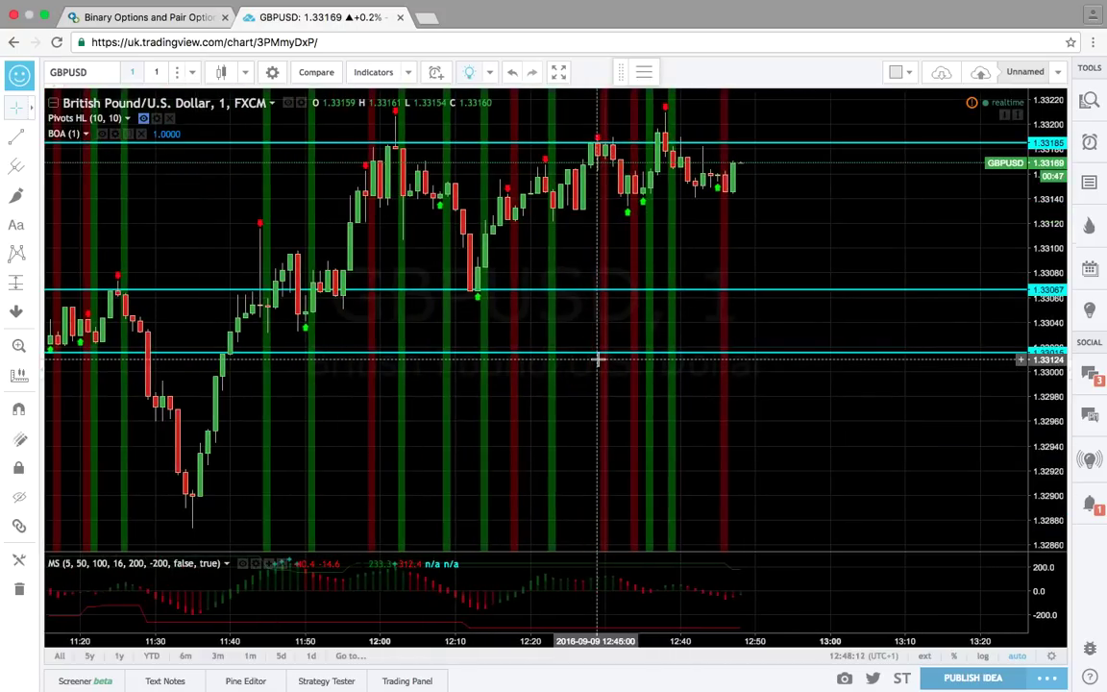
scroll(598, 361, down, 2)
scroll(597, 361, up, 5)
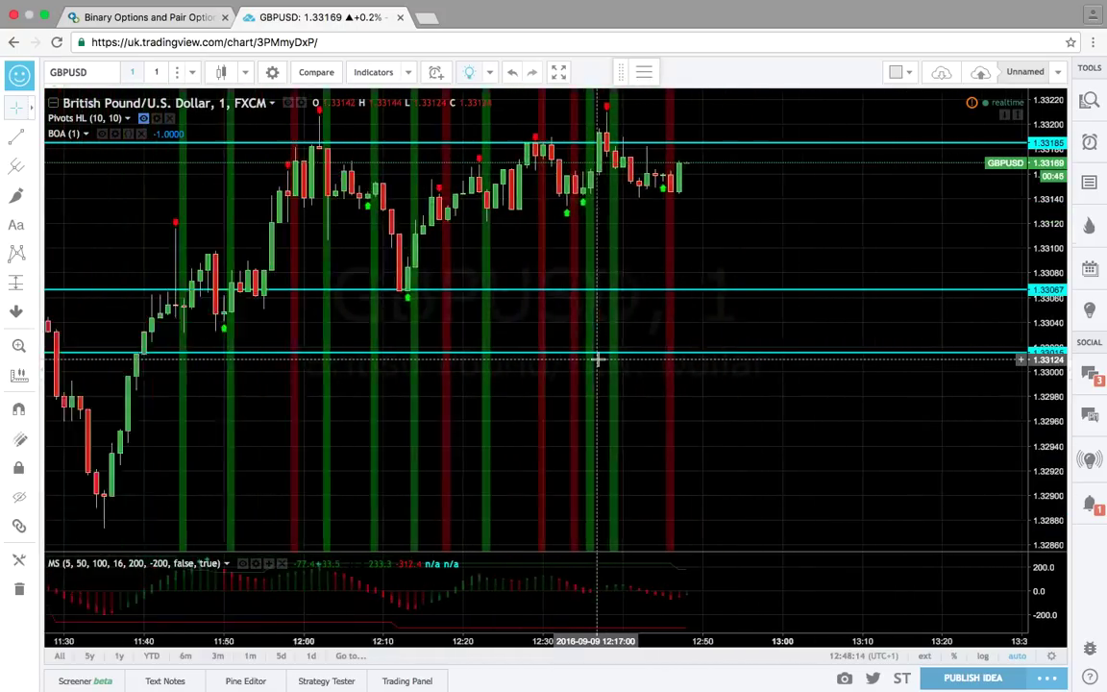
scroll(597, 359, down, 2)
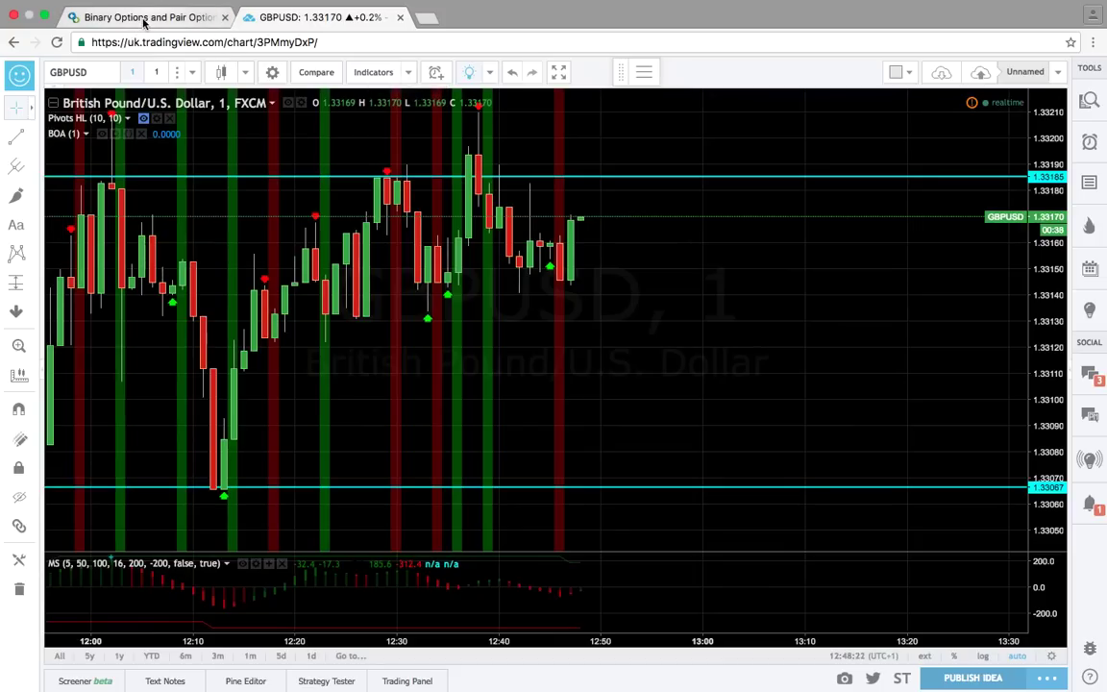
scroll(324, 361, down, 2)
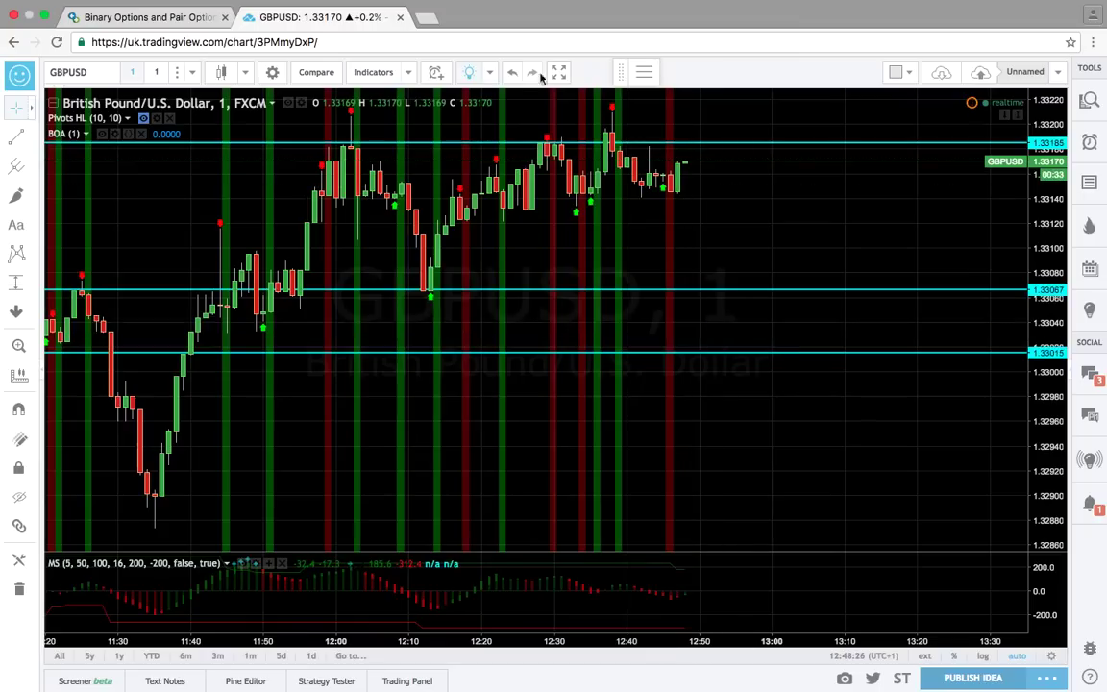
Switch to StockPair and select USD/JPY as the currency pair to trade
click(165, 19)
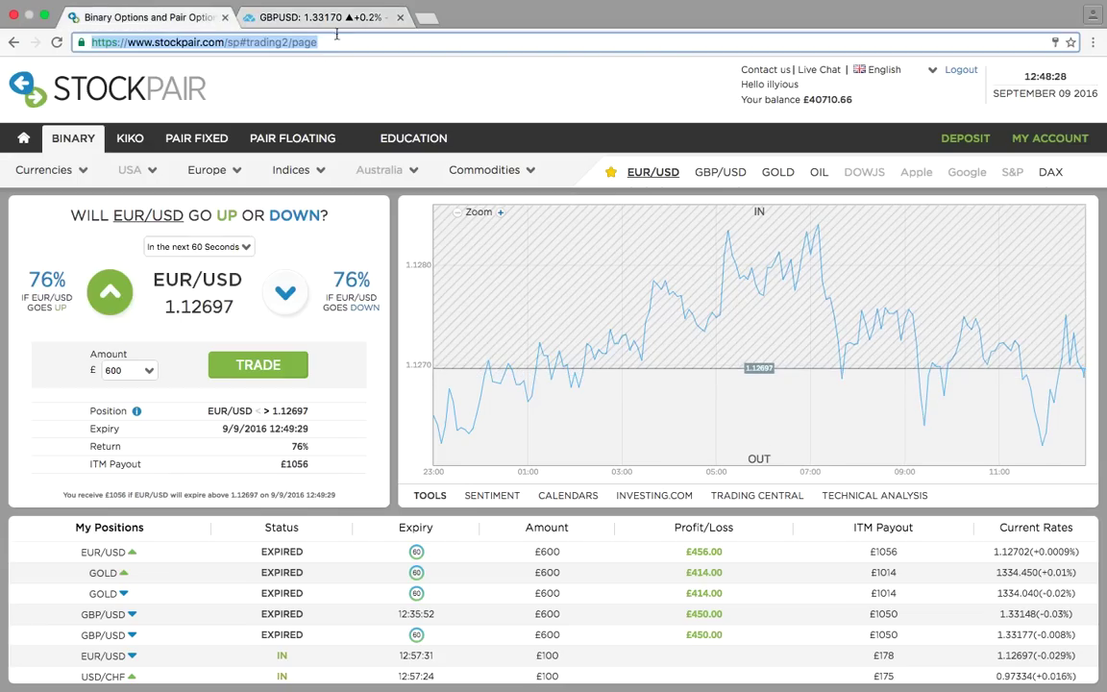
click(310, 18)
click(153, 17)
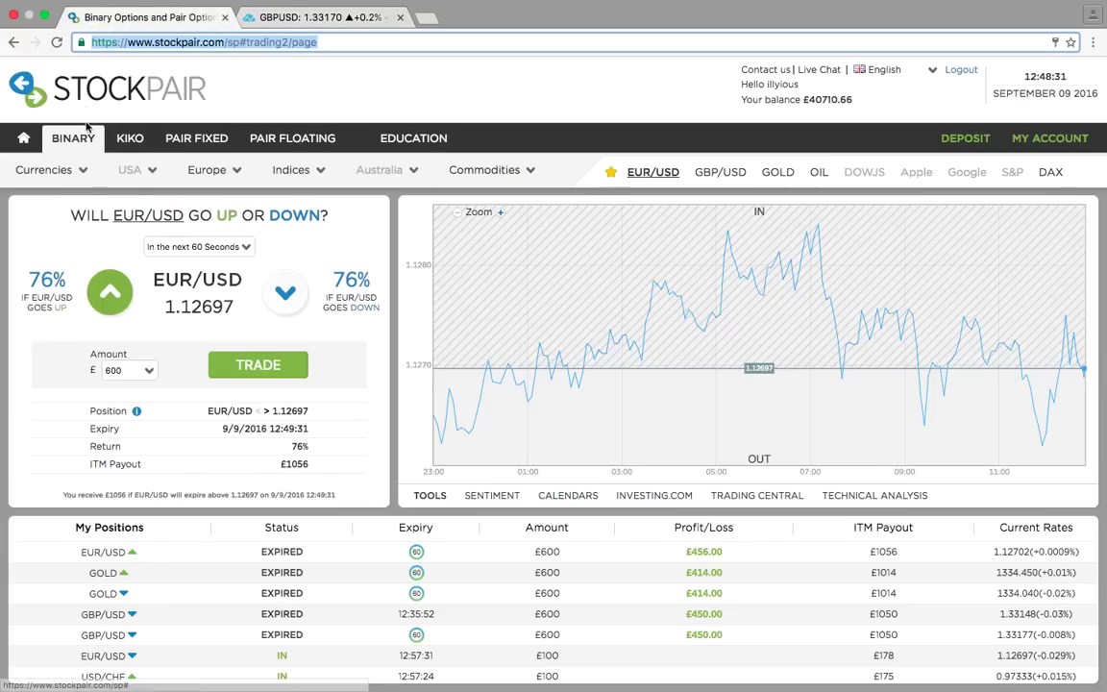
click(43, 169)
click(40, 240)
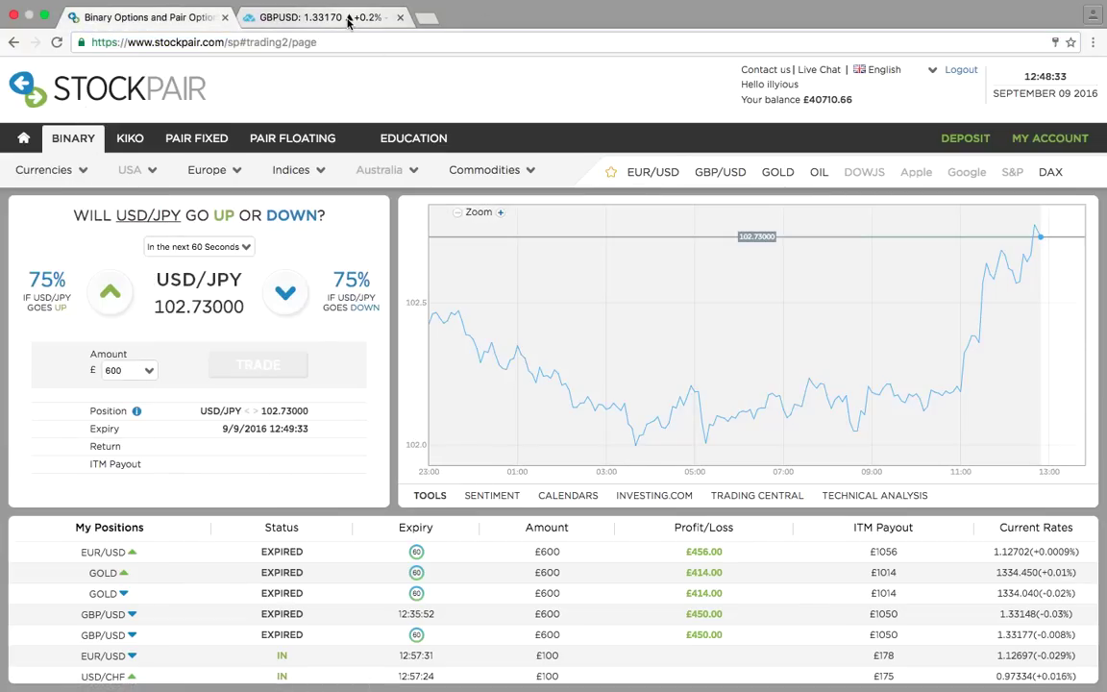
Switch to TradingView and load the USDJPY chart to check its BOA signals
click(349, 18)
click(67, 73)
text(USD)
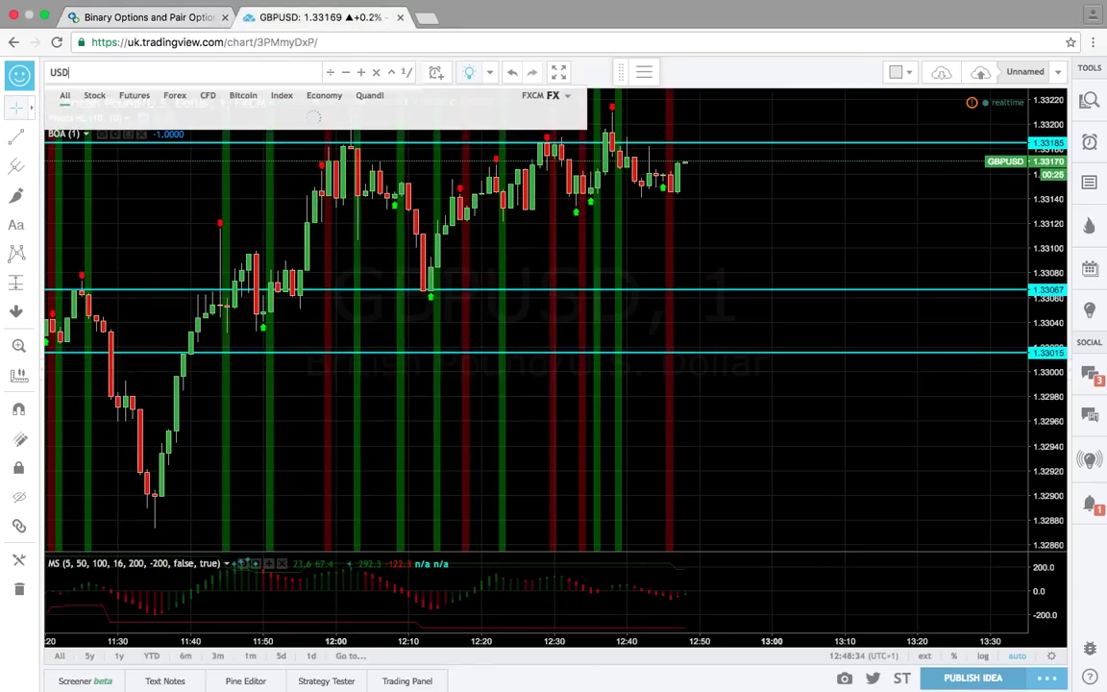
text(JPY)
key(Return)
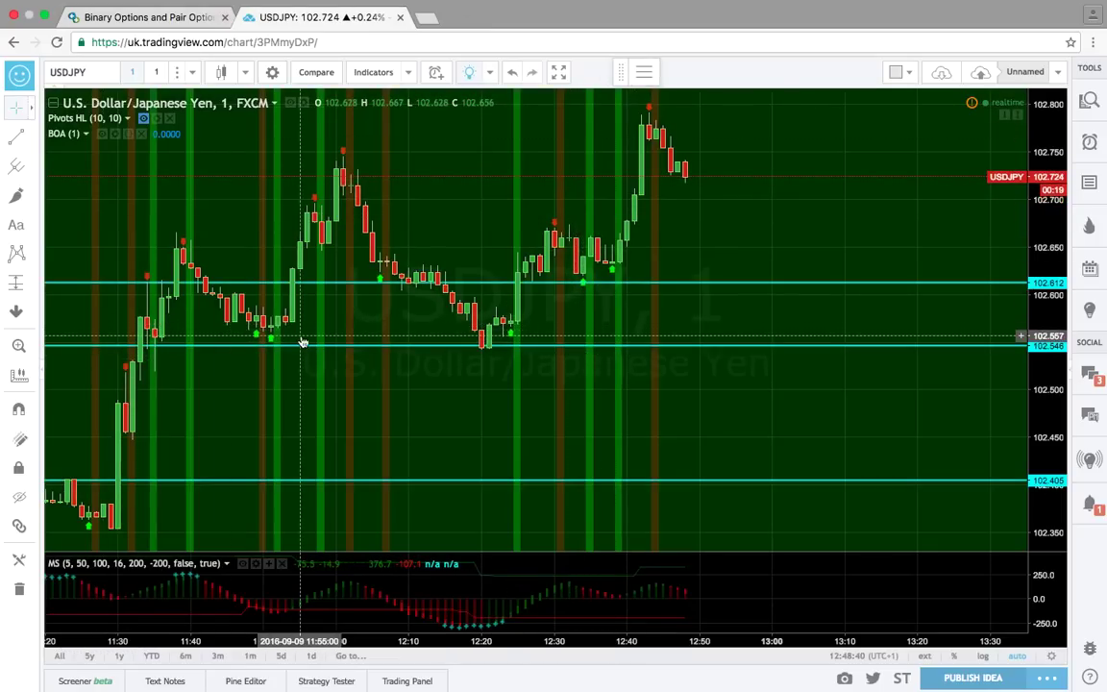
Switch to StockPair and select EUR/GBP as the currency pair to trade
click(145, 29)
mouse_move(67, 189)
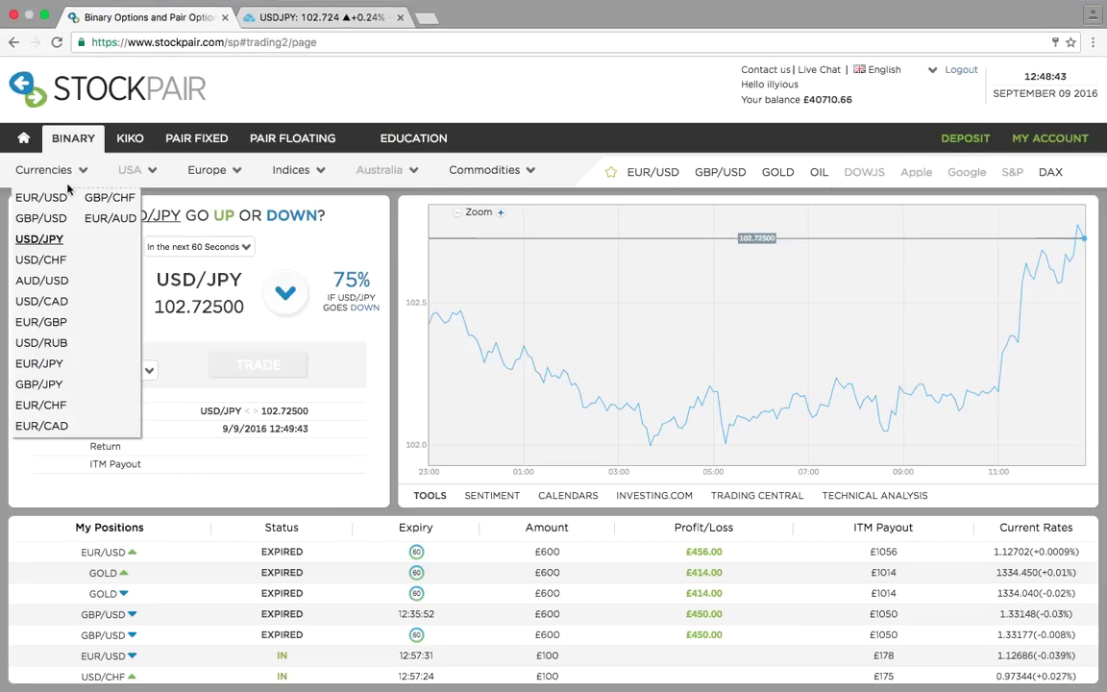
click(41, 322)
Switch to TradingView and load the EURGBP chart to check its BOA signals
click(322, 17)
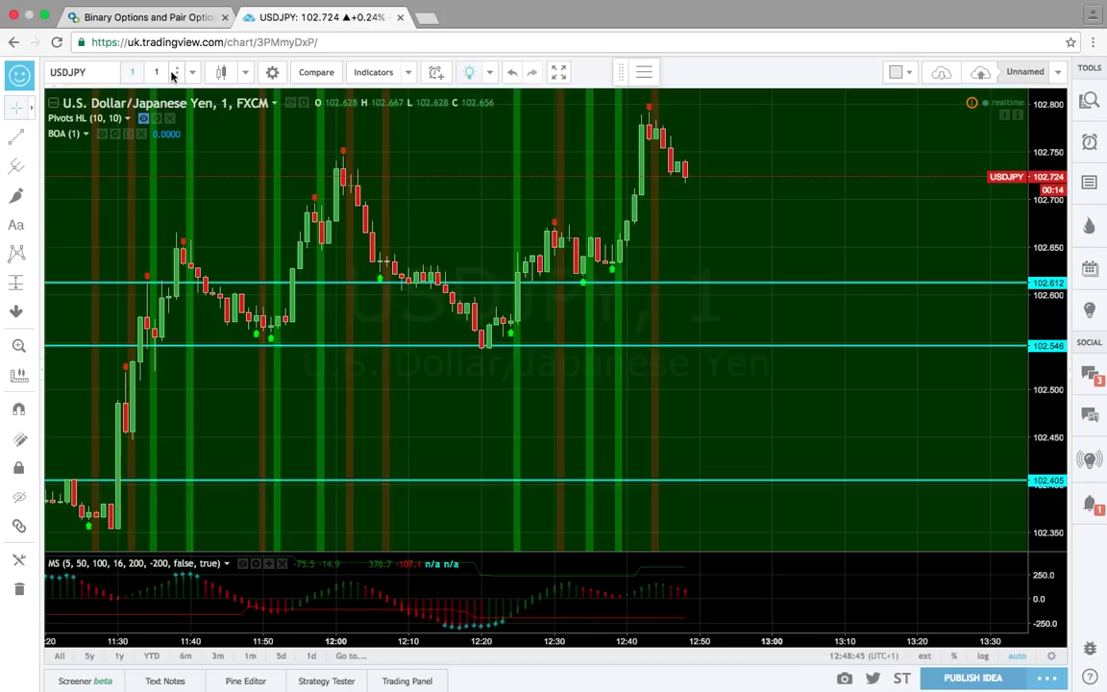
click(112, 77)
text(EURGBP)
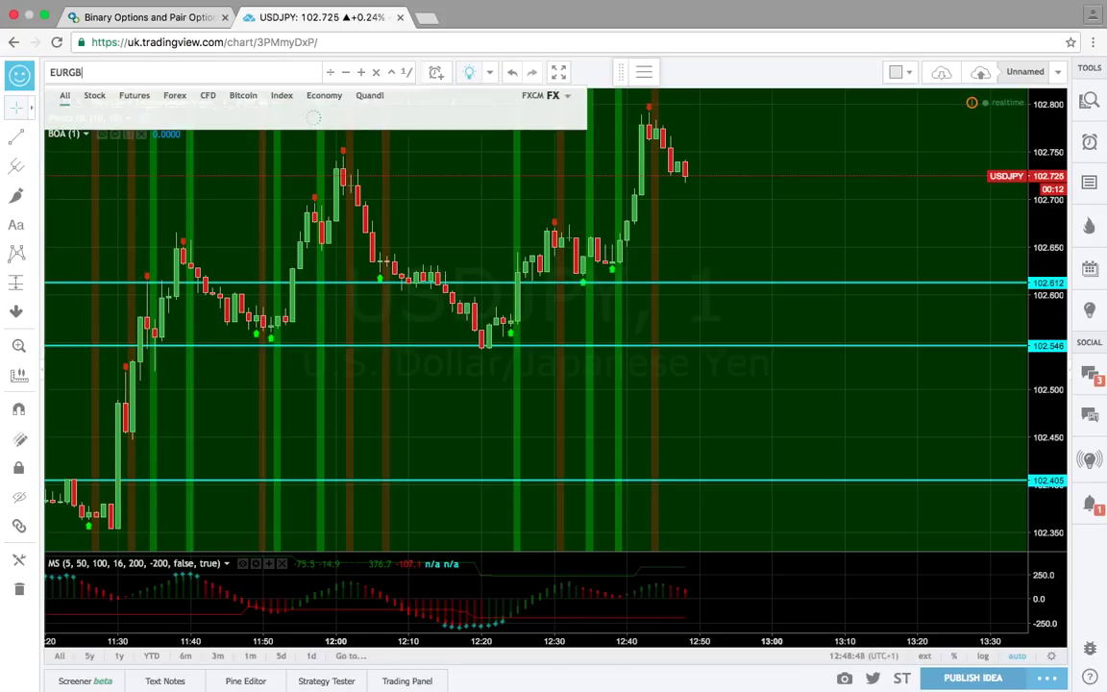
key(Return)
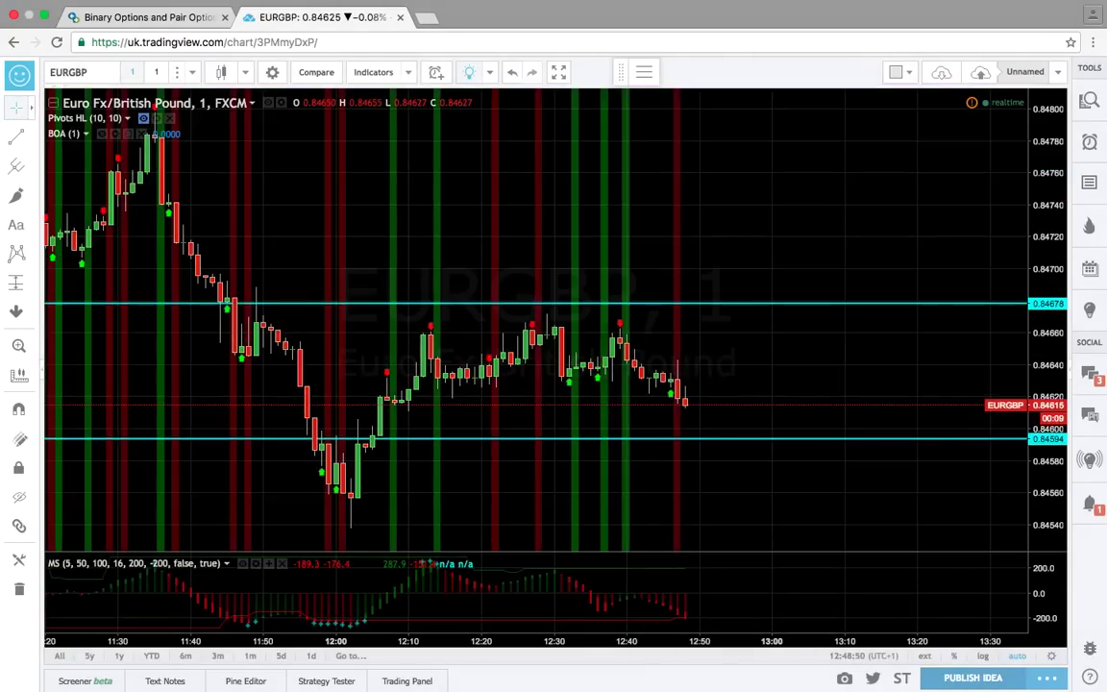
Look up the next pair in StockPair's currency list, then load the USDCAD chart in TradingView to check its BOA signals
click(135, 17)
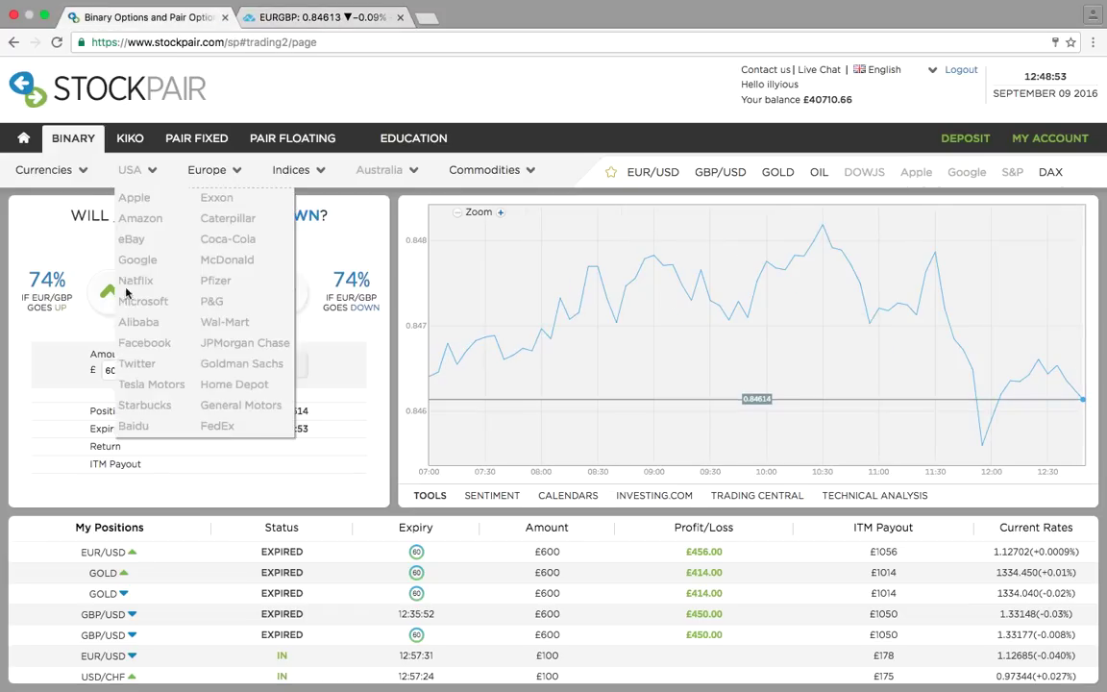
mouse_move(53, 169)
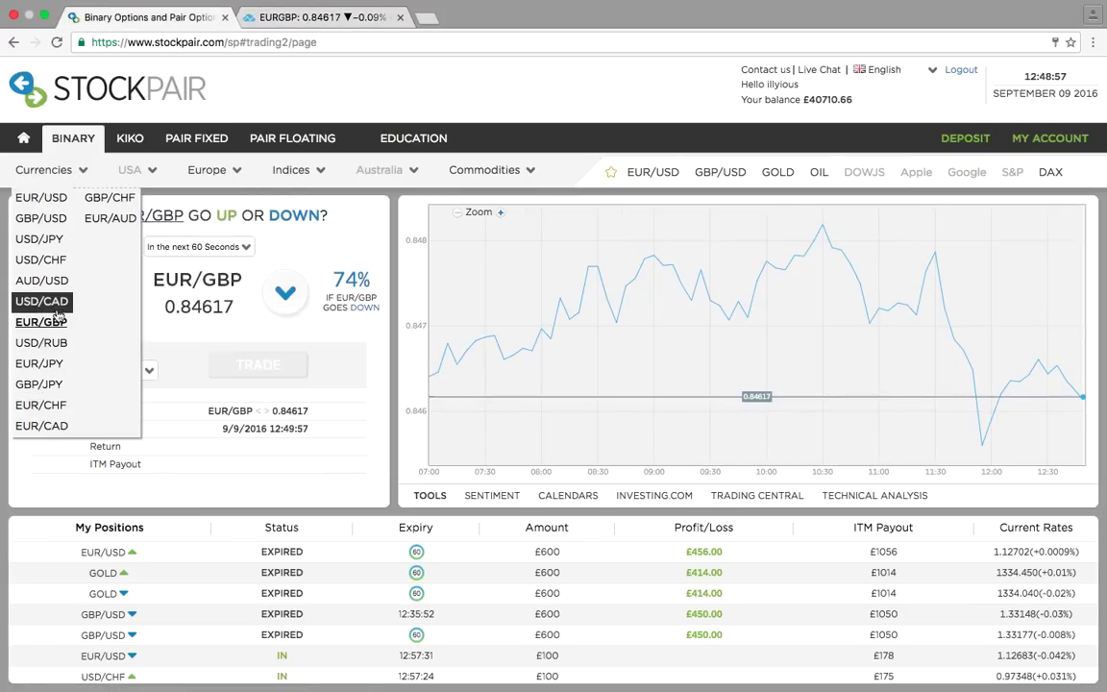
key(ctrl+Tab)
text(U)
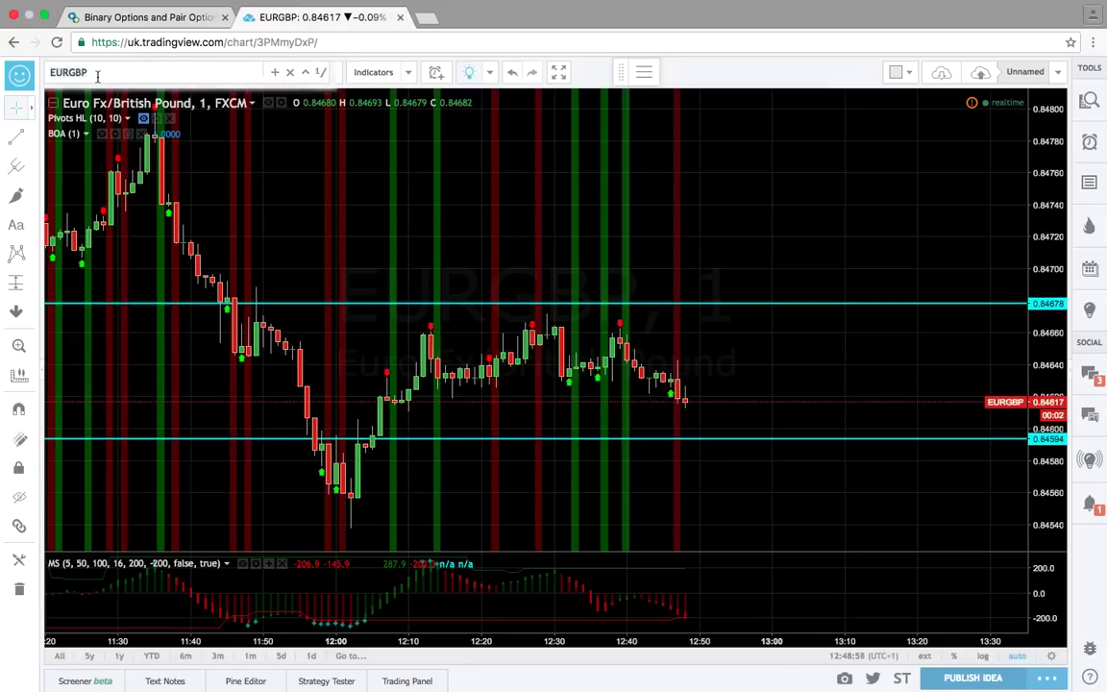
text(SDCAD)
key(Return)
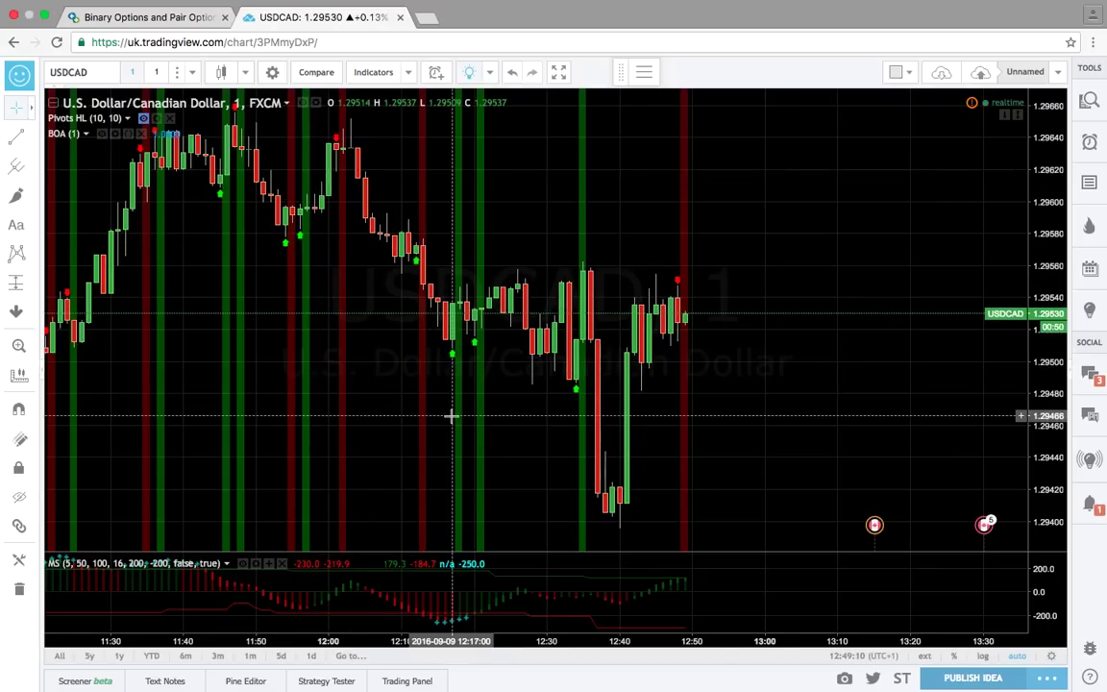
scroll(451, 415, up, 3)
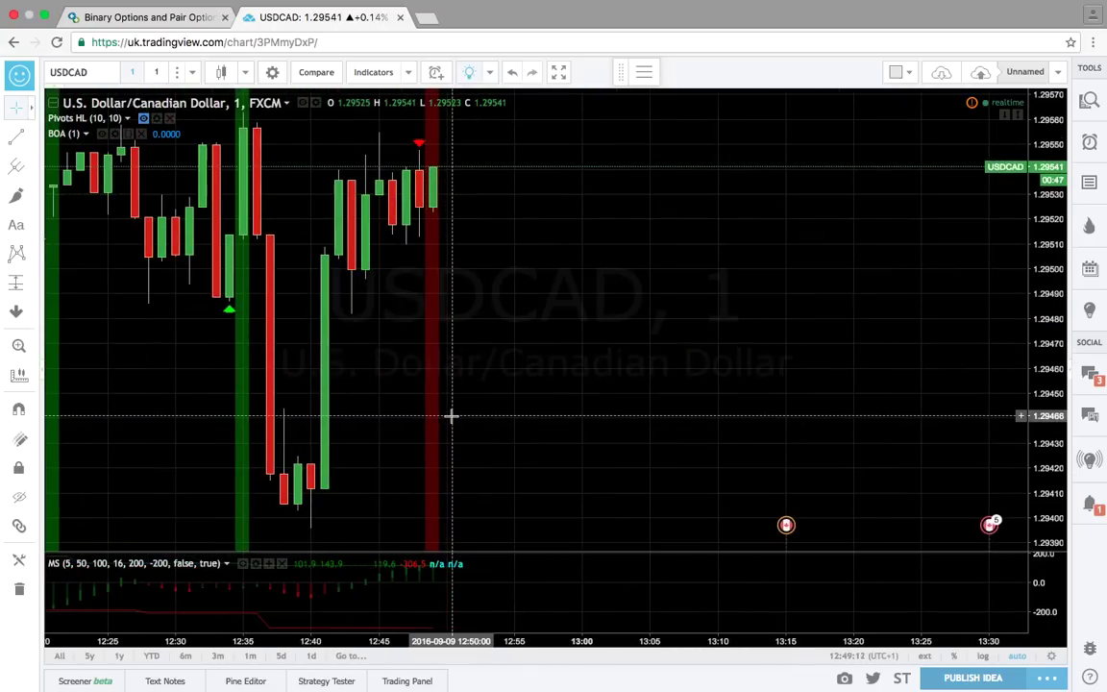
scroll(451, 415, down, 2)
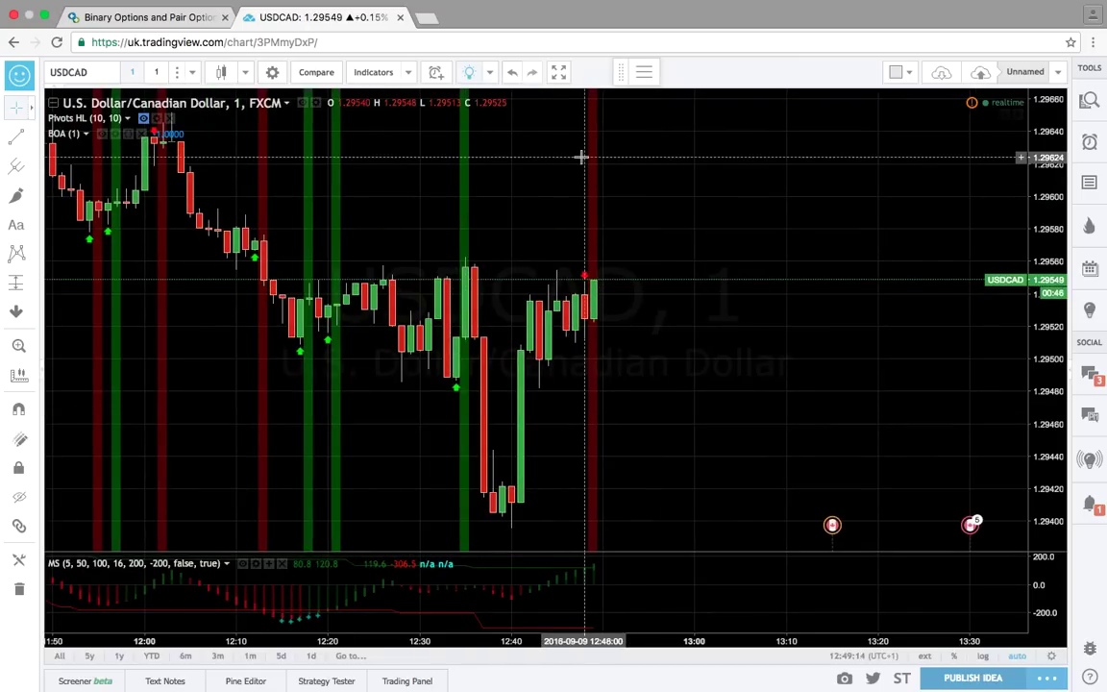
scroll(582, 156, down, 2)
scroll(582, 157, down, 2)
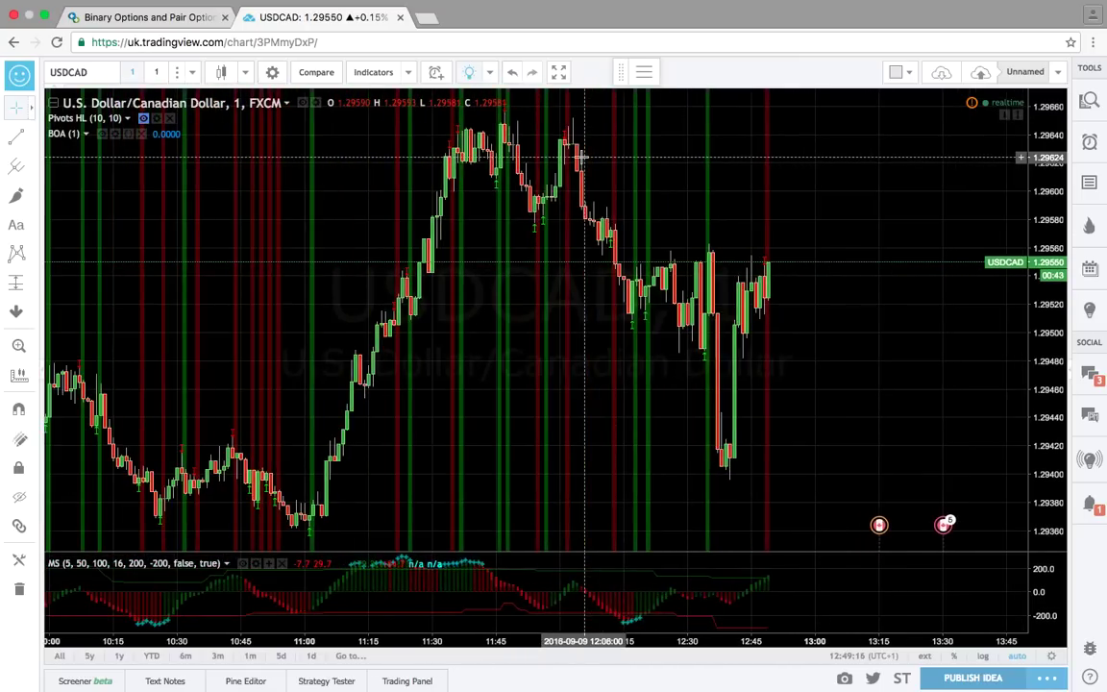
scroll(582, 157, up, 3)
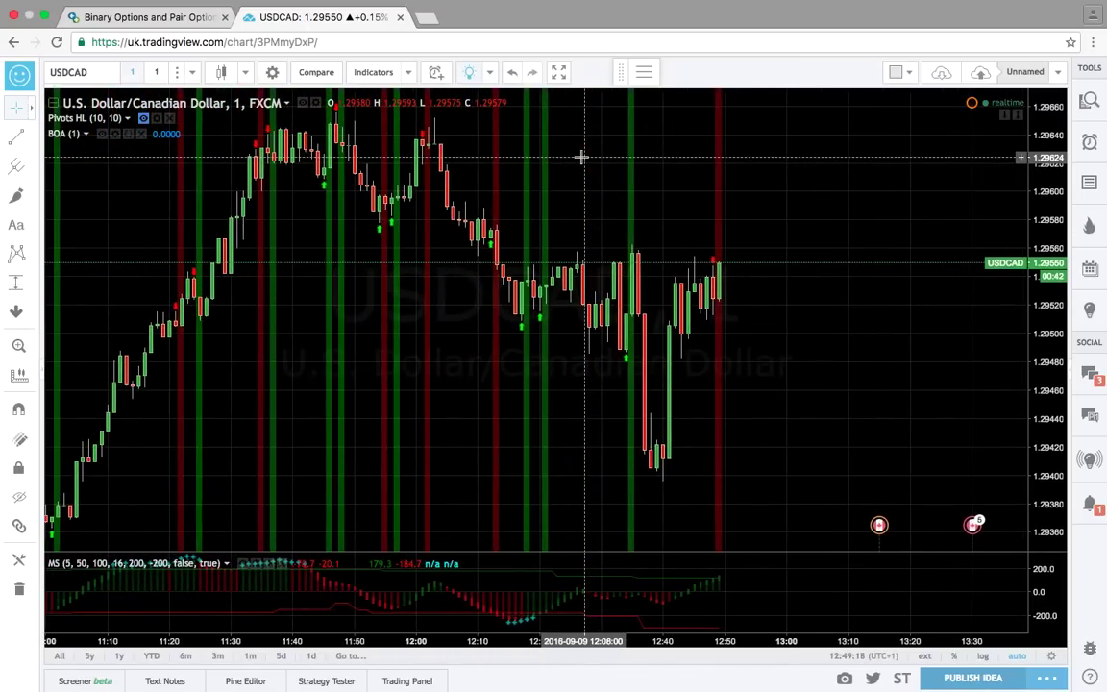
Switch to StockPair, look over the positions list, and select EUR/USD as the currency pair to trade
click(149, 18)
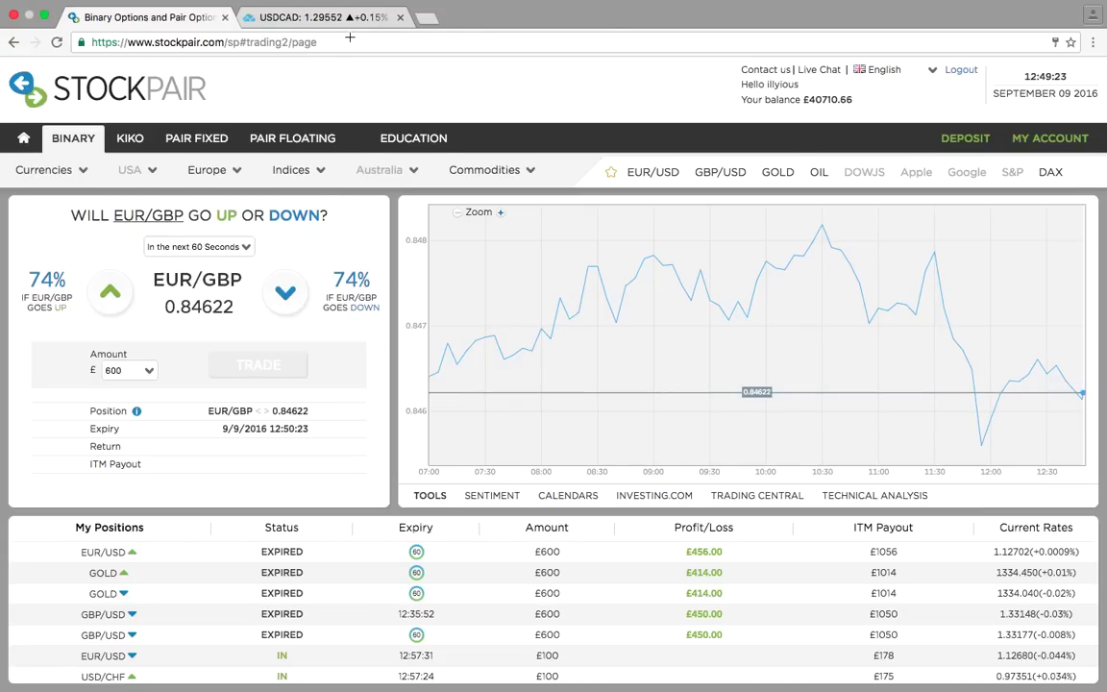
scroll(448, 627, down, 3)
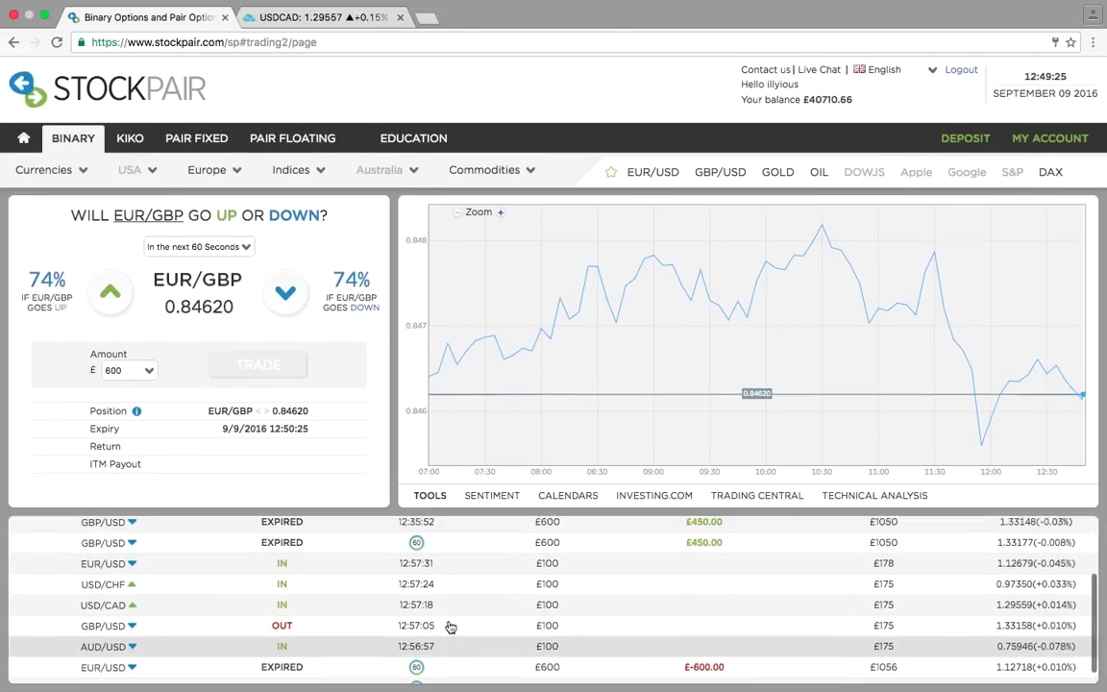
scroll(449, 626, up, 5)
click(294, 21)
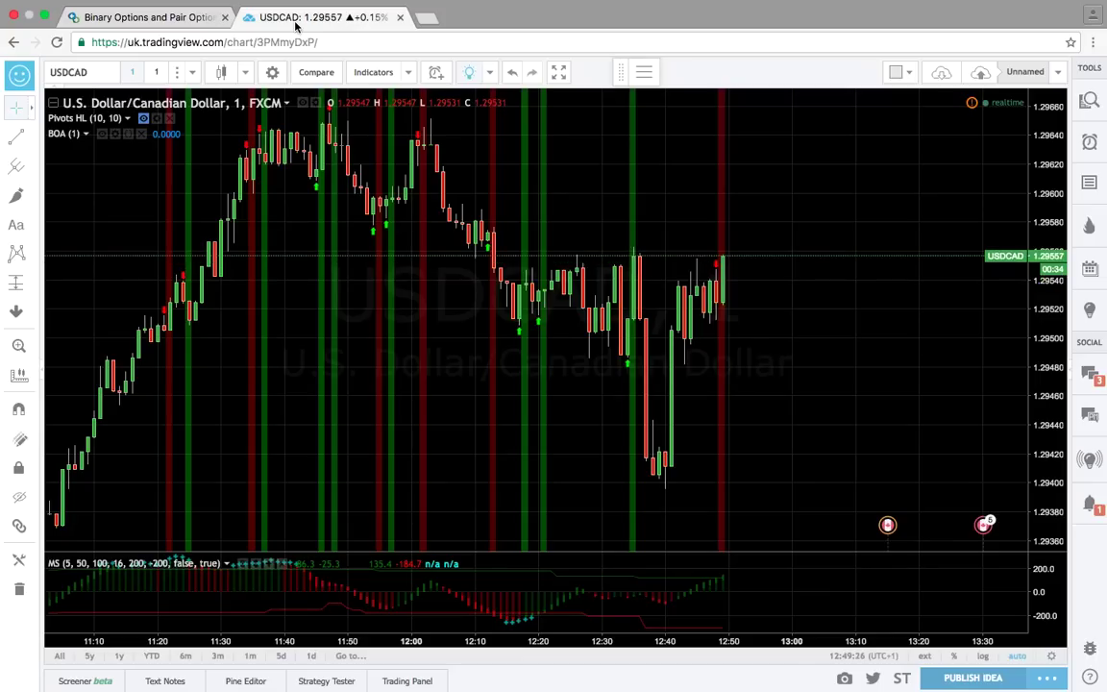
click(151, 21)
click(44, 169)
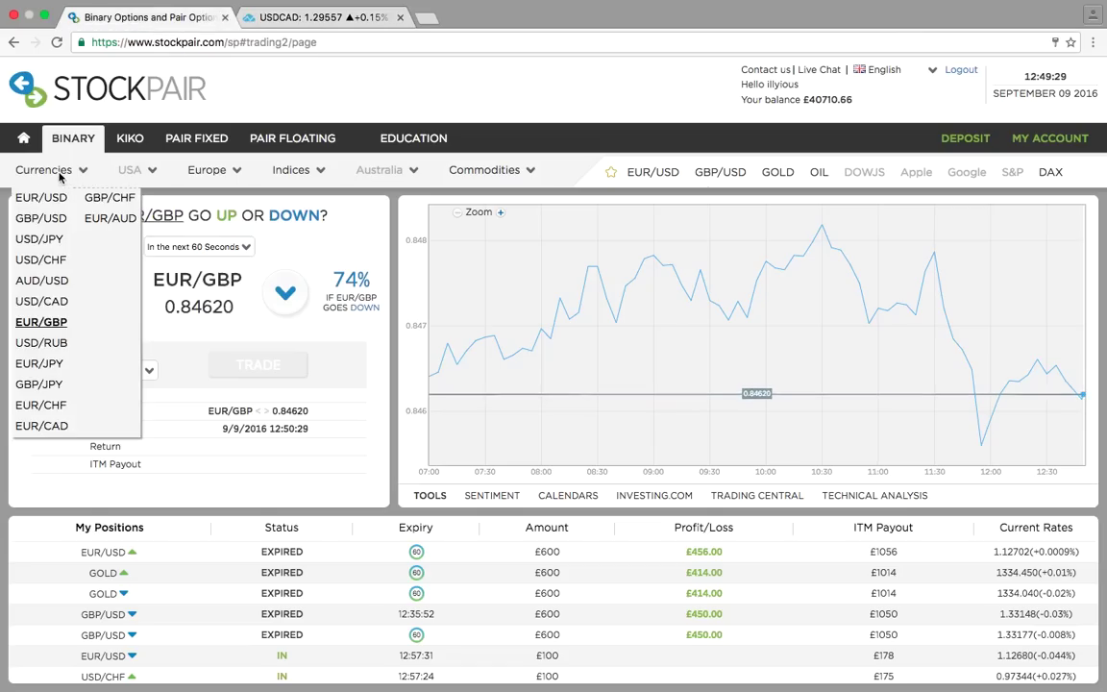
click(38, 197)
Switch to TradingView and load the EURUSD chart
click(294, 17)
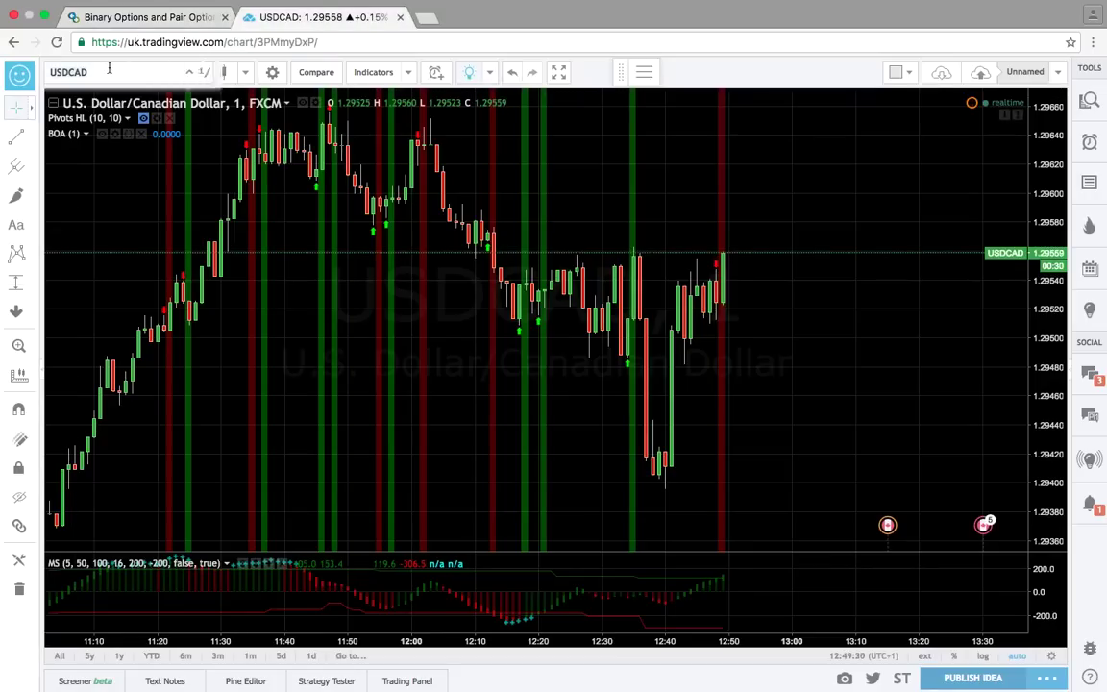
click(108, 70)
text(EUR)
key(Return)
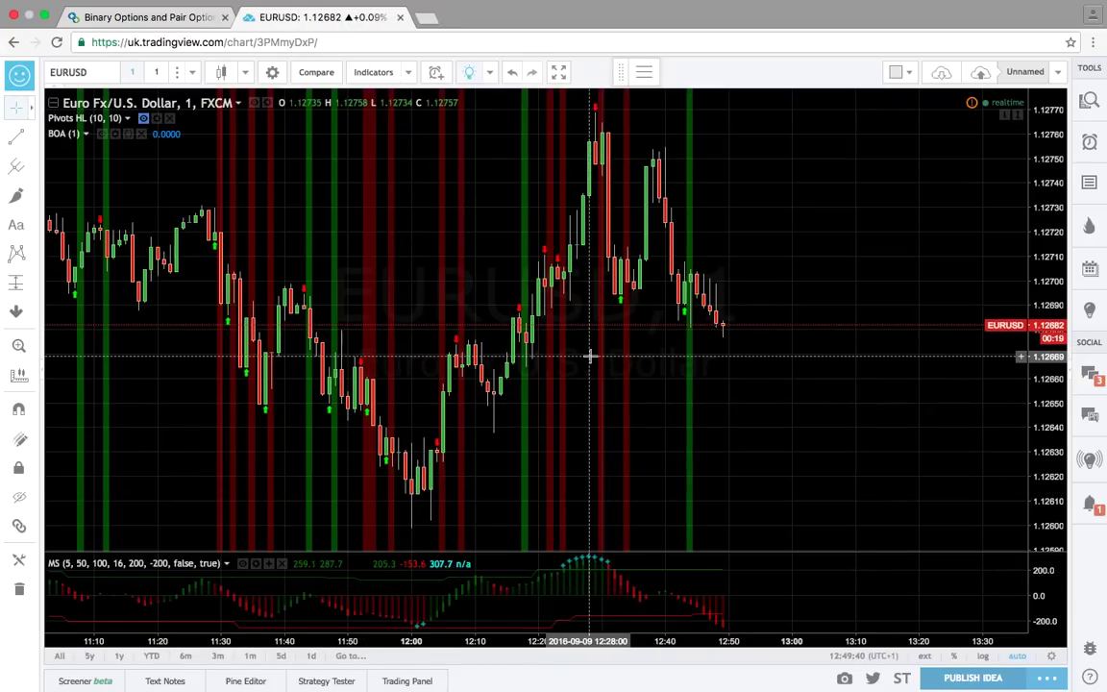
Examine the BOA arrows and price history on the EURUSD one-minute chart, from the earlier hours to the latest candles
scroll(589, 355, down, 6)
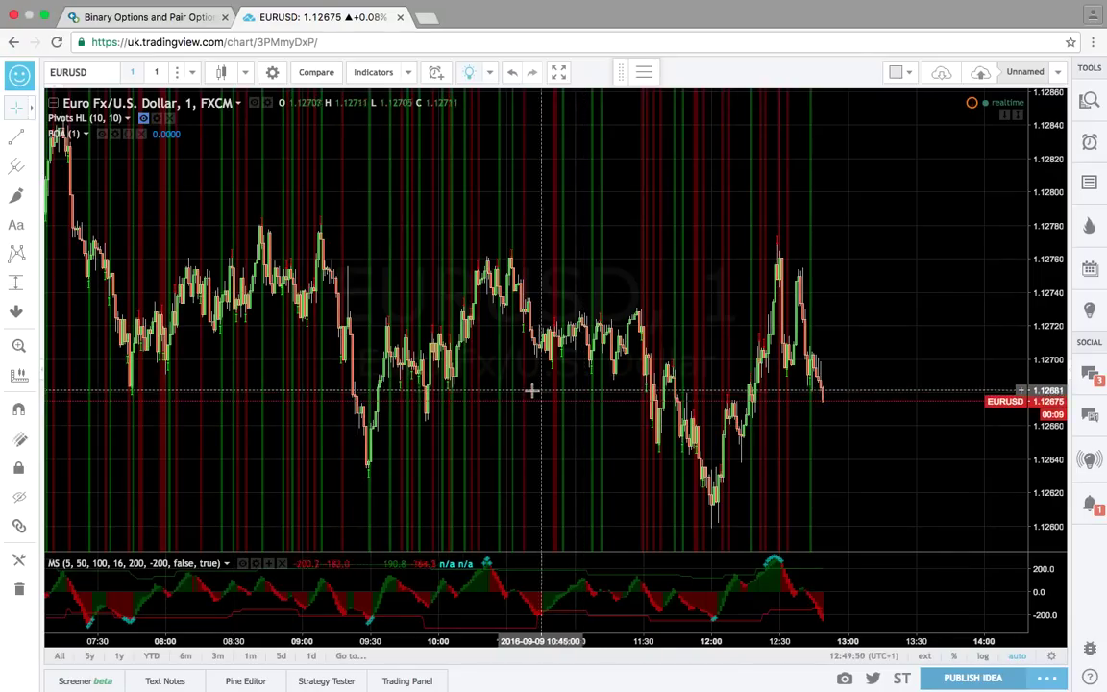
scroll(487, 394, up, 2)
scroll(486, 394, down, 2)
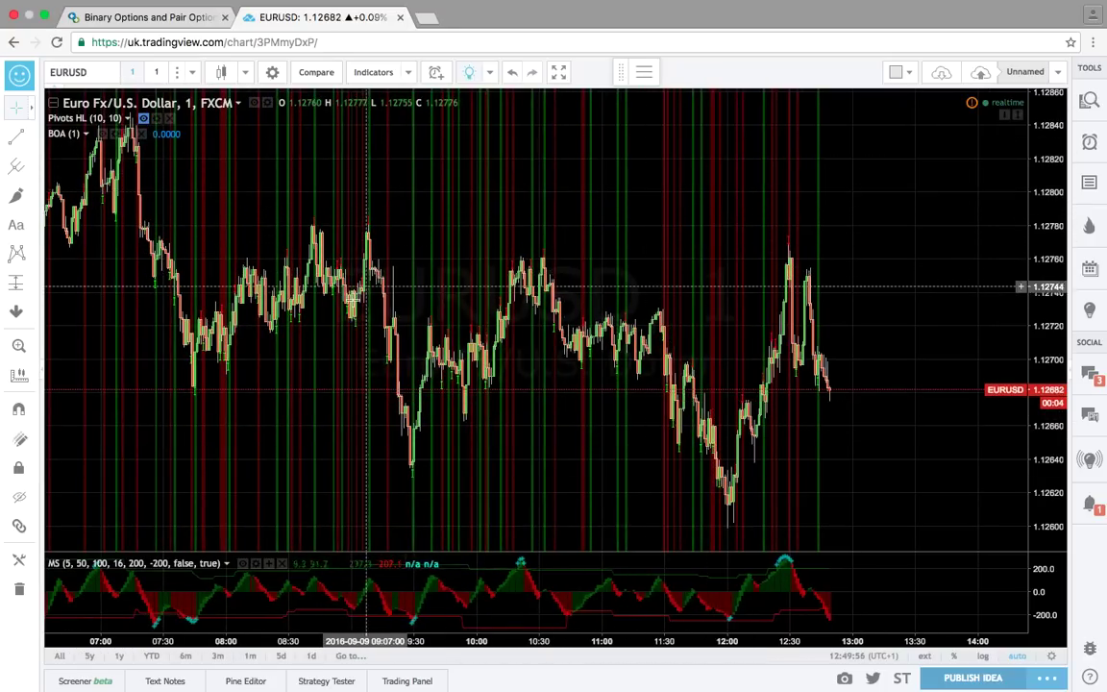
scroll(352, 300, up, 1)
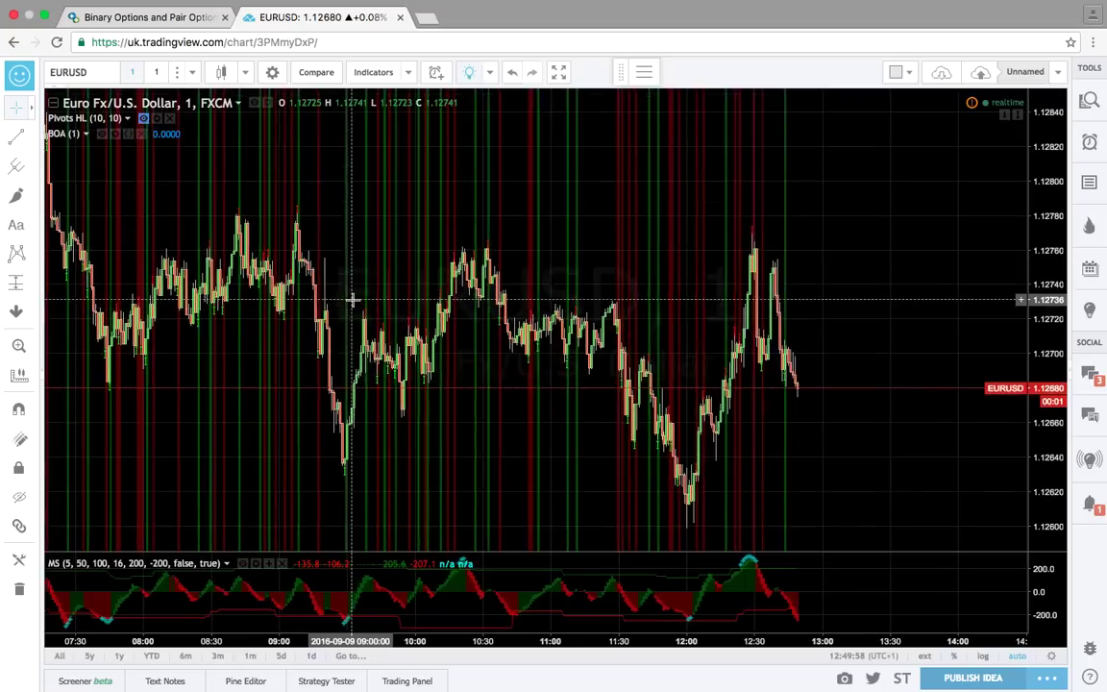
scroll(353, 300, up, 10)
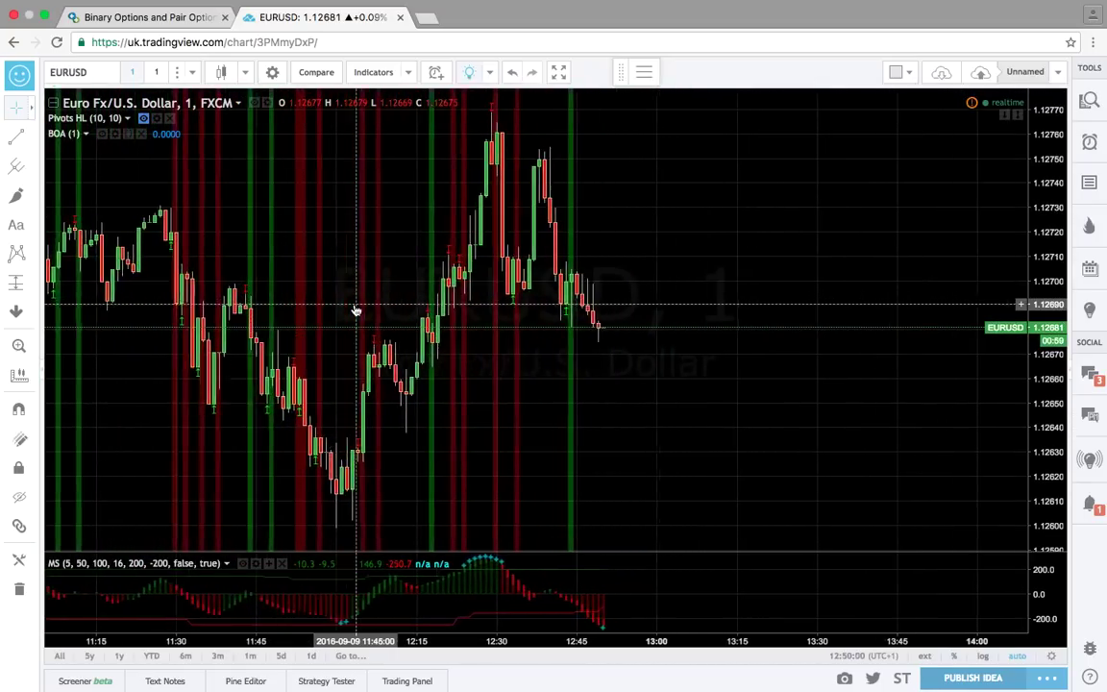
scroll(355, 309, up, 3)
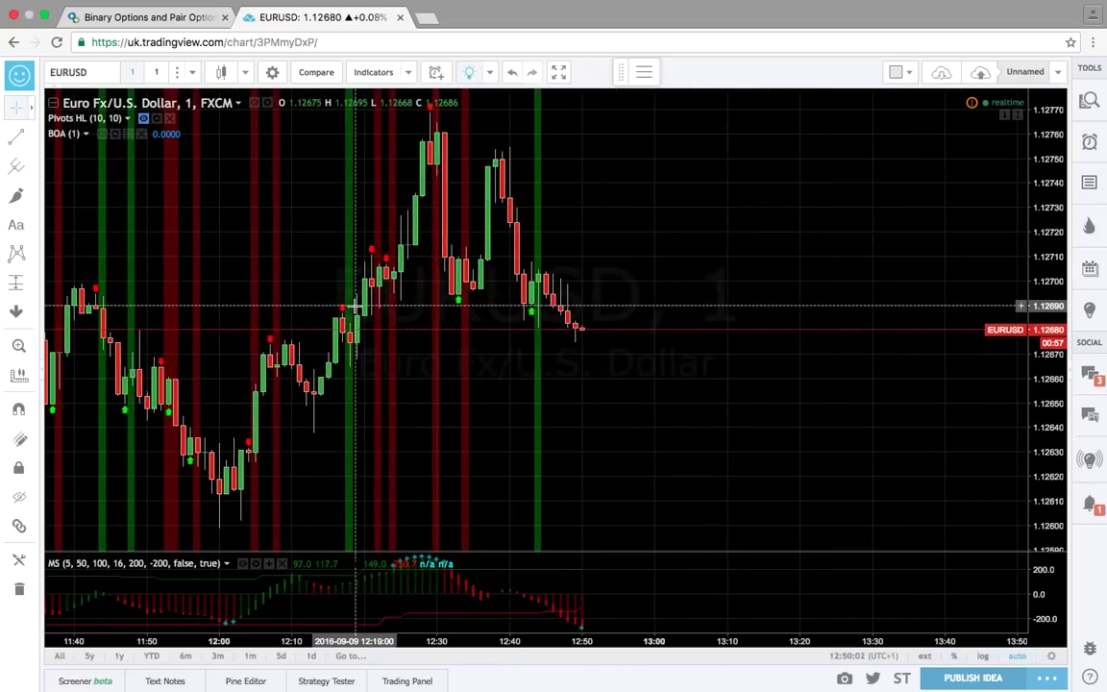
scroll(356, 305, up, 3)
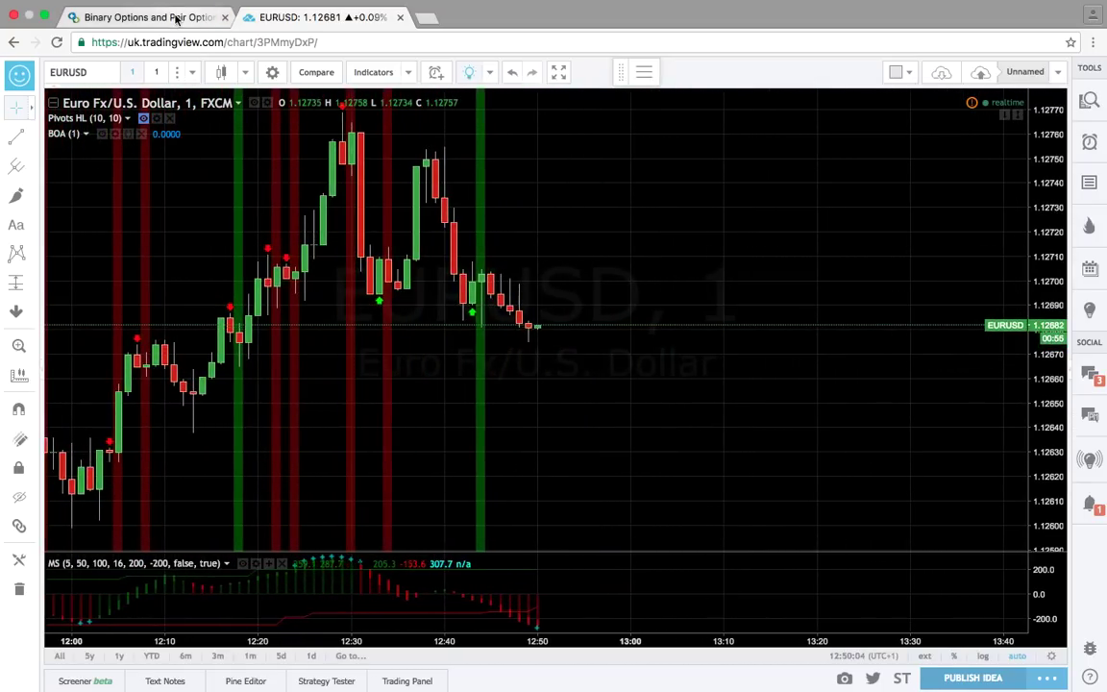
Switch to StockPair and view the details of the open £100 EUR/USD, USD/CHF, USD/CAD, GBP/USD and AUD/USD positions
click(176, 17)
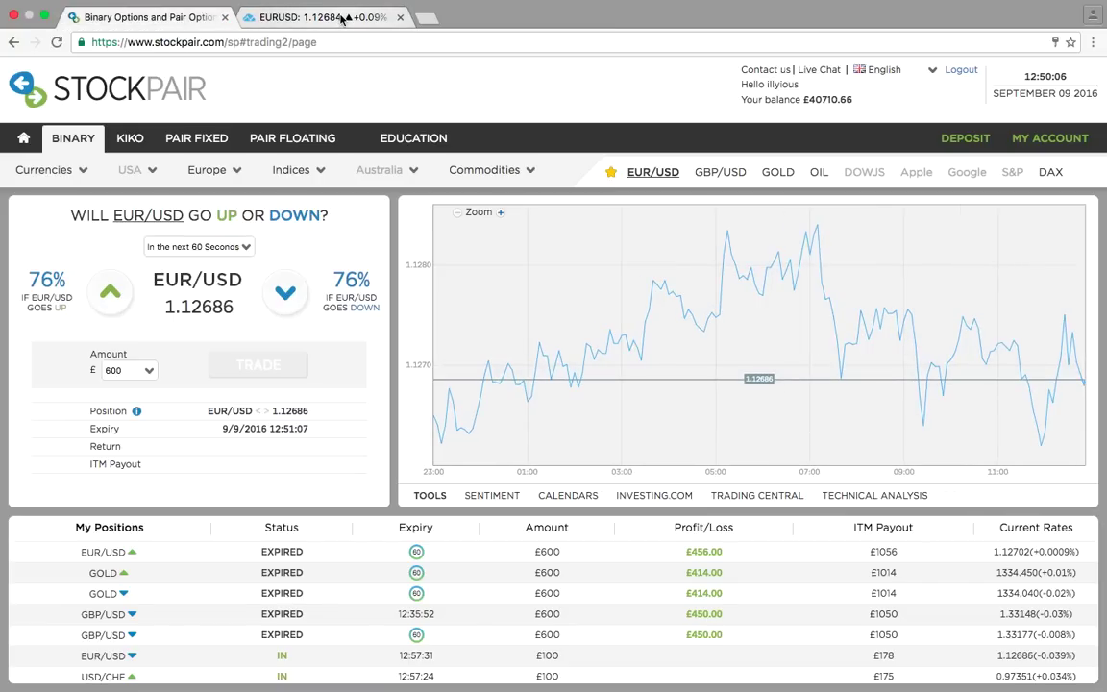
scroll(411, 585, down, 3)
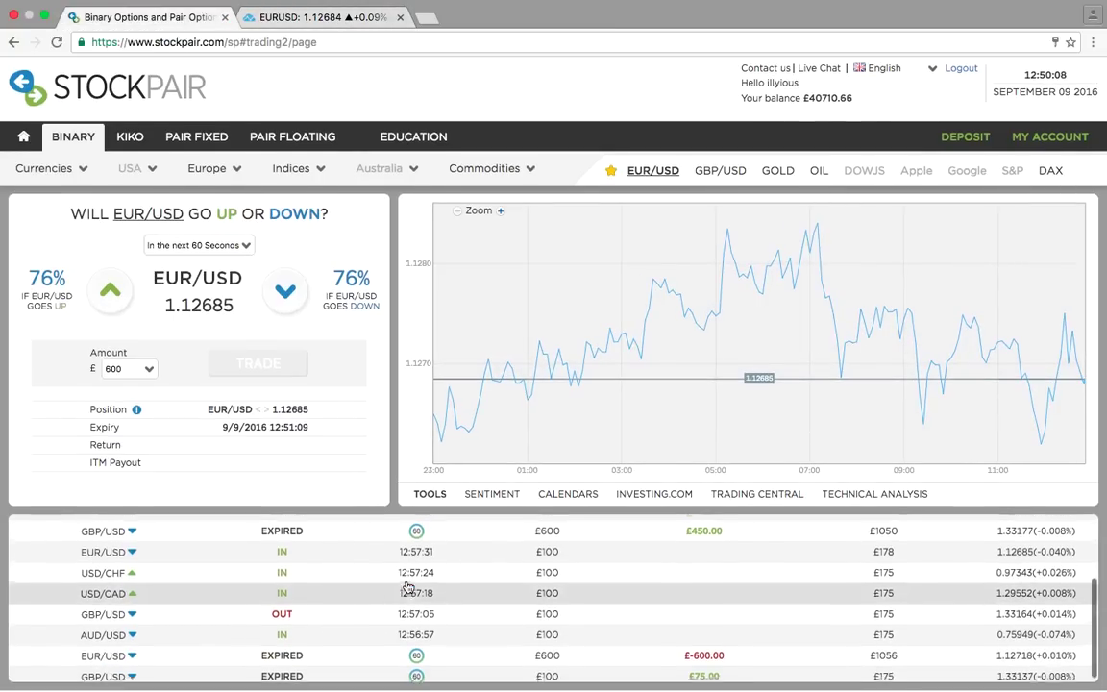
click(410, 556)
click(429, 577)
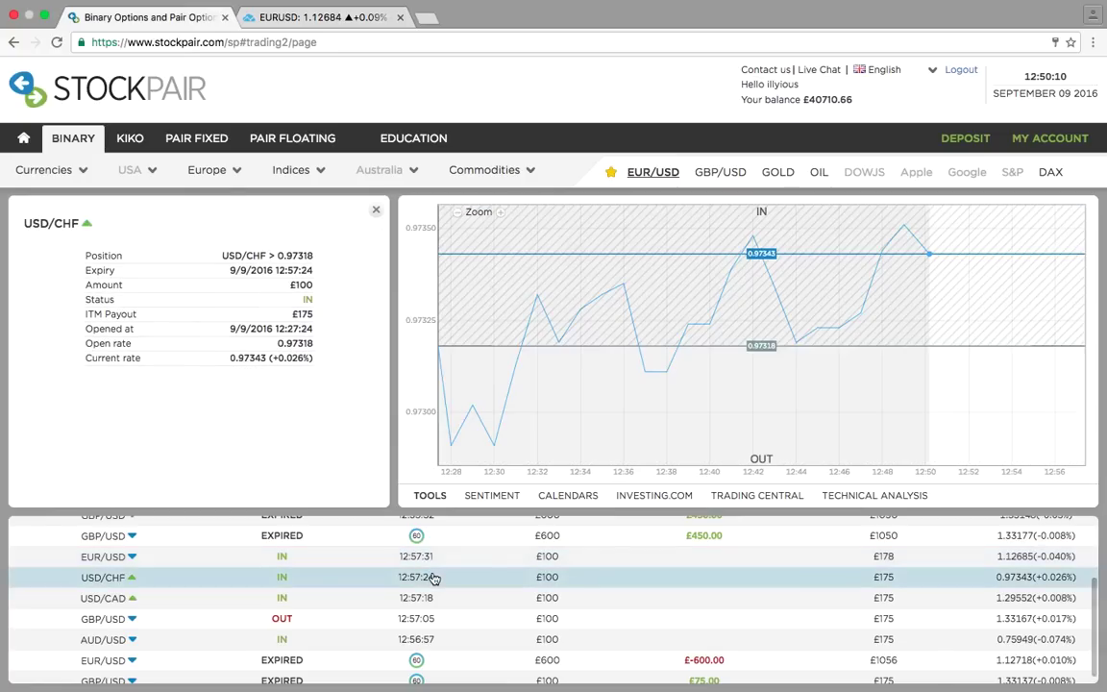
click(441, 599)
click(451, 620)
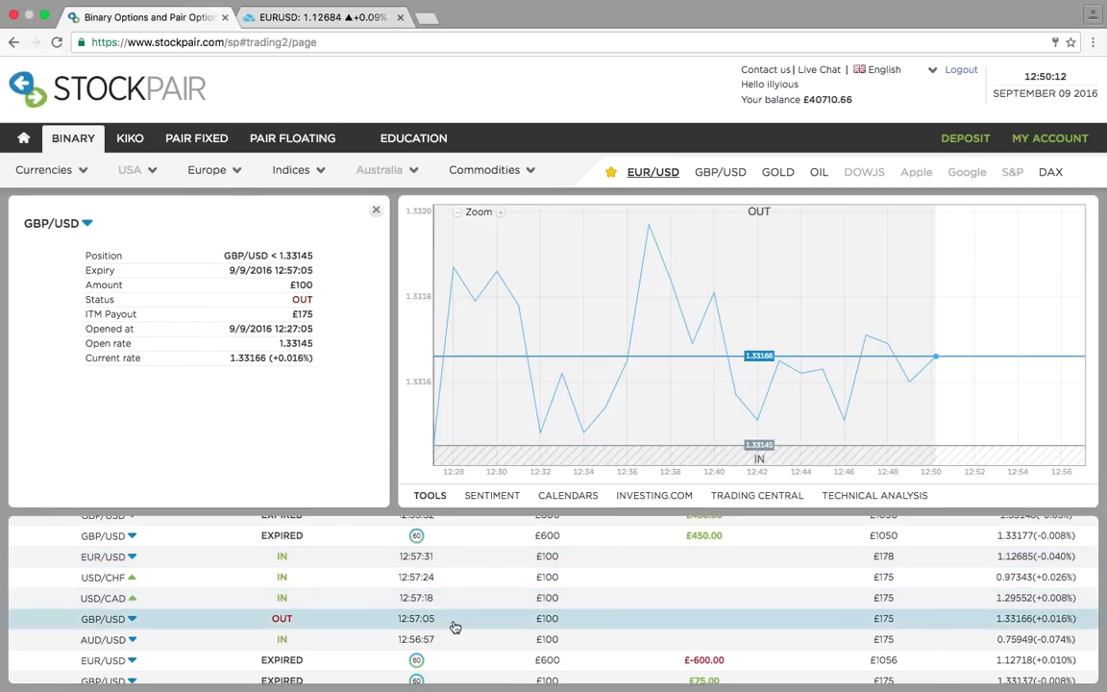
click(475, 648)
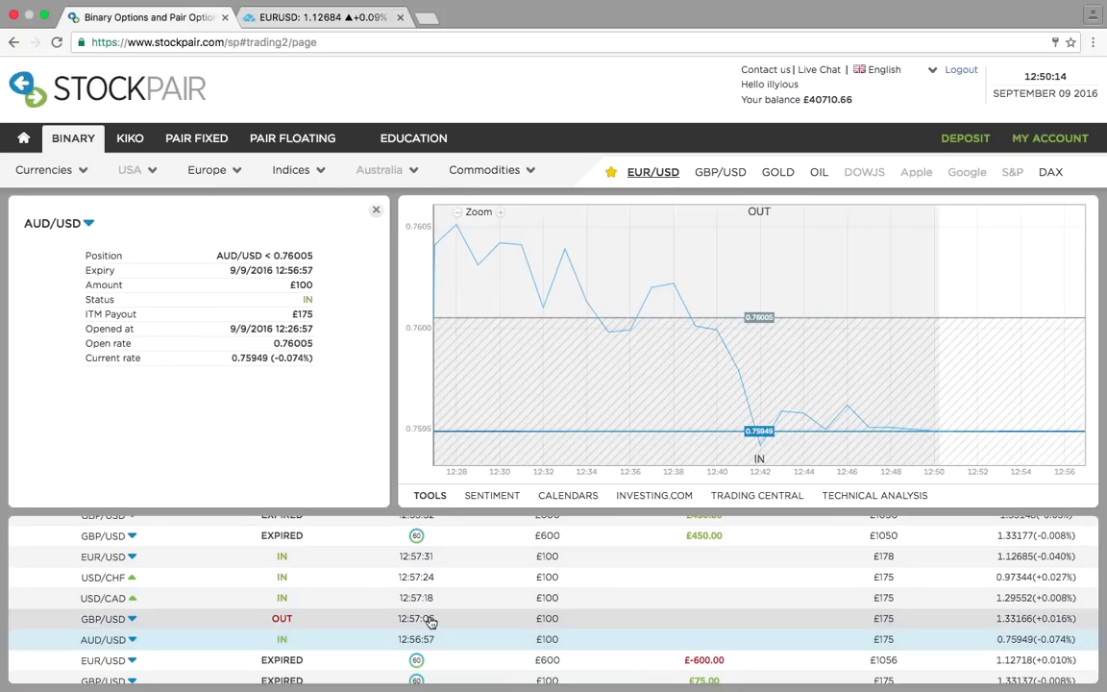
click(432, 622)
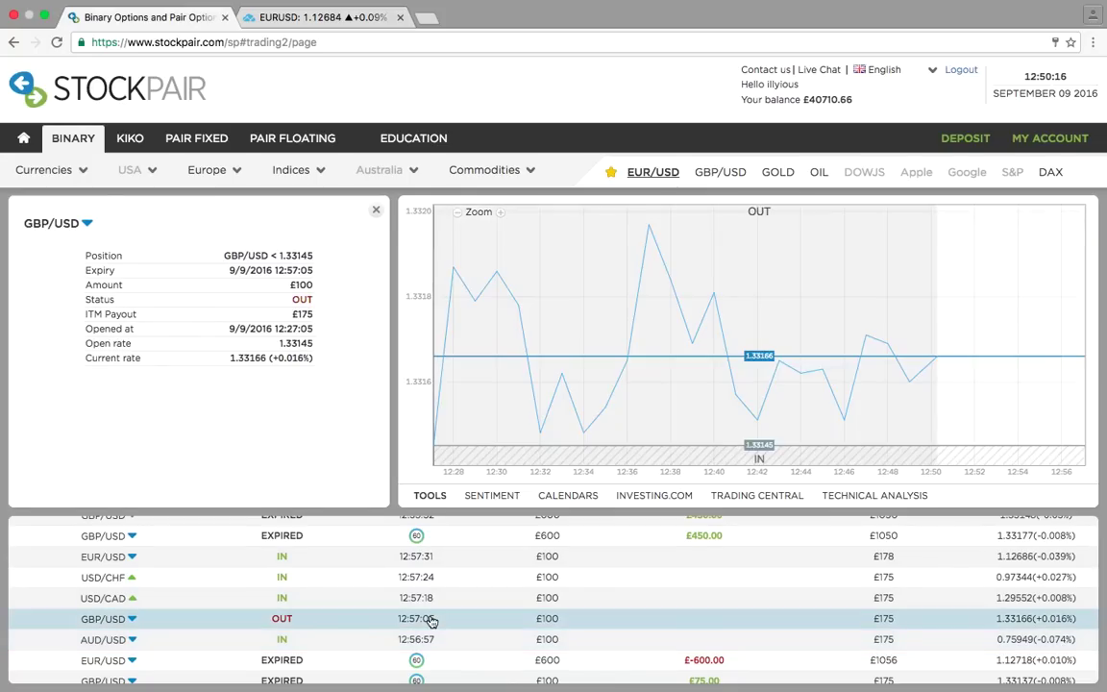
Review the open £100 EUR/USD, USD/CHF and USD/CAD positions again
scroll(431, 622, up, 3)
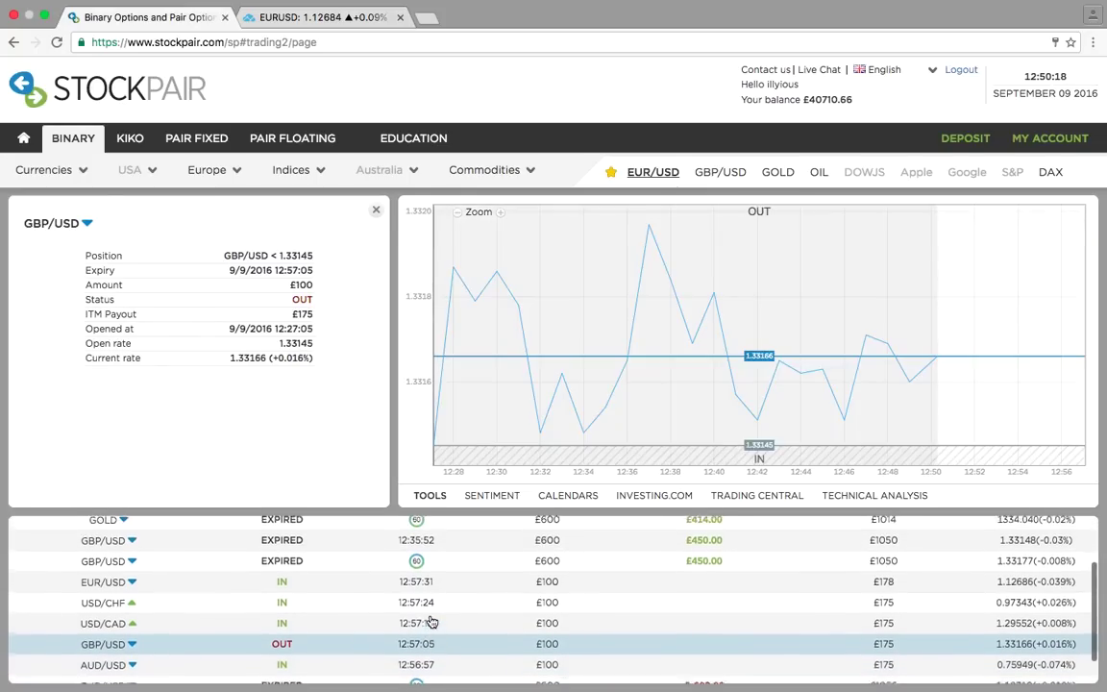
click(392, 588)
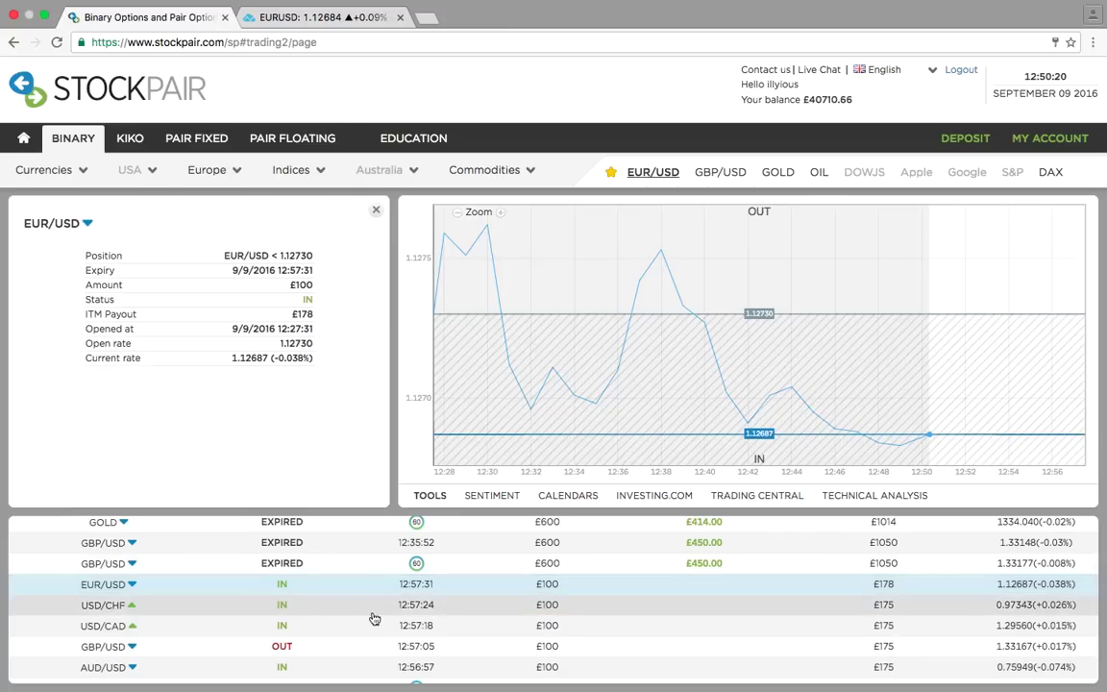
click(371, 607)
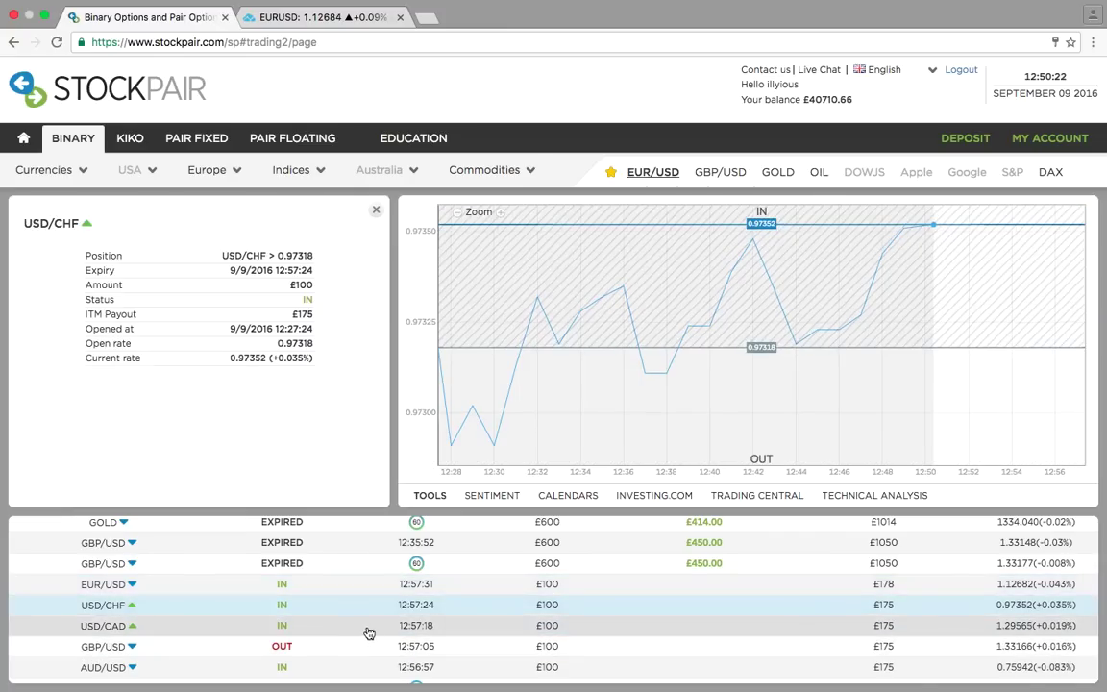
click(368, 631)
scroll(366, 630, down, 2)
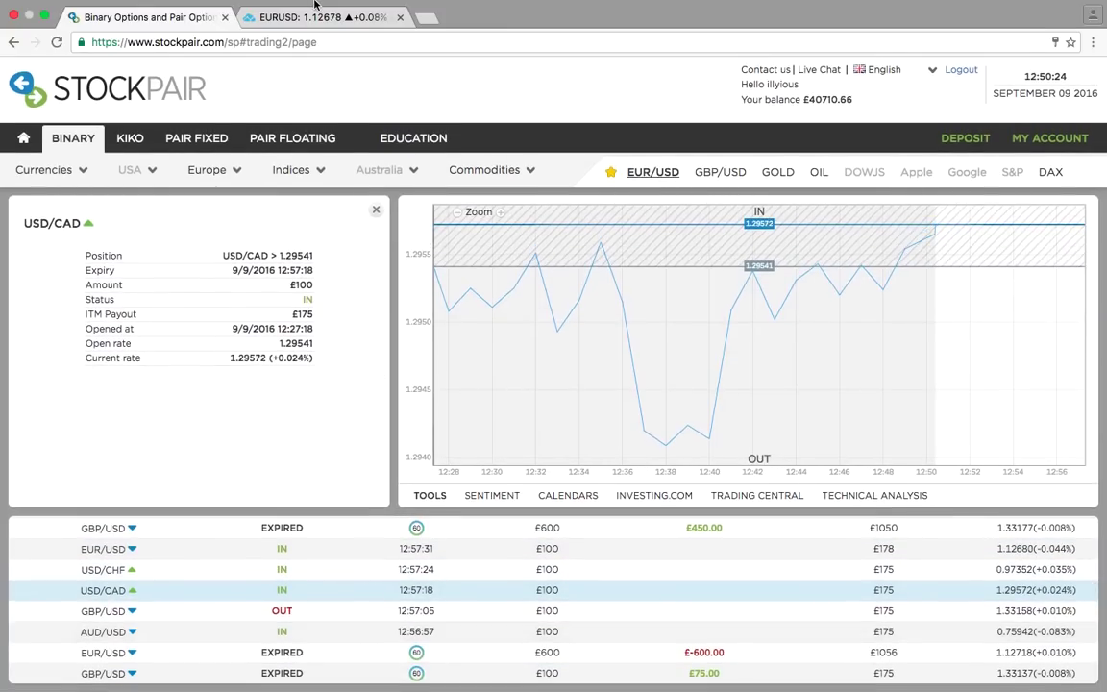
Glance at the EURUSD chart in TradingView, then return to StockPair and compare the open GBP/USD and AUD/USD positions
click(318, 35)
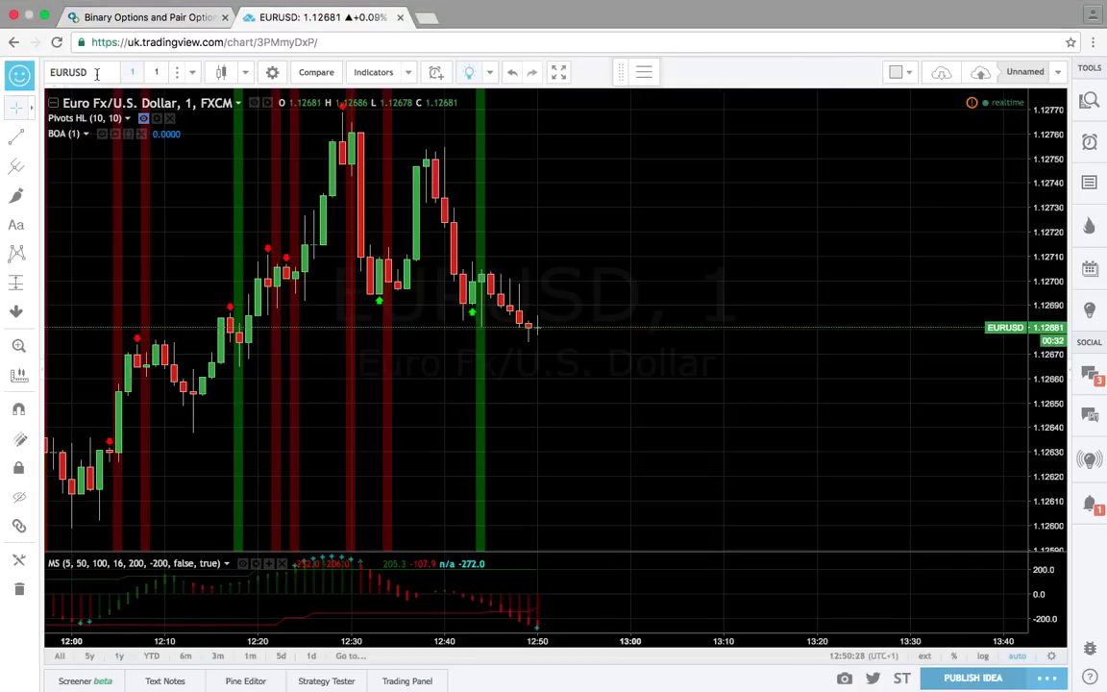
click(131, 19)
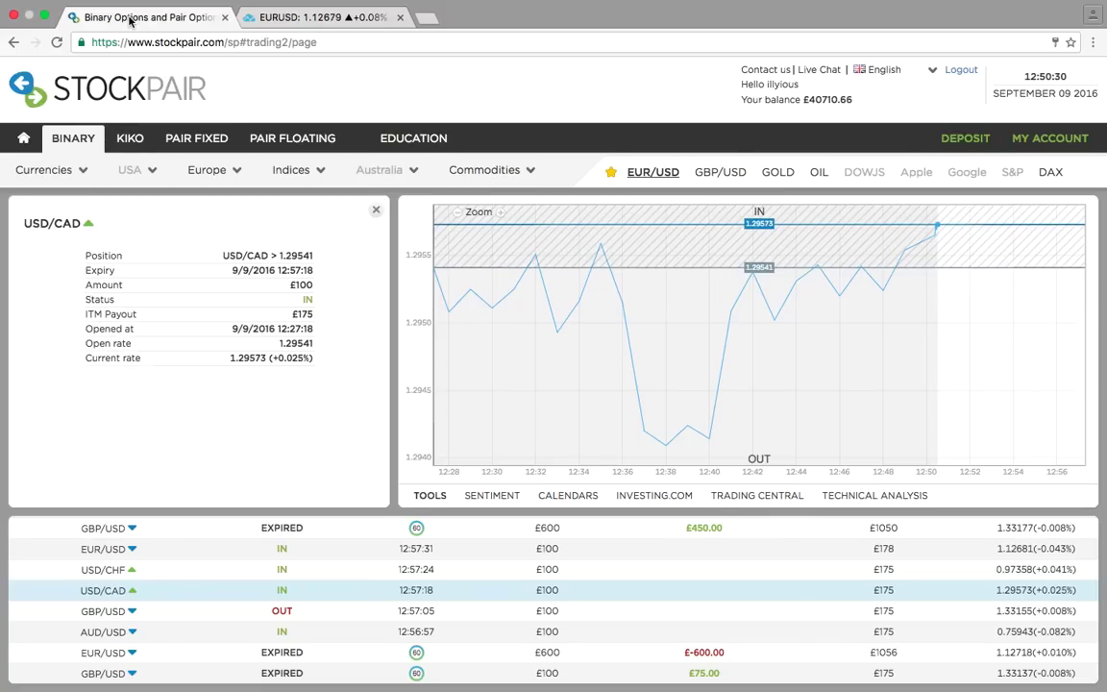
click(217, 611)
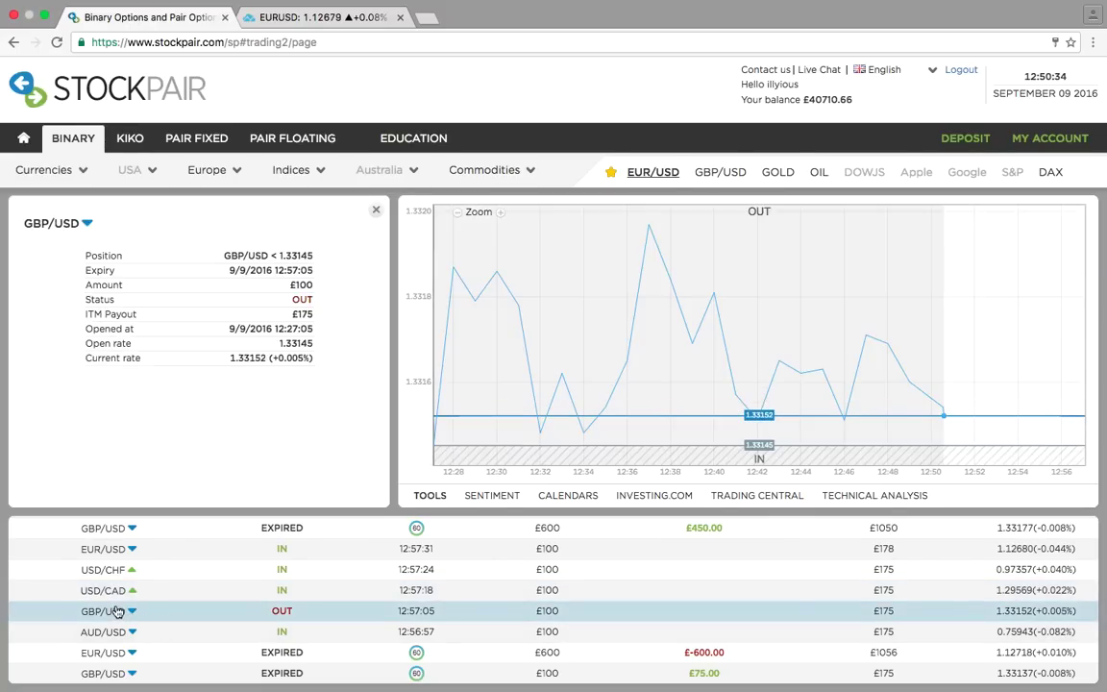
click(255, 640)
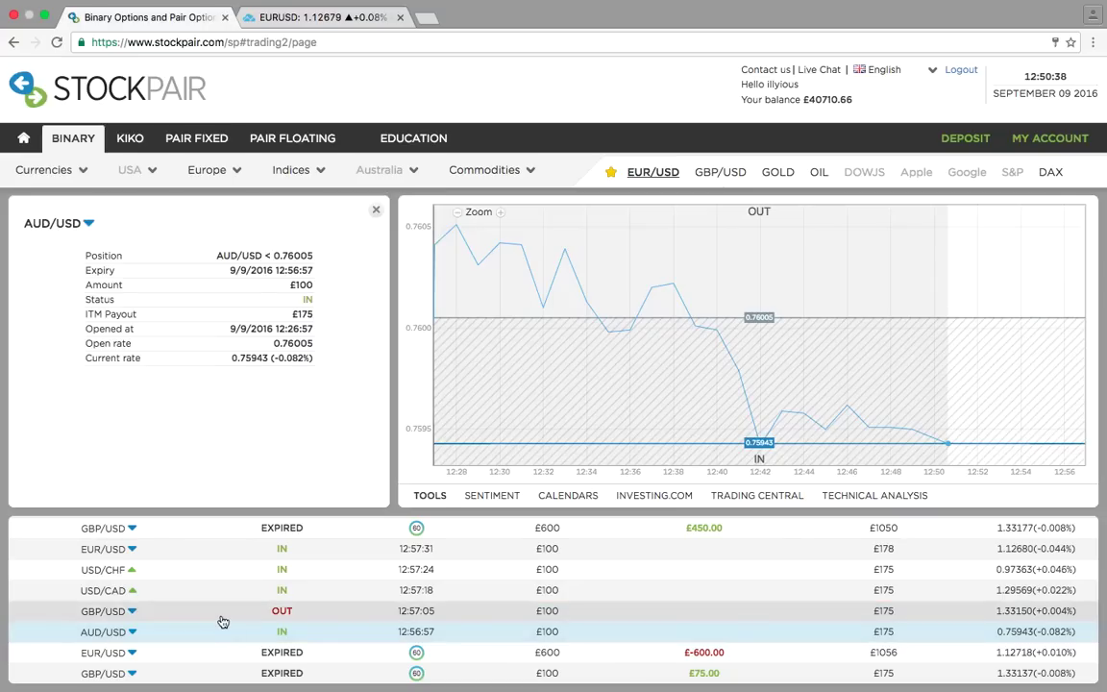
click(222, 623)
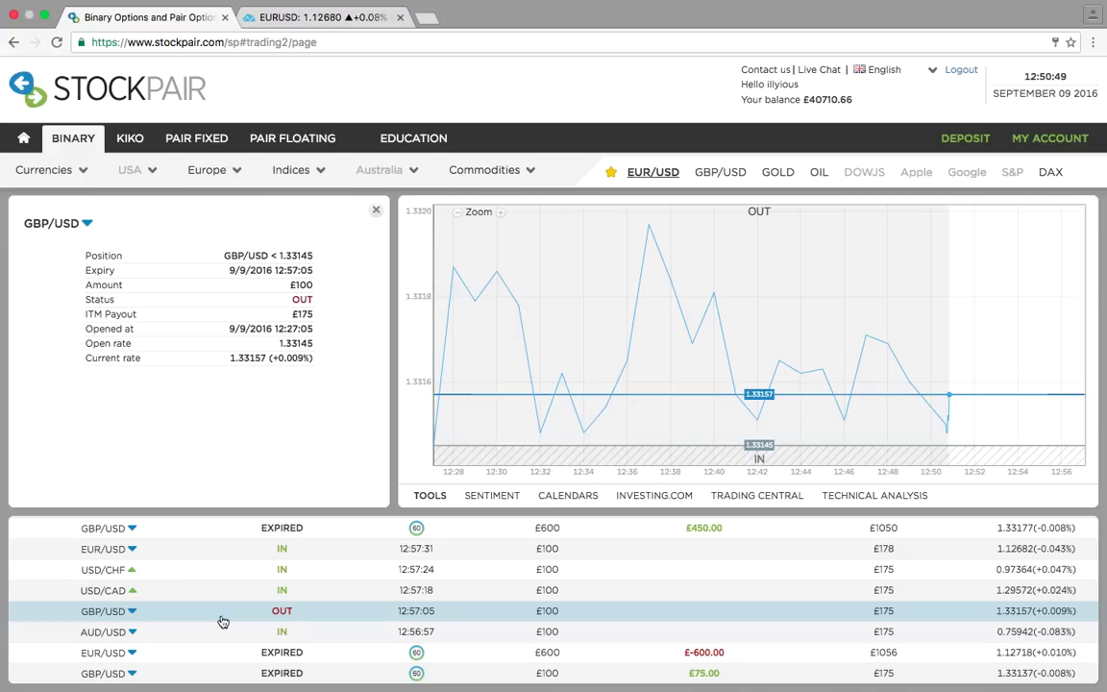
Review the open £100 AUD/USD, USD/CAD, USD/CHF, EUR/USD and GBP/USD positions one after another
click(267, 633)
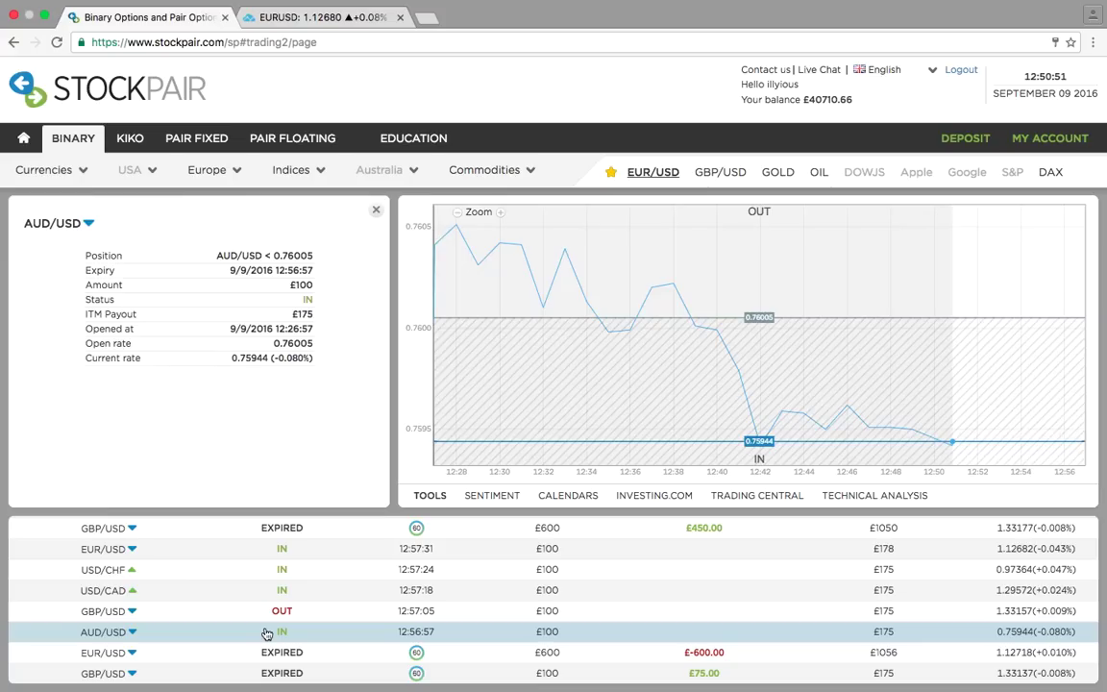
click(269, 589)
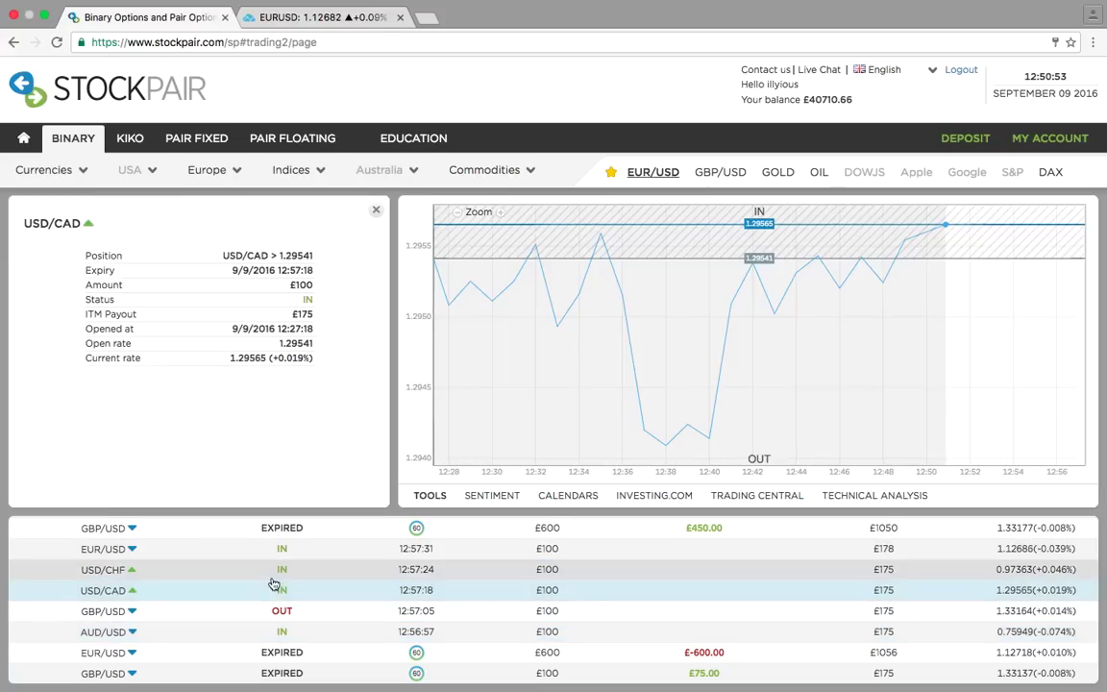
click(273, 579)
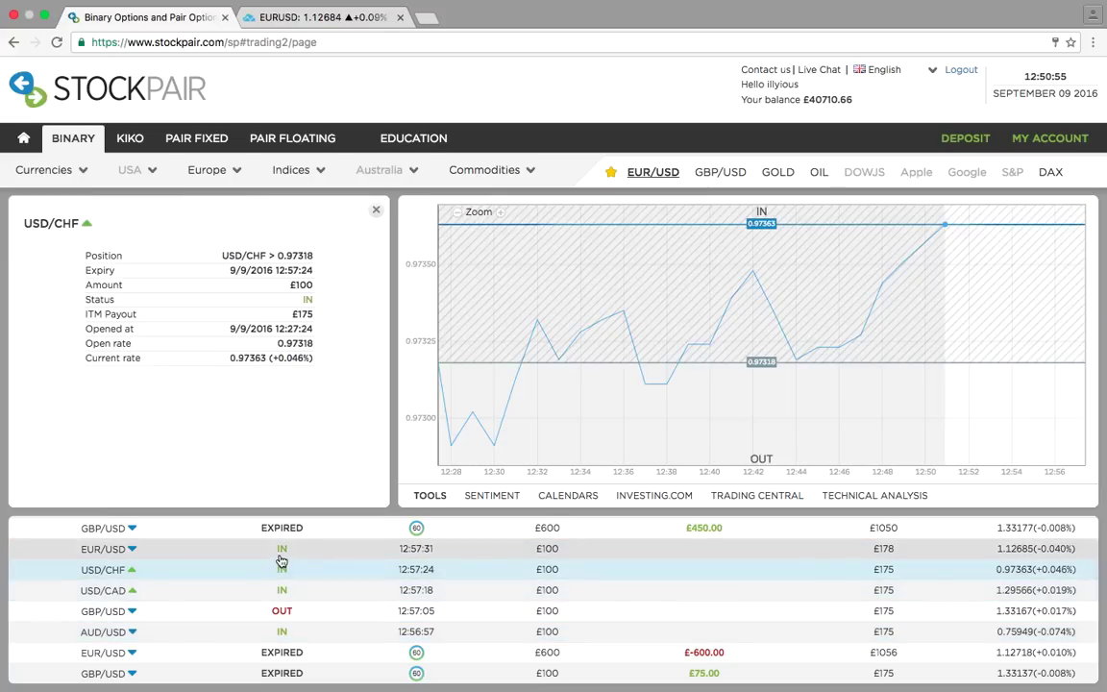
click(280, 553)
click(285, 614)
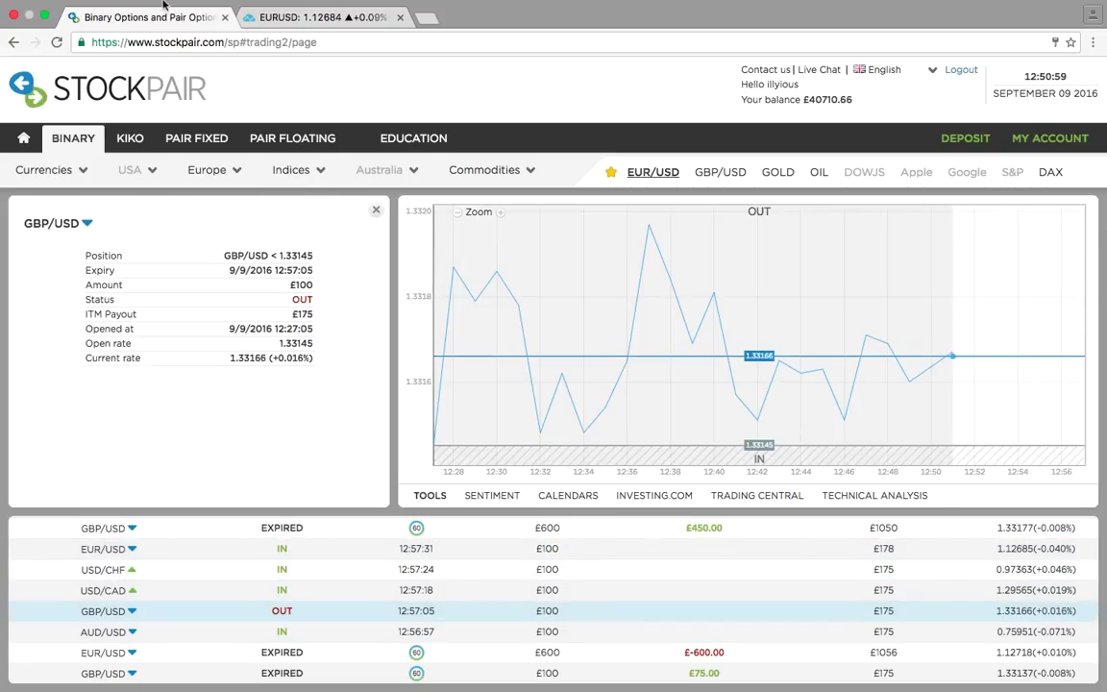
Check the EURUSD chart in TradingView against the StockPair positions, ending on StockPair's list of currency pairs
click(275, 18)
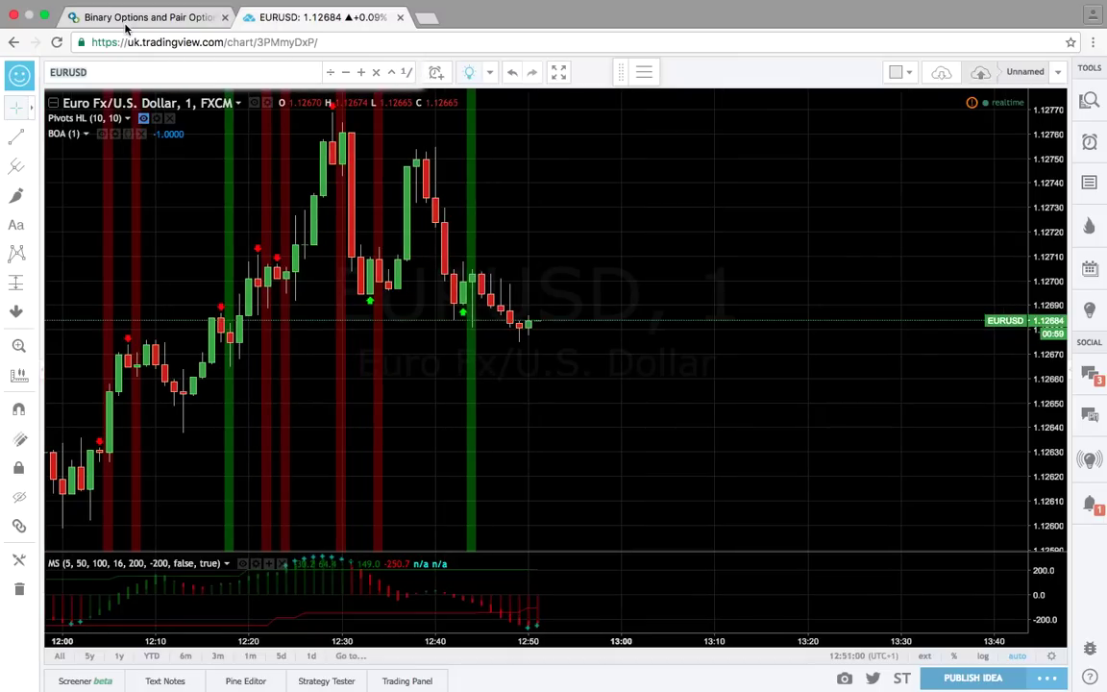
click(135, 18)
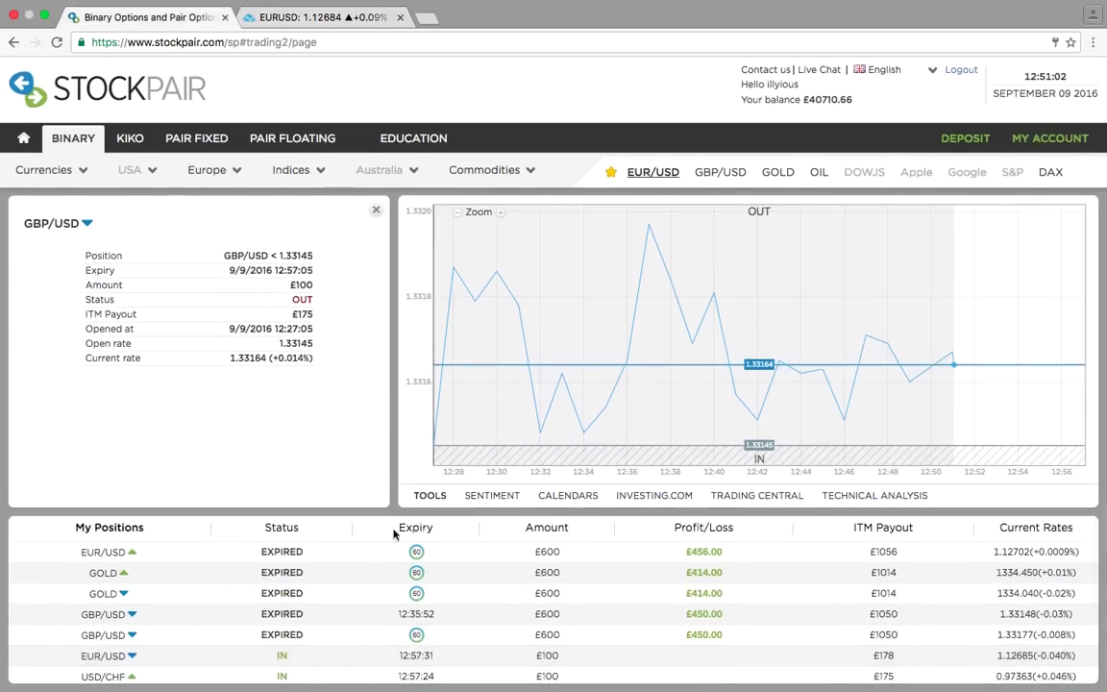
click(358, 21)
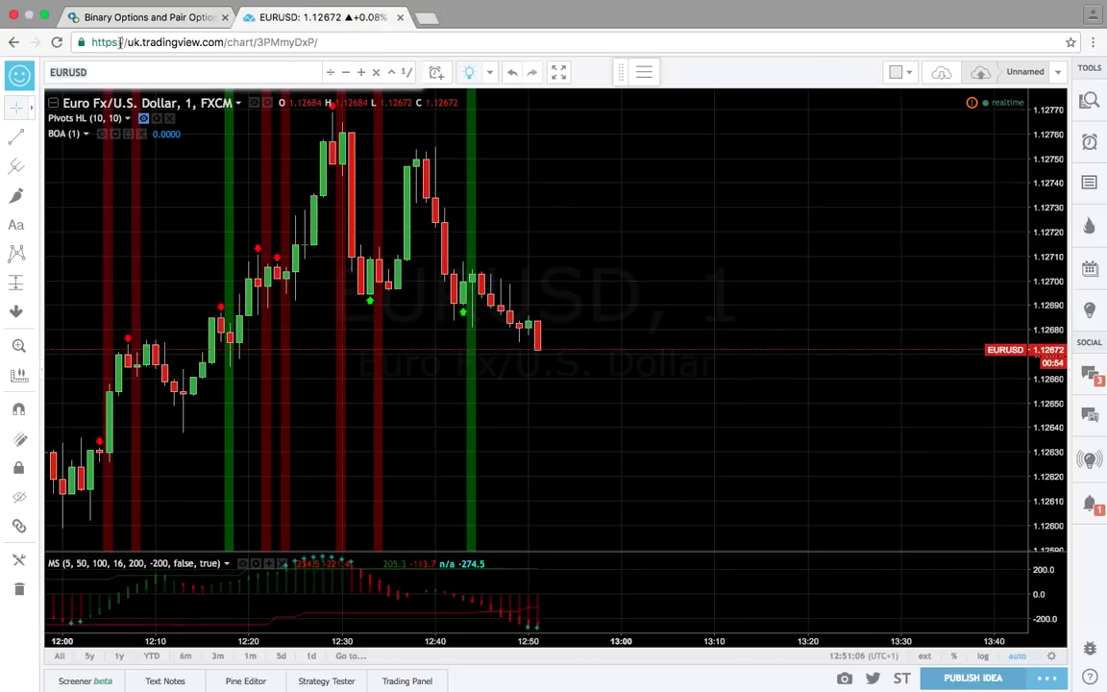
click(157, 21)
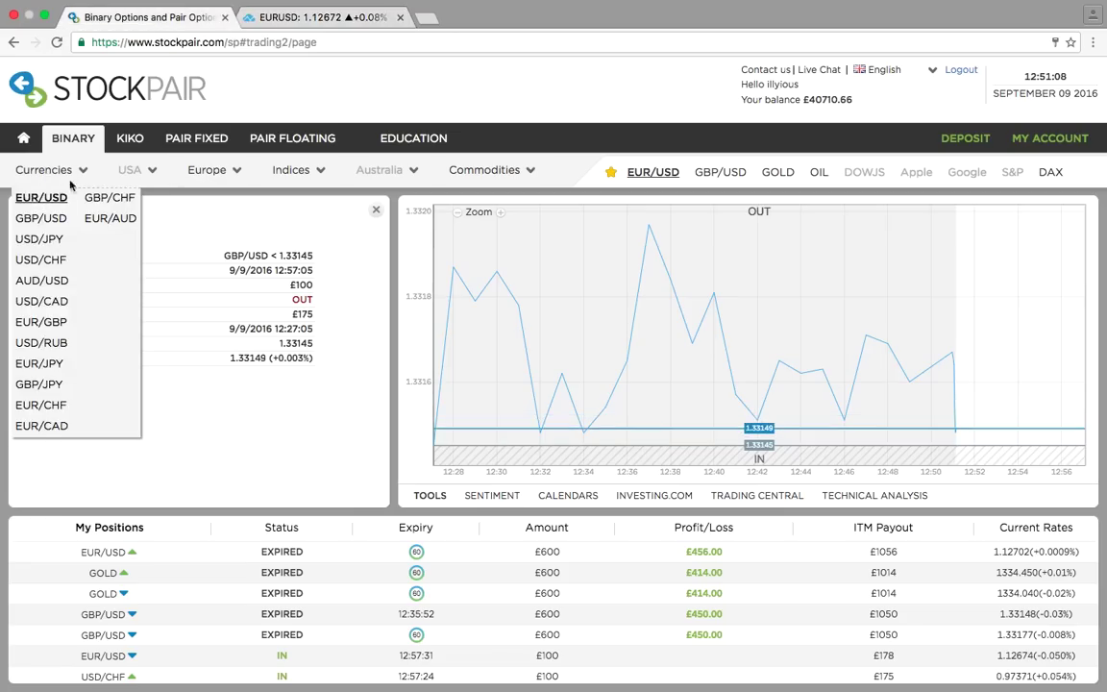
Load XAUUSD in the TradingView chart and examine its BOA arrows from the morning to the latest candles
click(255, 9)
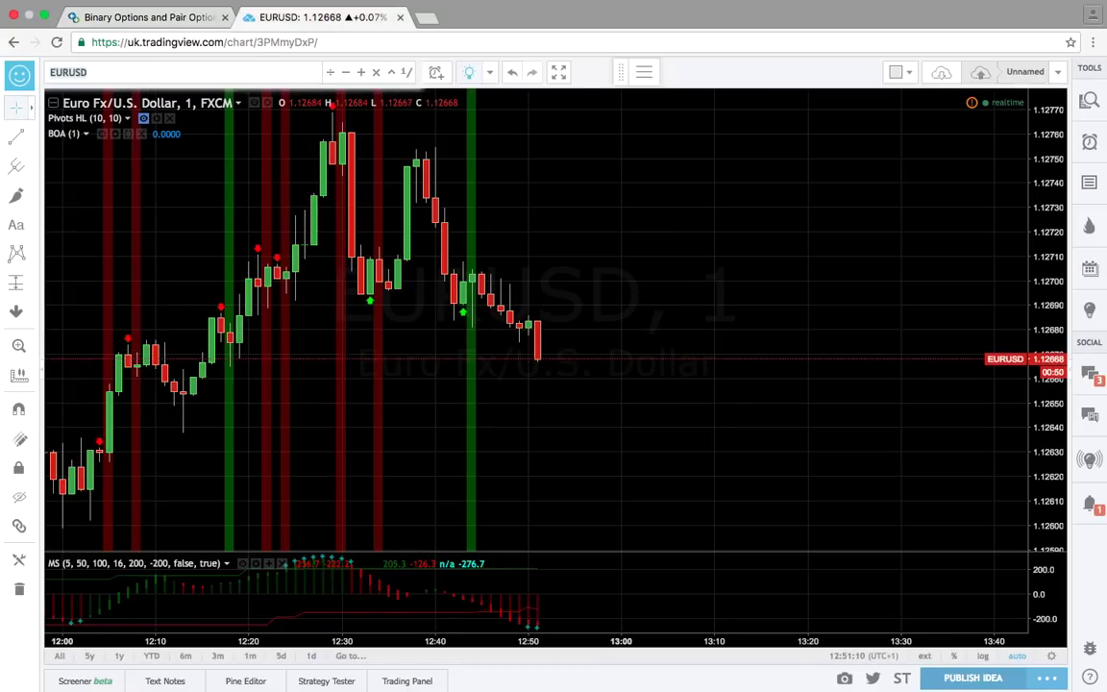
text(XAUUSD)
key(Return)
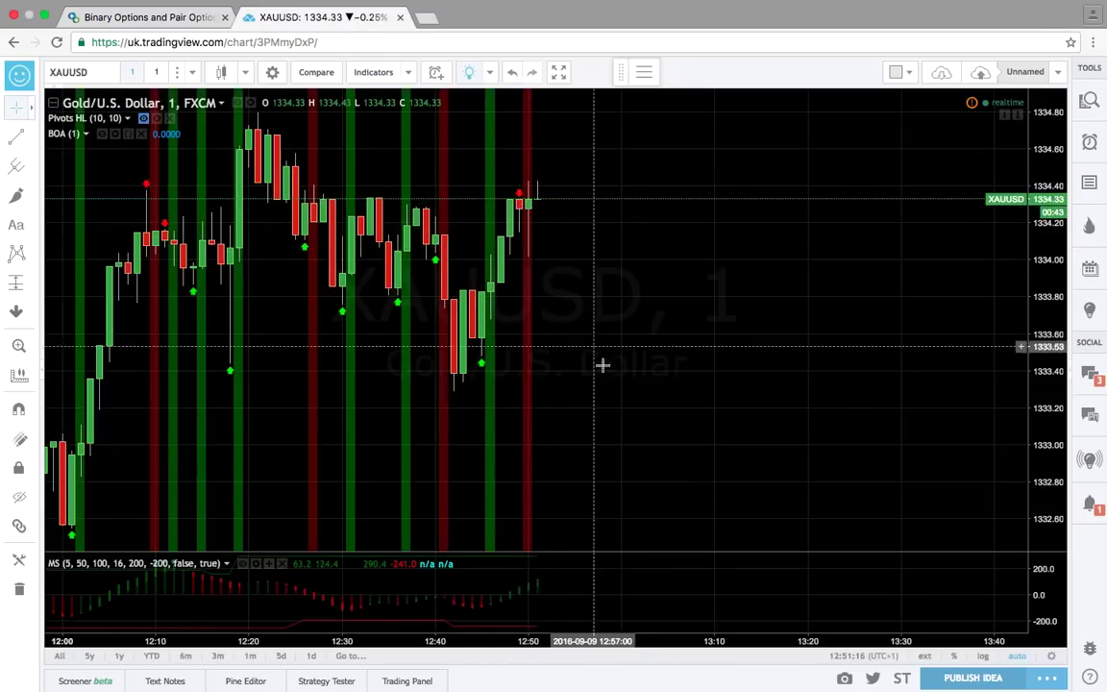
scroll(610, 400, down, 3)
scroll(612, 400, down, 5)
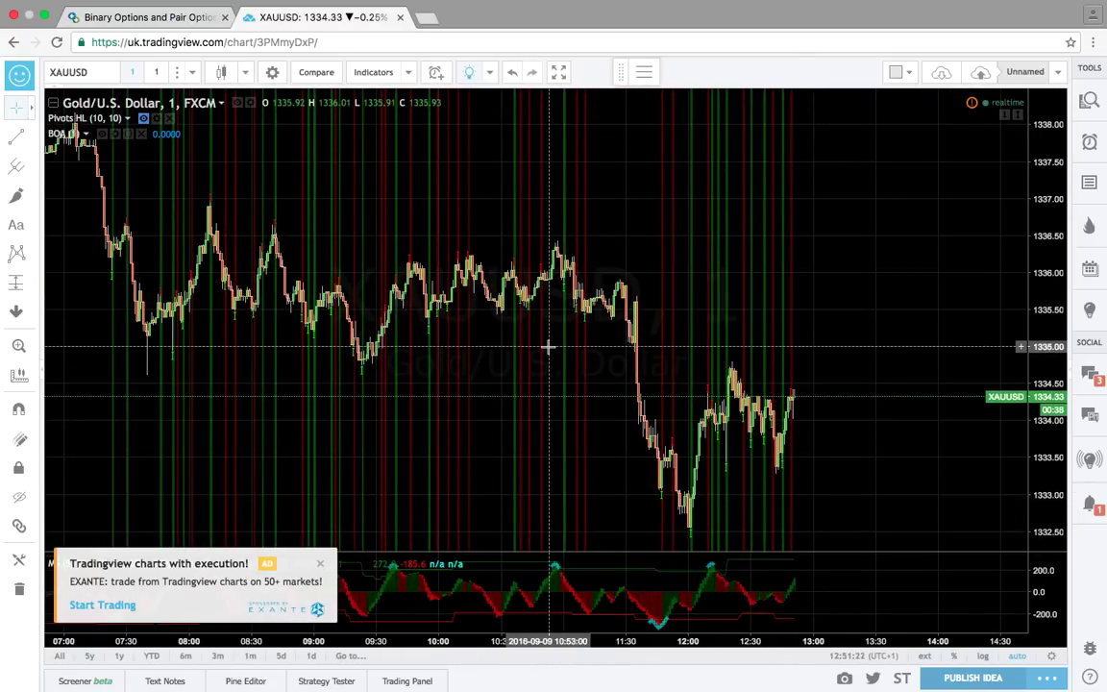
scroll(549, 346, up, 5)
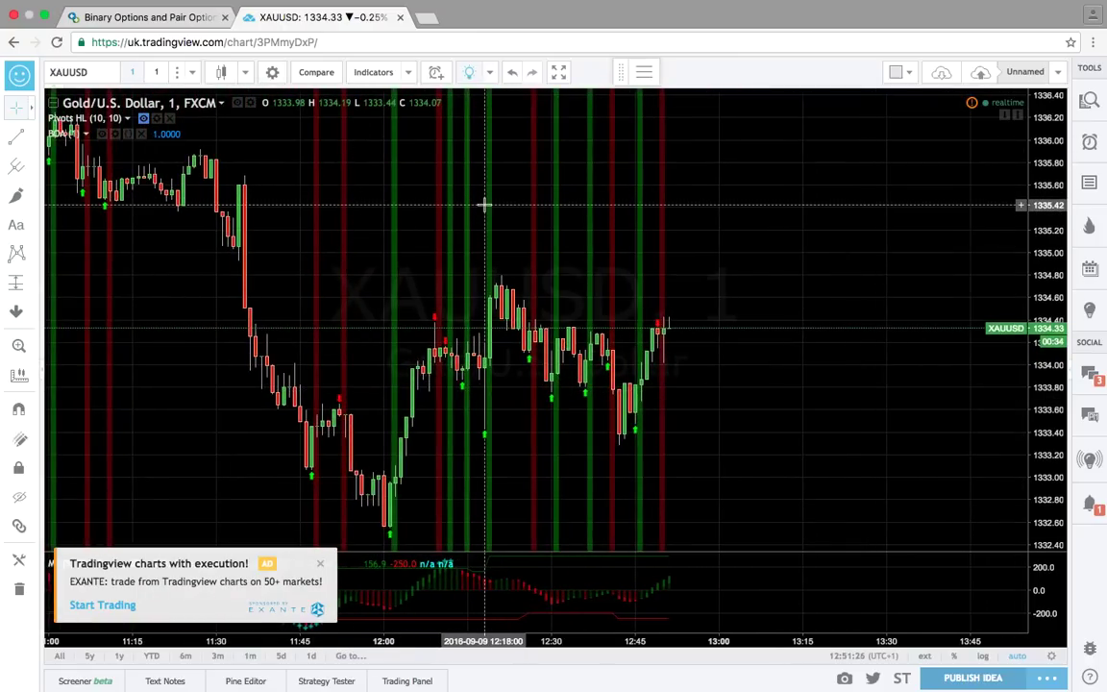
scroll(485, 205, up, 4)
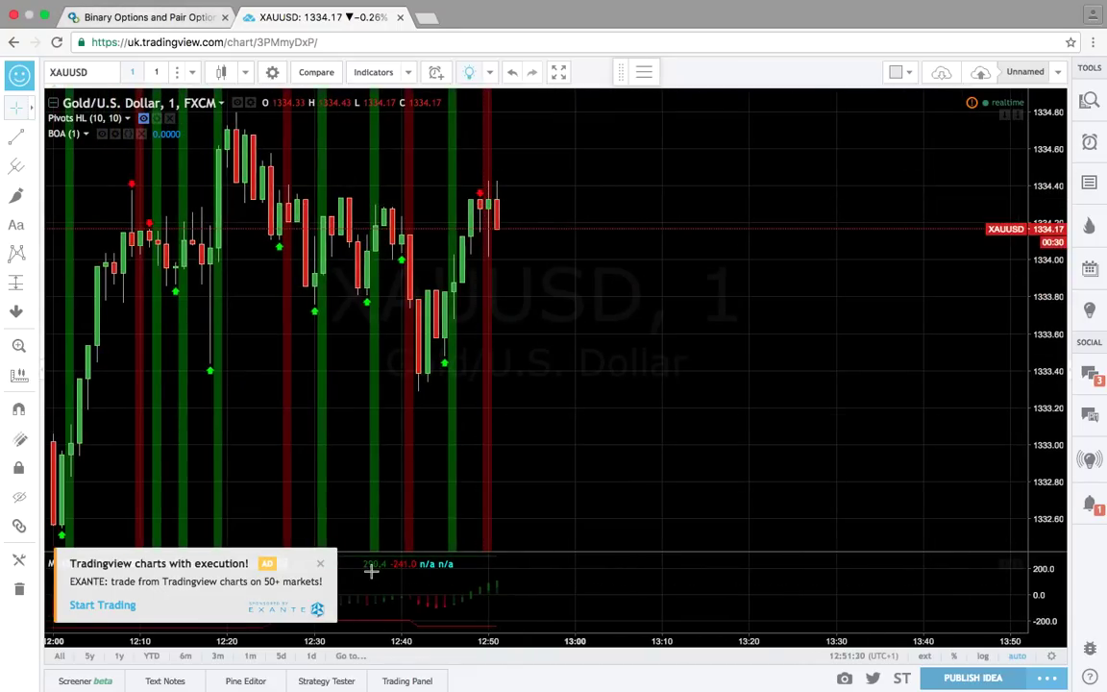
scroll(355, 287, down, 2)
Look through the StockPair positions list, then return to the XAUUSD chart in TradingView
click(161, 19)
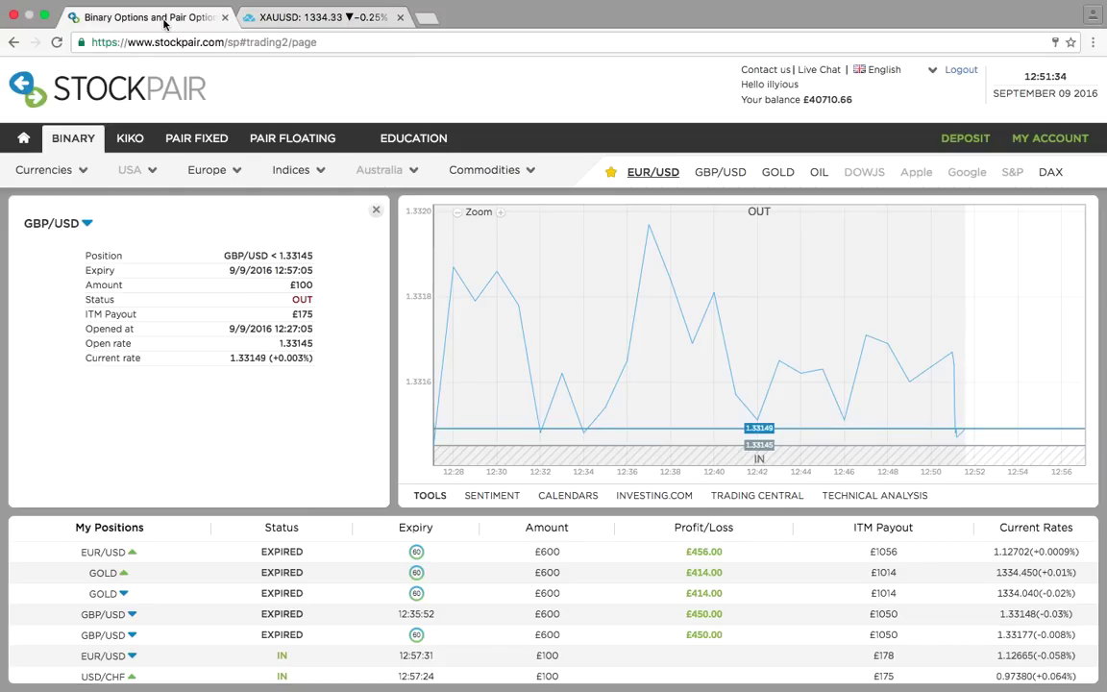
scroll(286, 577, down, 5)
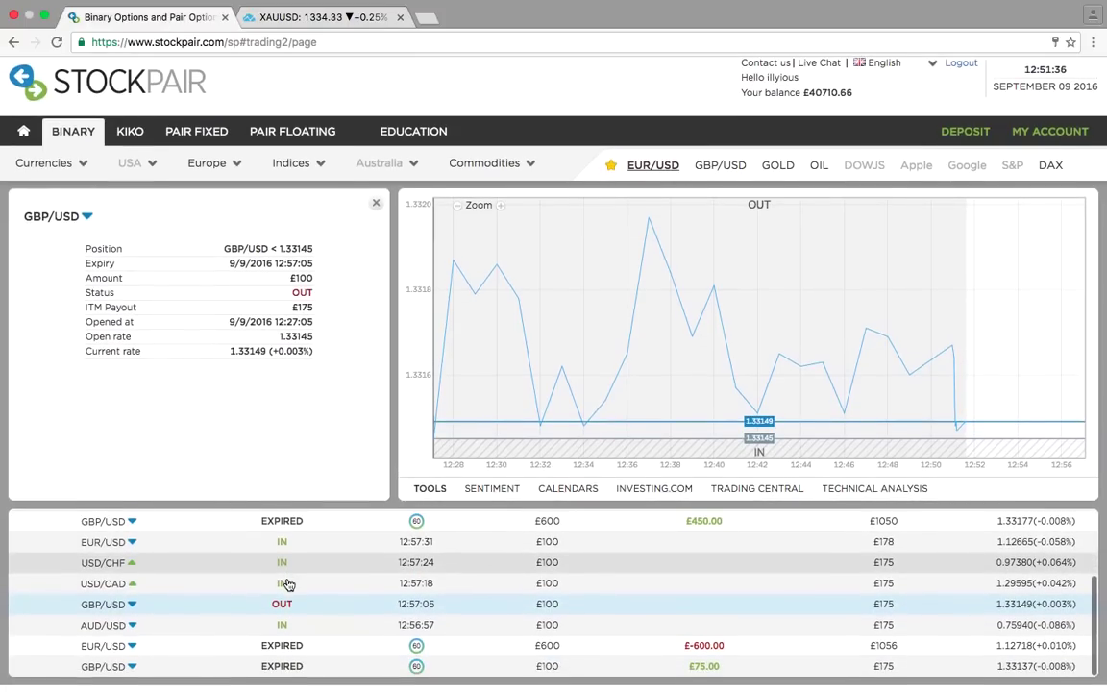
scroll(286, 584, up, 5)
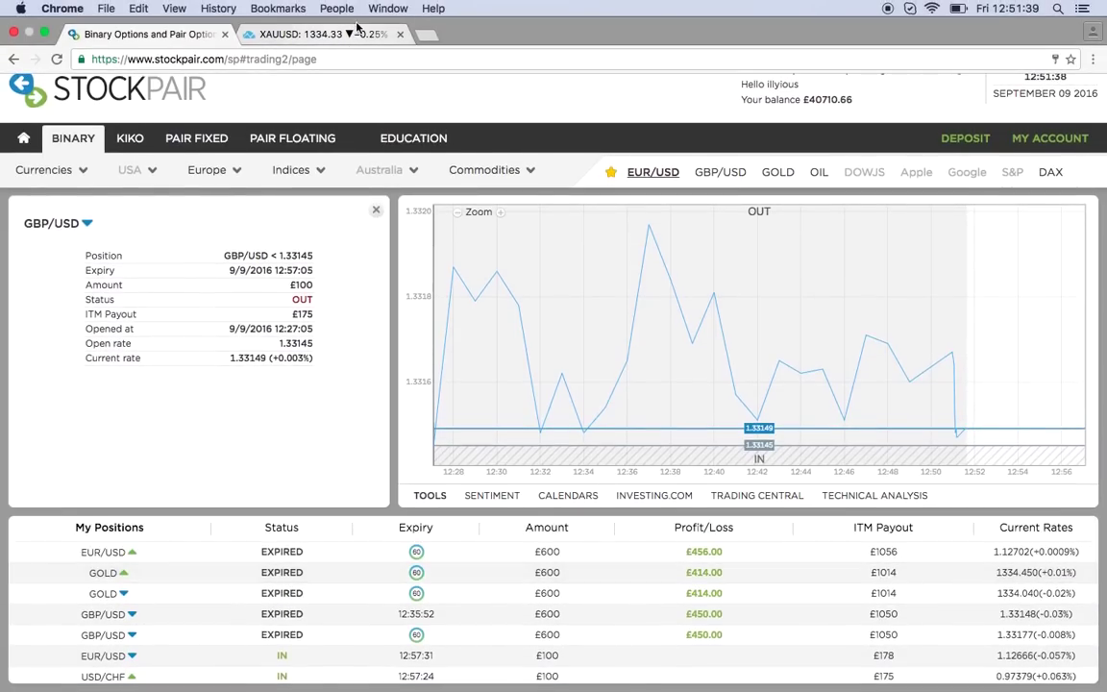
click(358, 35)
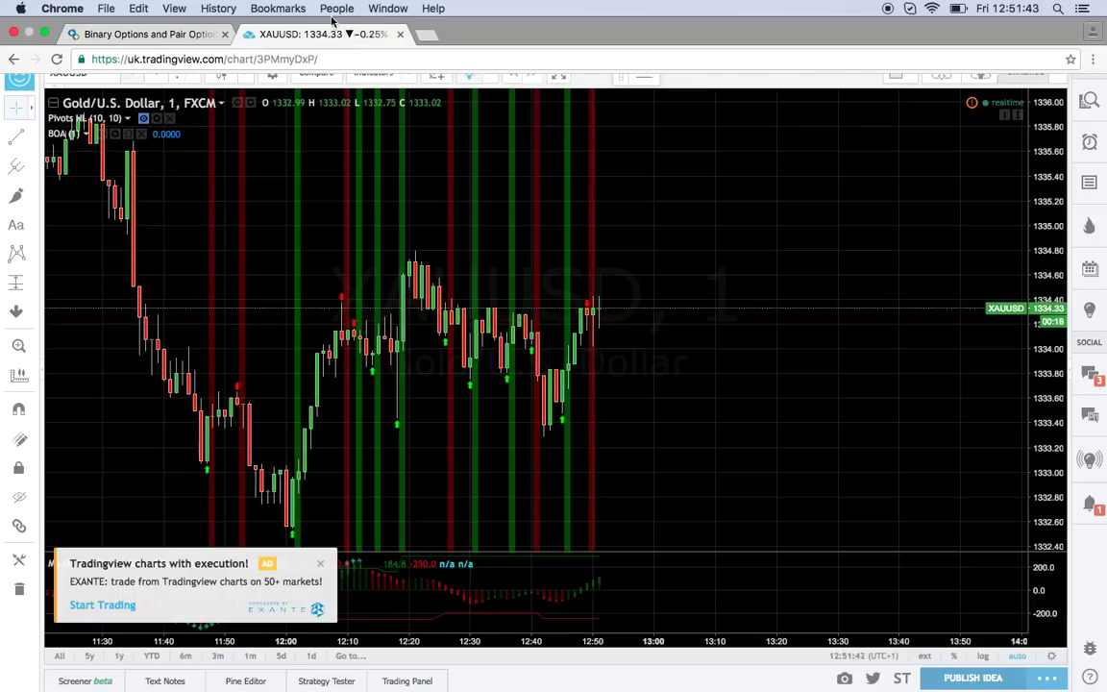
Switch to StockPair and view the details of the open £100 USD/CHF, AUD/USD and GBP/USD positions
click(147, 34)
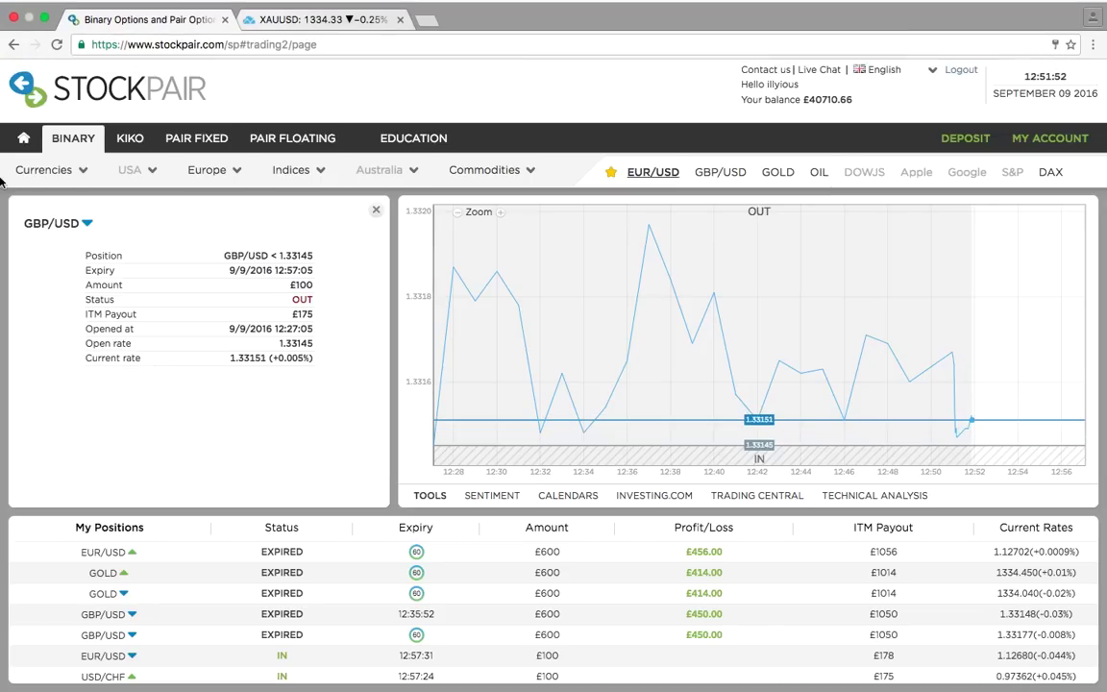
mouse_move(488, 172)
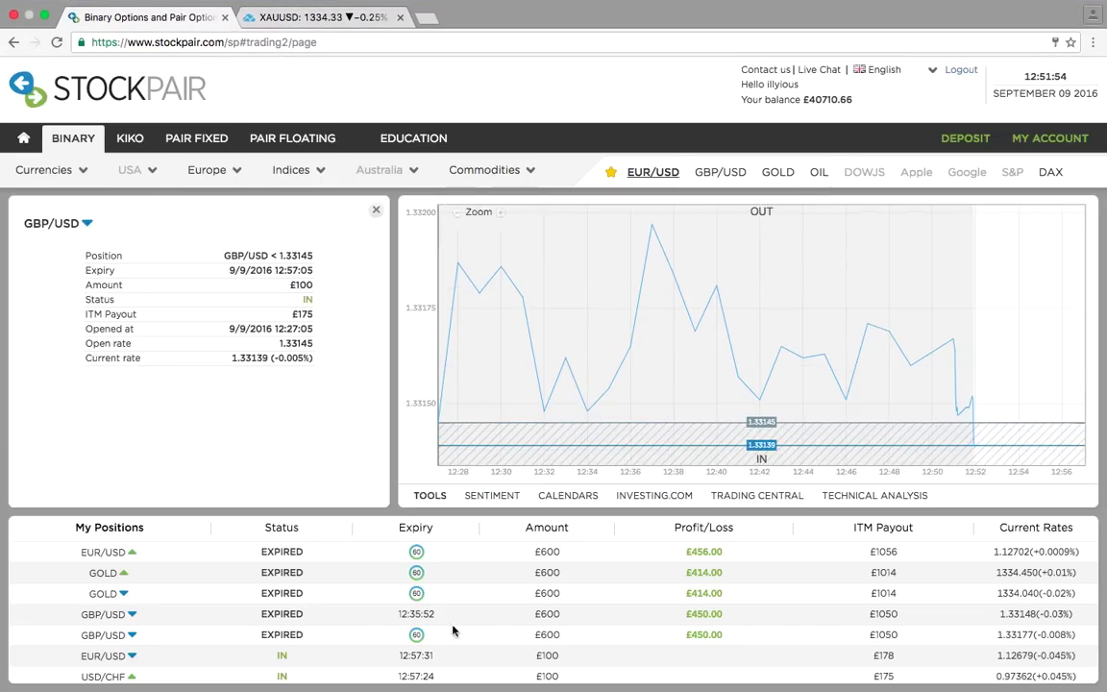
scroll(494, 659, down, 2)
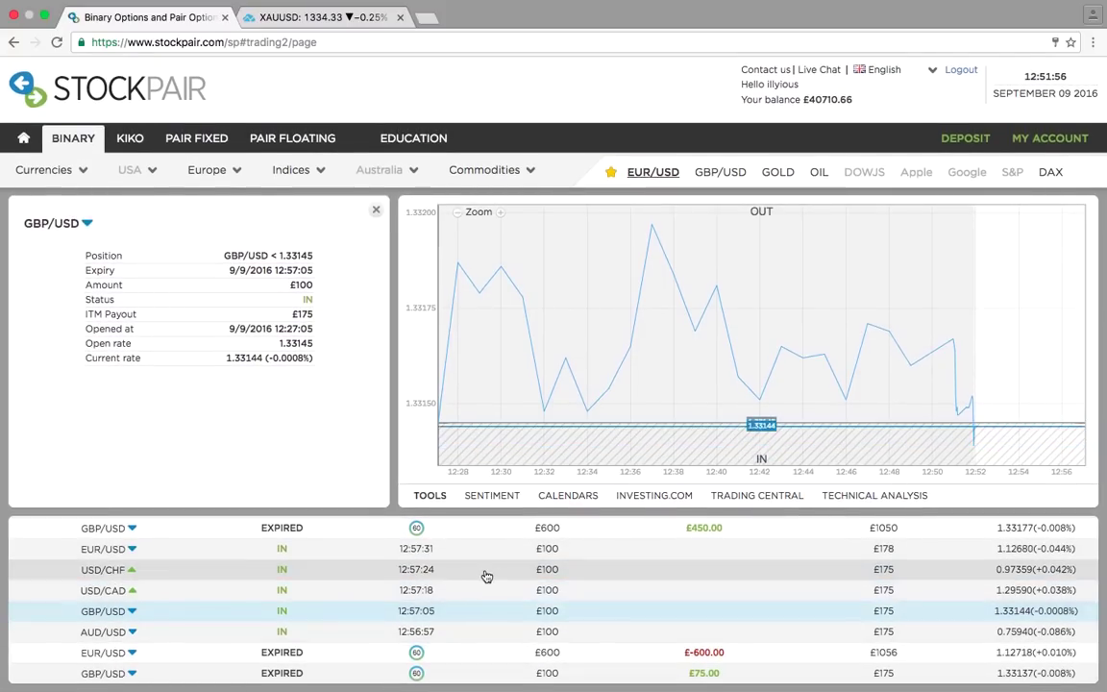
click(487, 568)
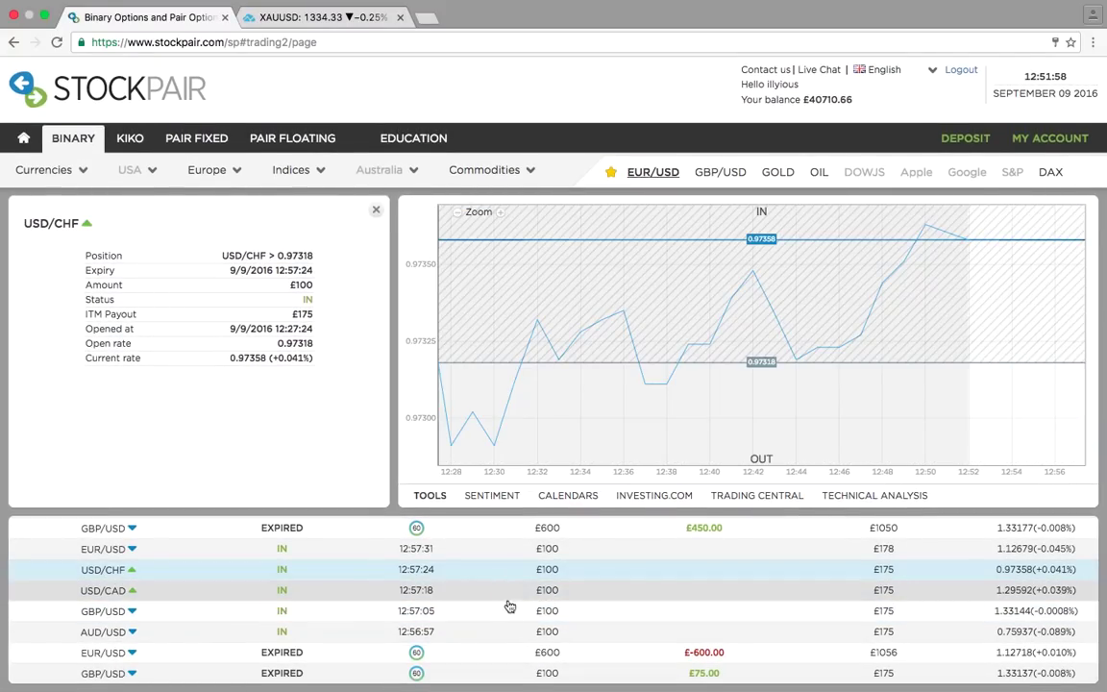
click(518, 630)
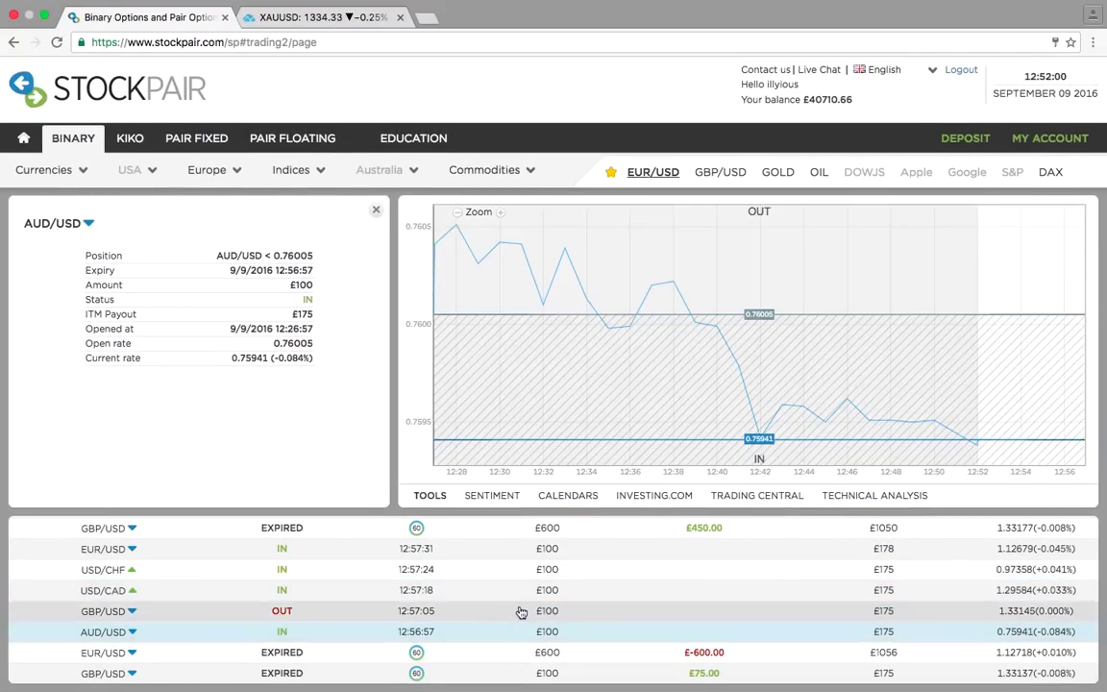
click(520, 612)
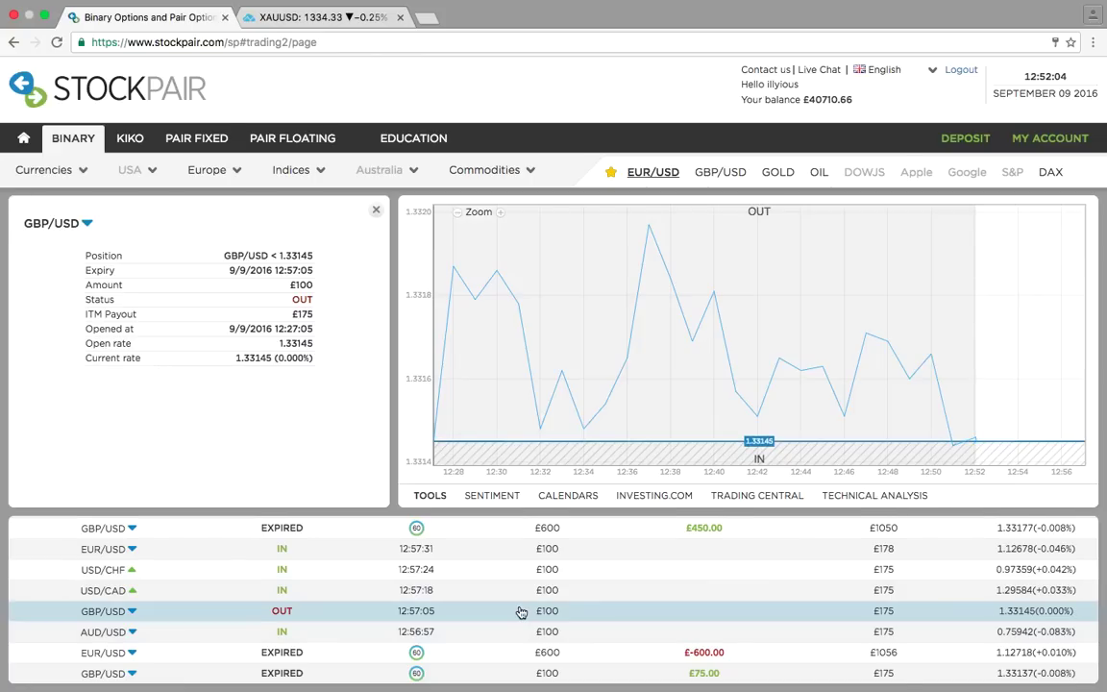
scroll(520, 613, up, 1)
Switch to TradingView and examine the BOA arrows around the XAUUSD drop and the latest candles
click(350, 17)
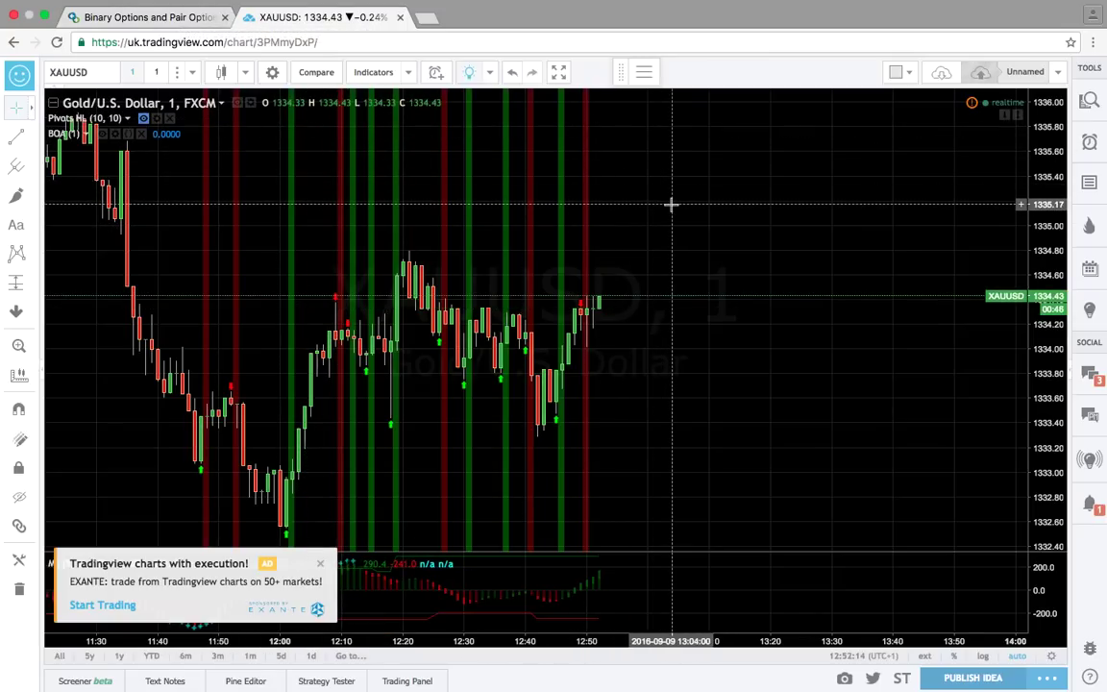
scroll(618, 402, down, 4)
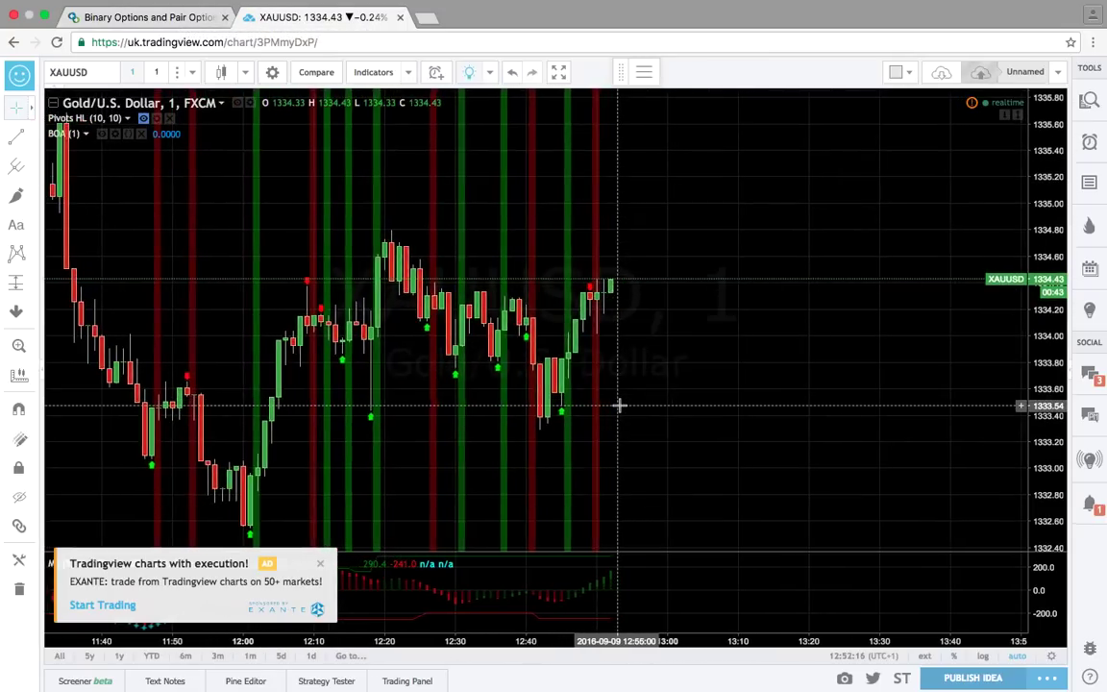
scroll(598, 392, up, 1)
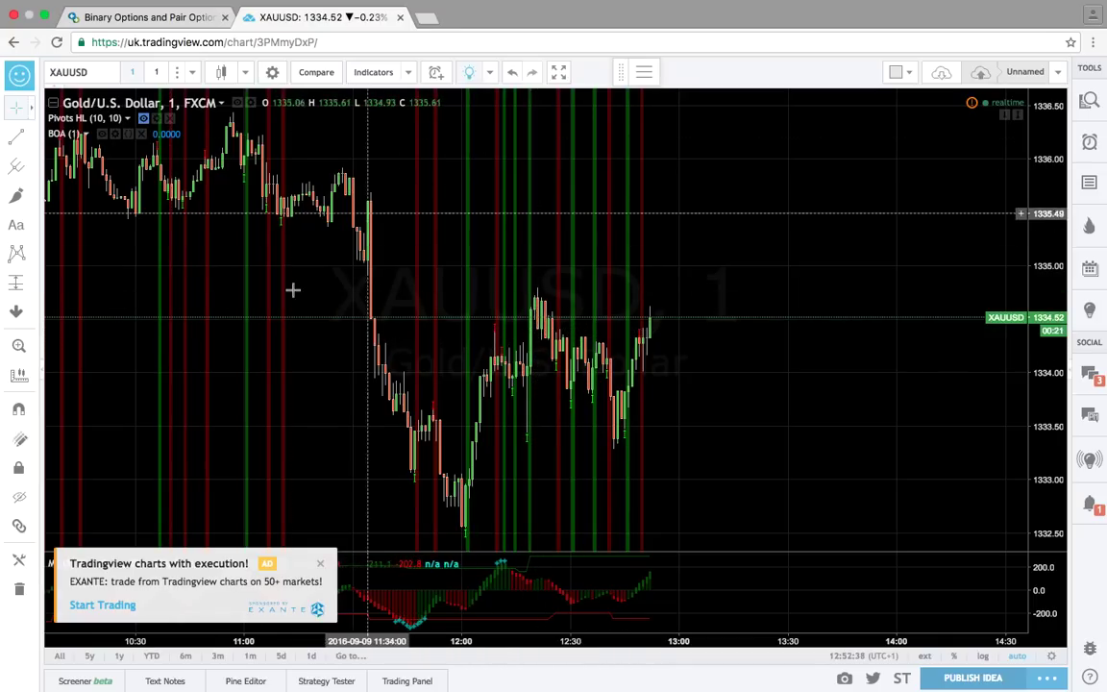
scroll(577, 432, up, 5)
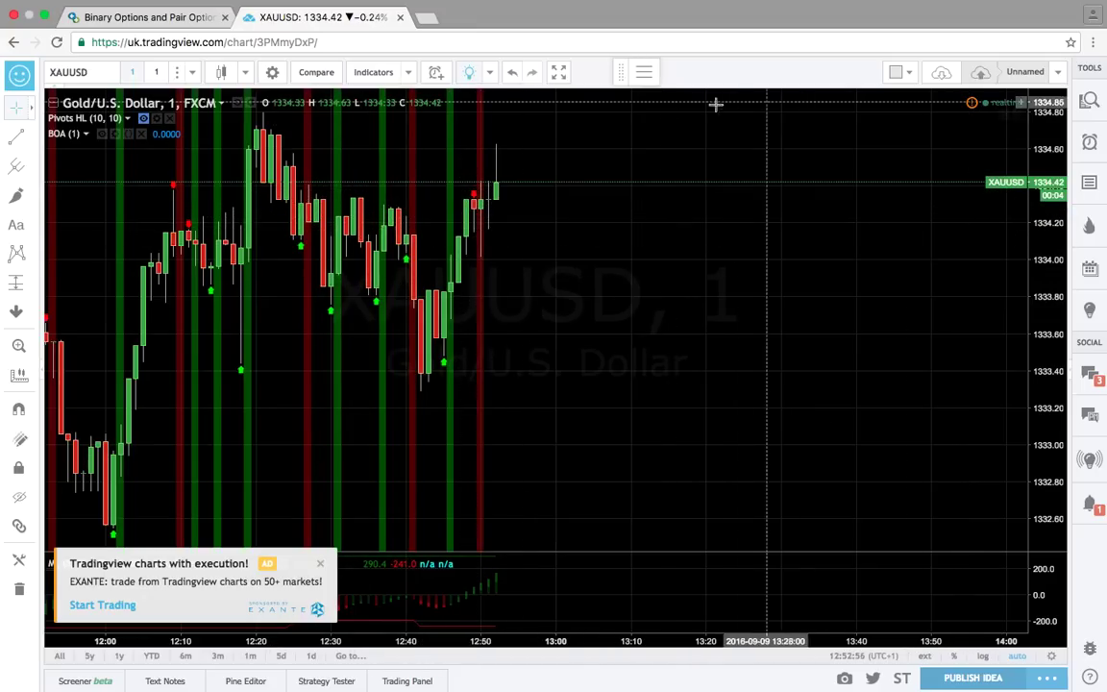
Switch to StockPair and prepare a 60-second GBP/USD trade with the down direction
click(171, 17)
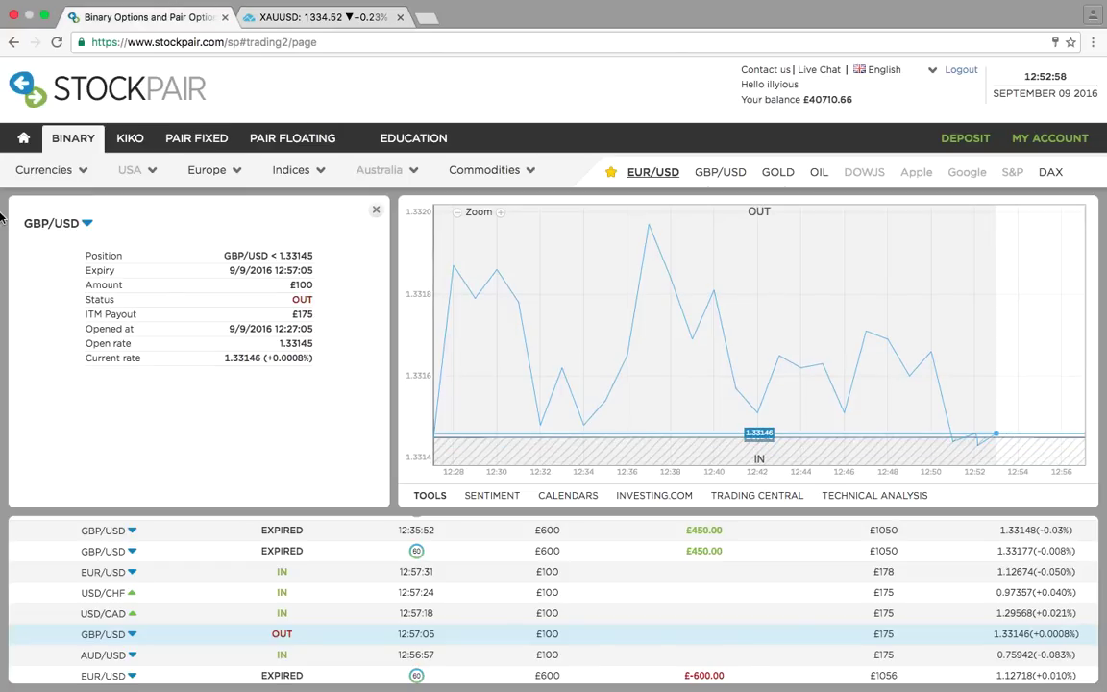
click(58, 169)
click(39, 217)
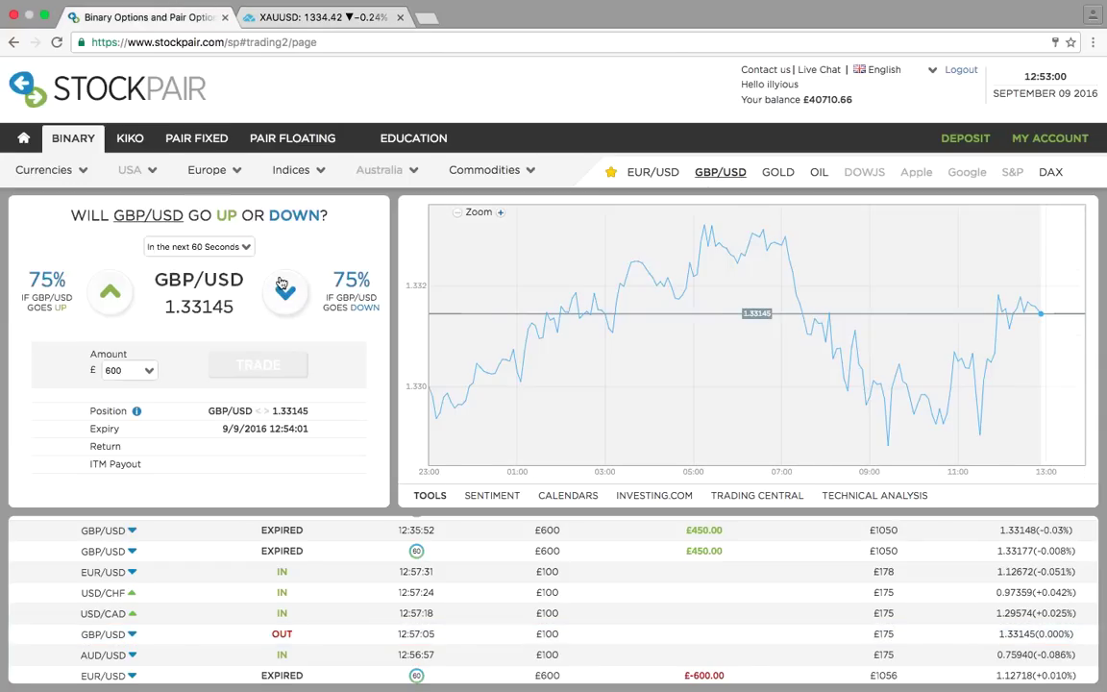
click(283, 289)
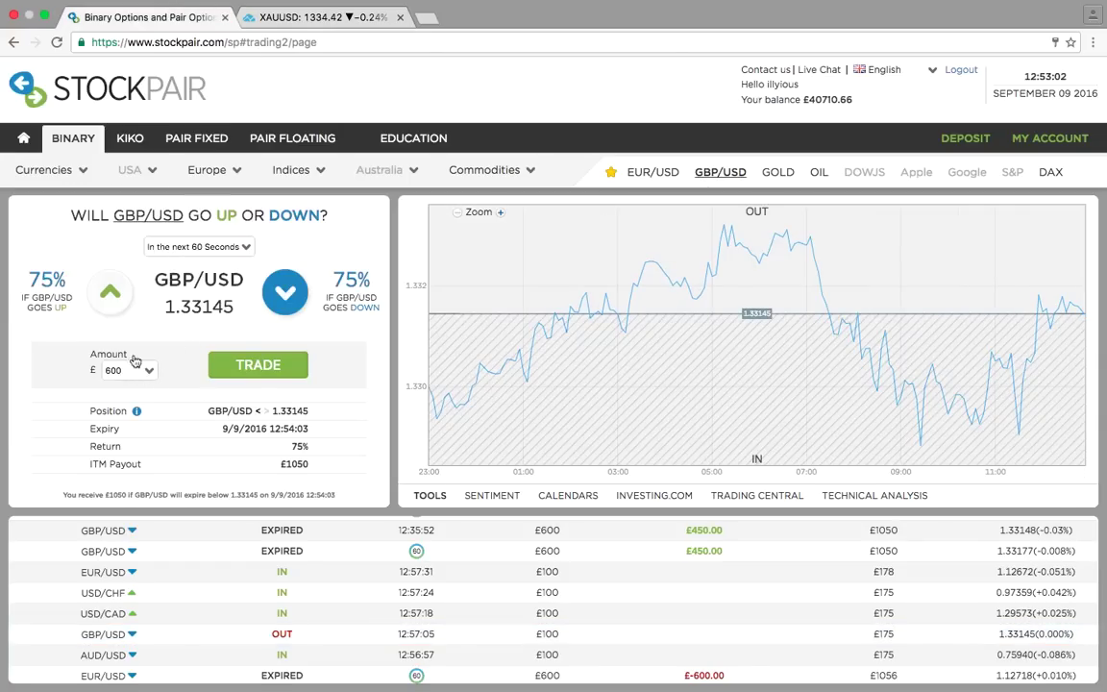
Glance at the XAUUSD chart in TradingView, then submit the £600 GBP/USD down trade in StockPair and cancel it
click(313, 17)
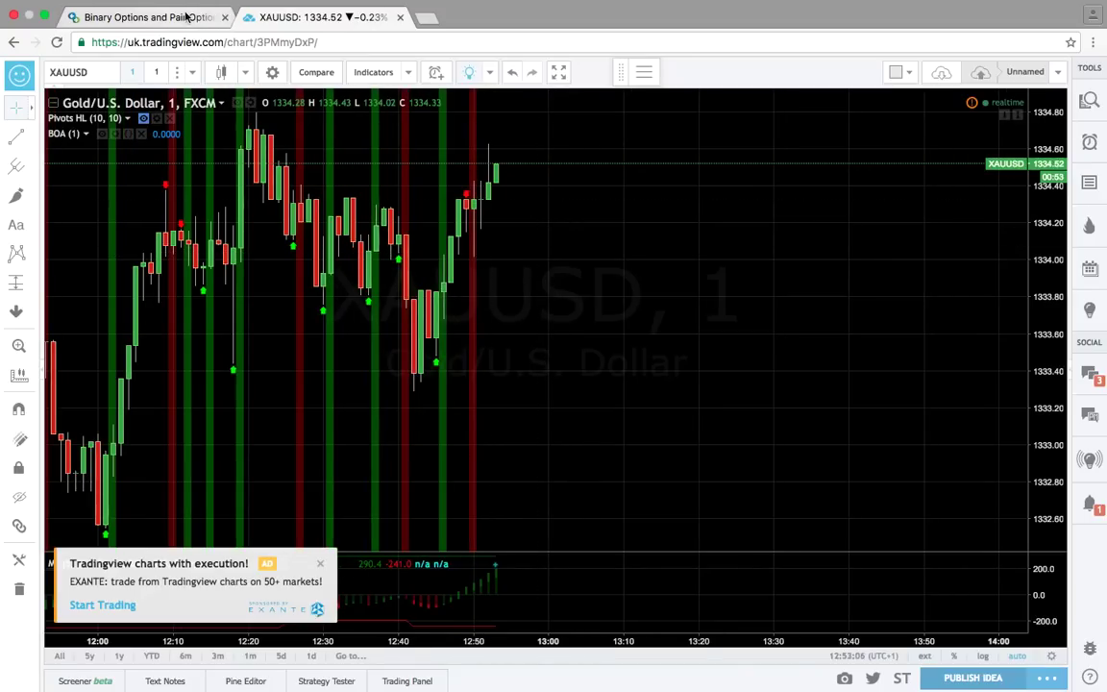
click(182, 16)
click(233, 366)
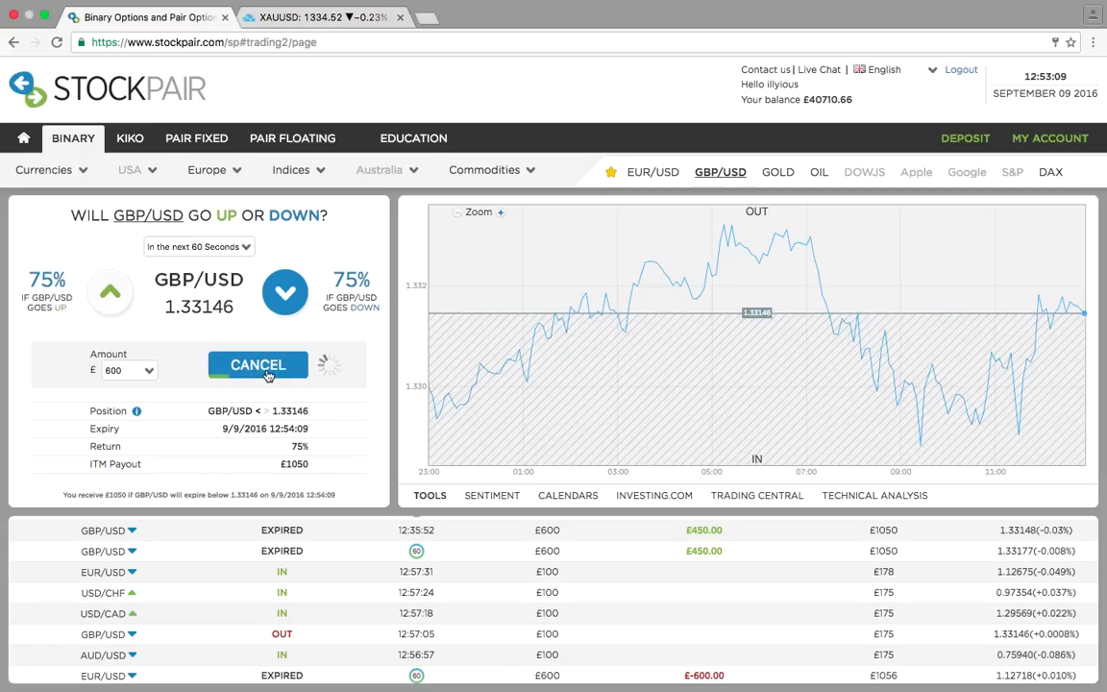
click(269, 375)
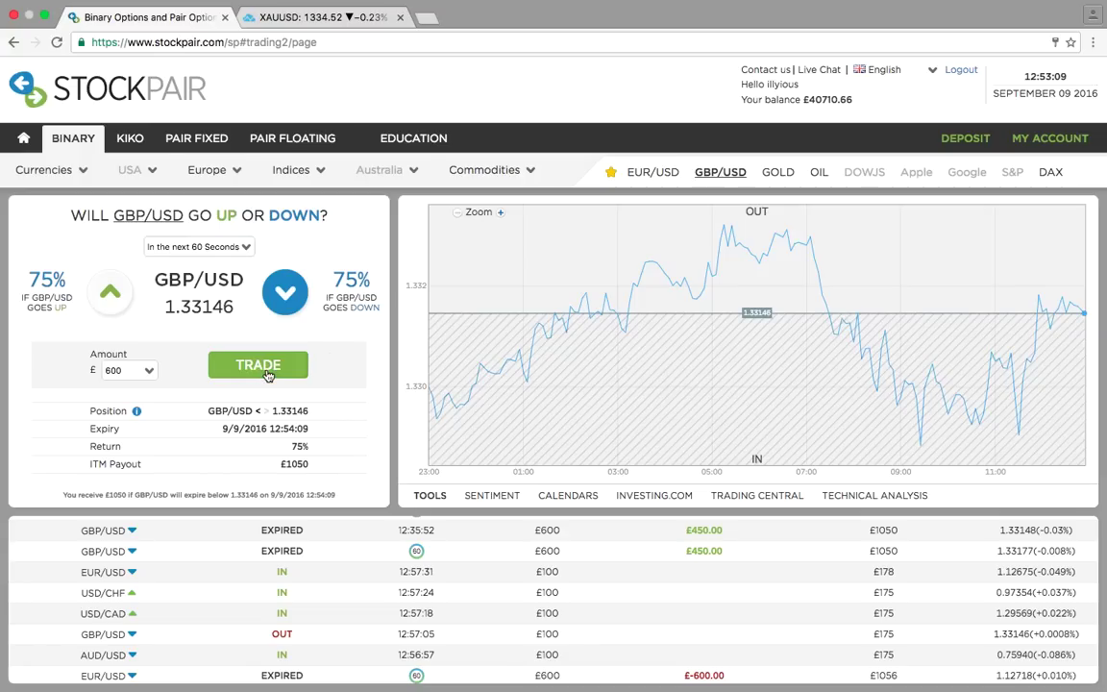
Switch to TradingView and add a horizontal line at 1334.79 to the XAUUSD chart, at the recent high
click(323, 18)
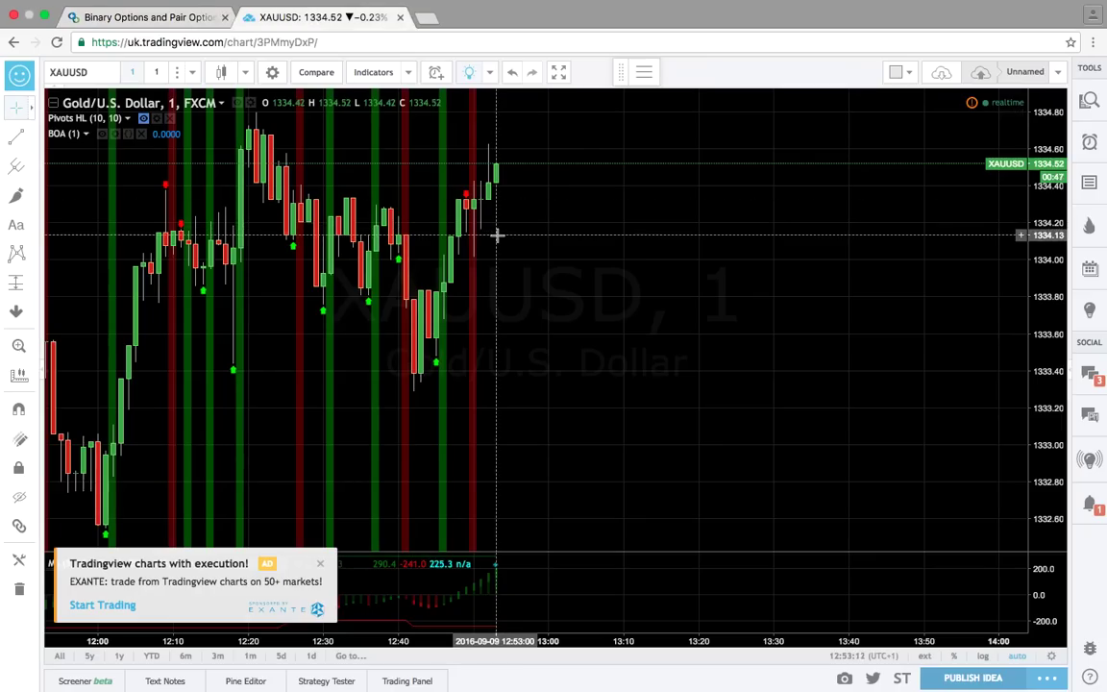
scroll(496, 235, down, 3)
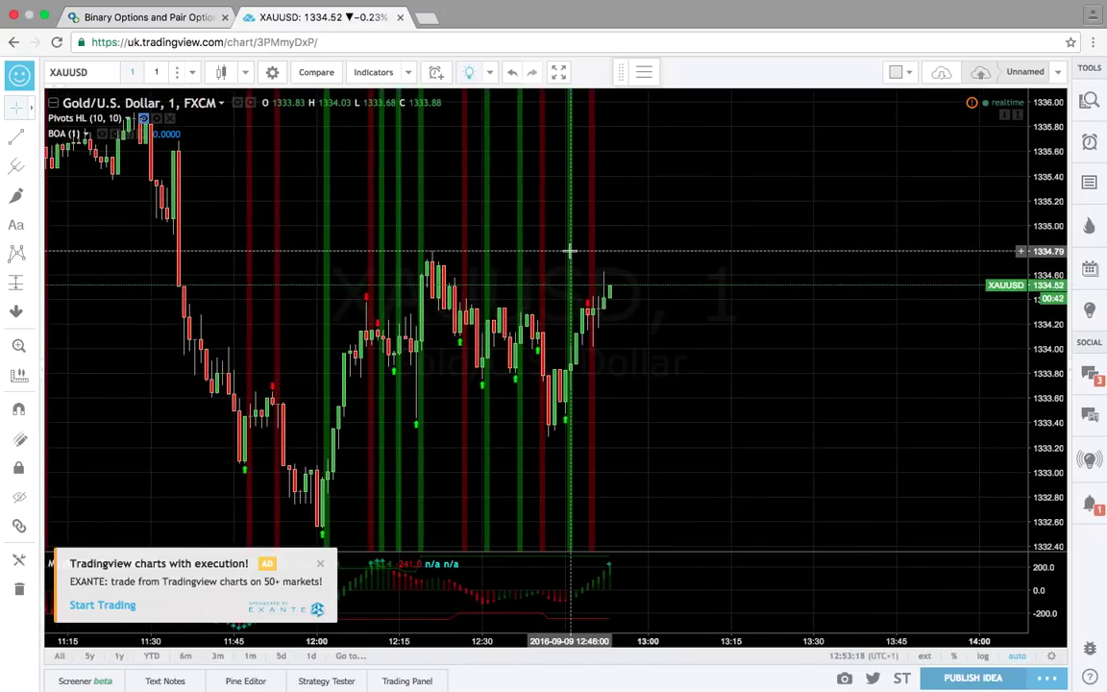
key(alt+h)
scroll(433, 338, down, 5)
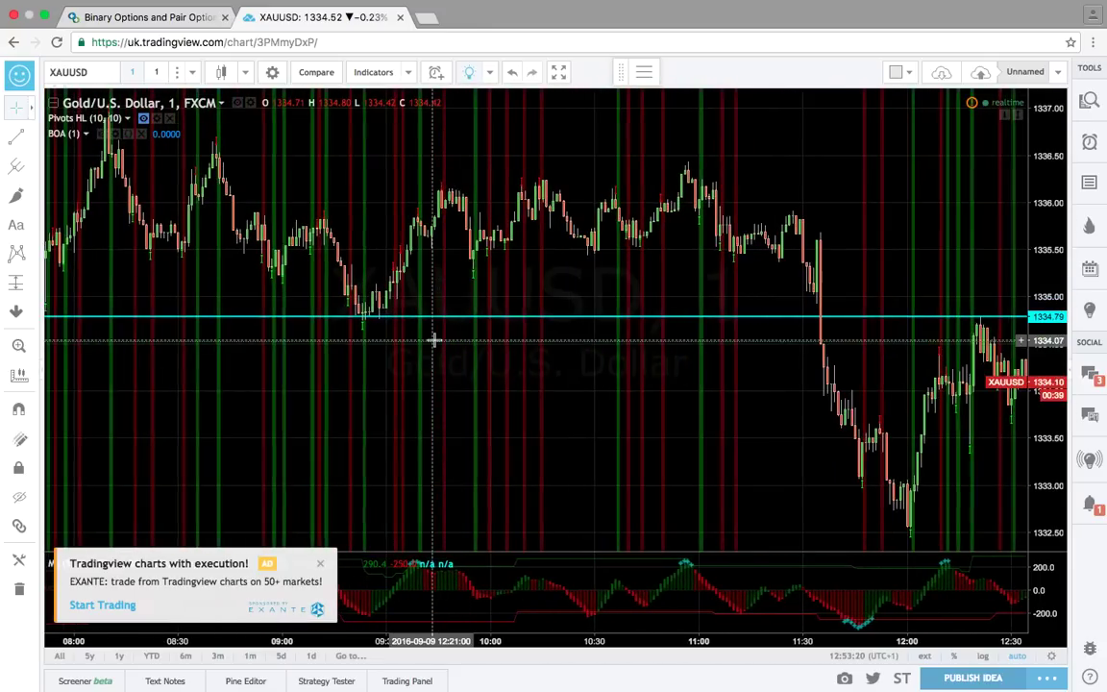
click(850, 318)
scroll(850, 321, up, 4)
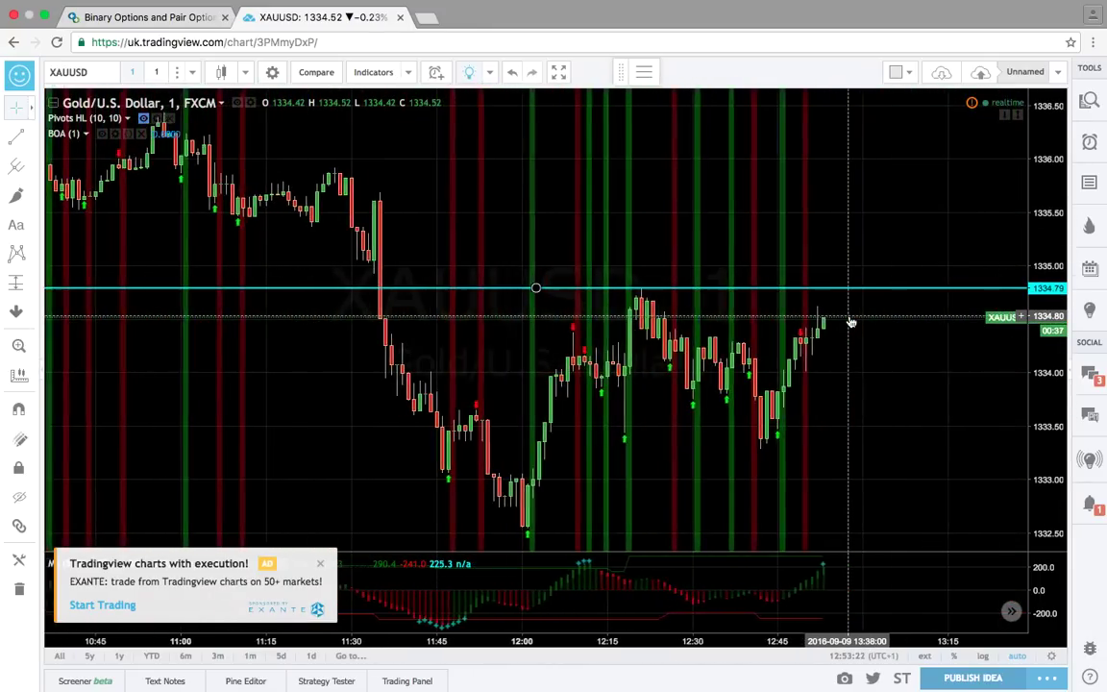
Examine the earlier XAUUSD price history around the 1334.79 line, then the latest candles below it
scroll(644, 293, left, 3)
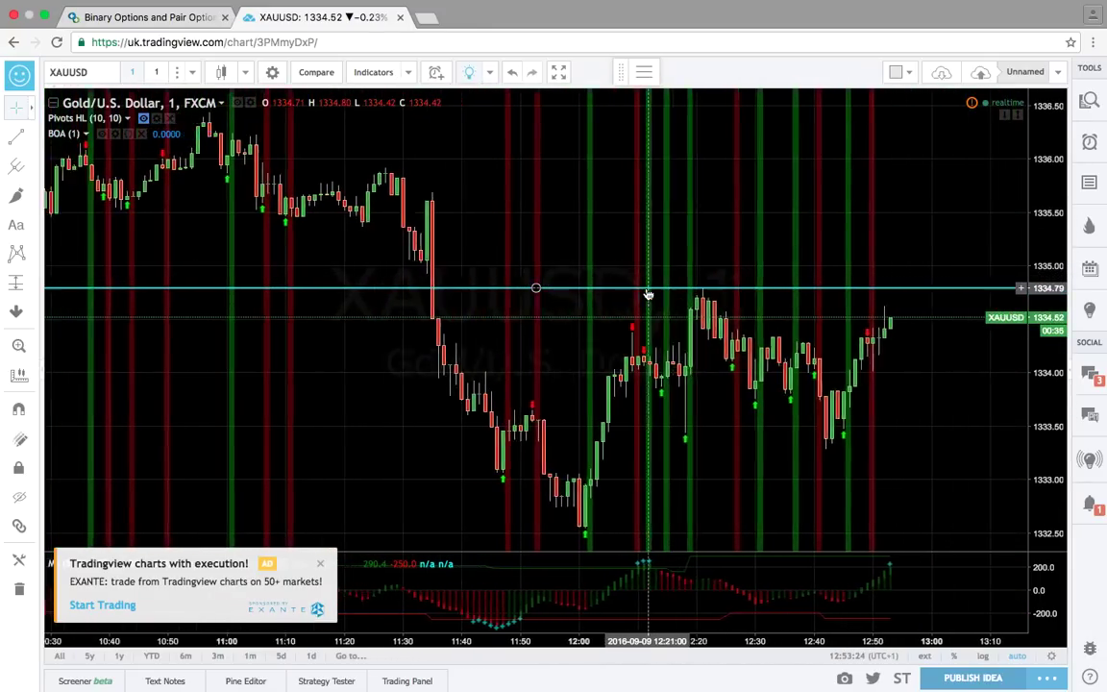
scroll(648, 293, left, 10)
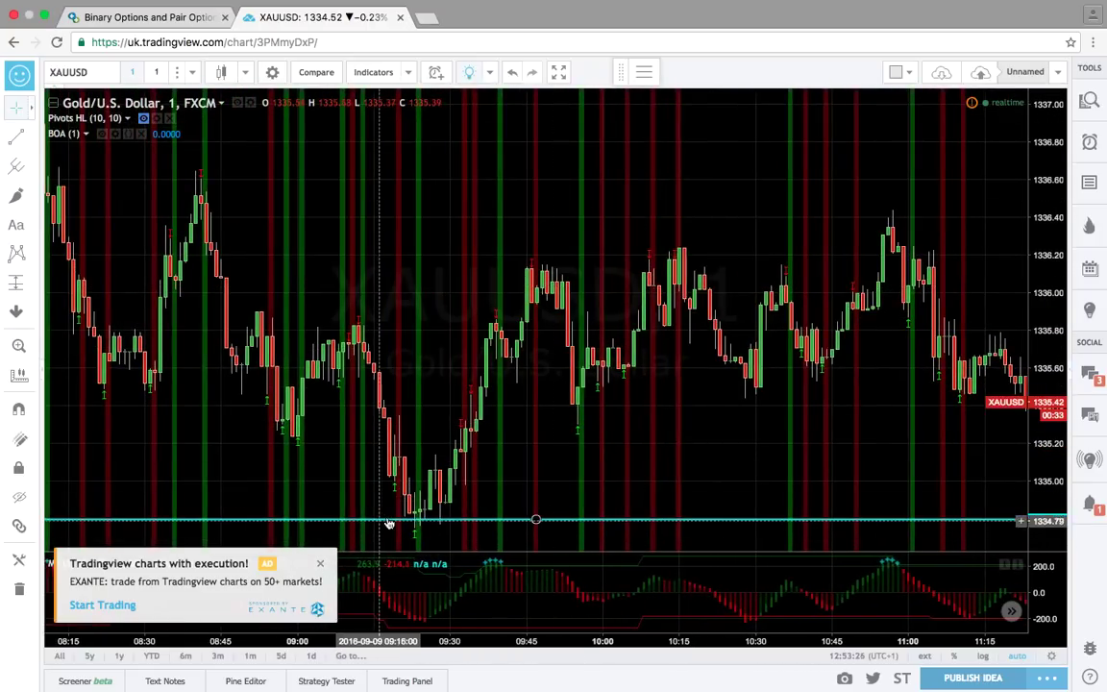
scroll(389, 524, left, 15)
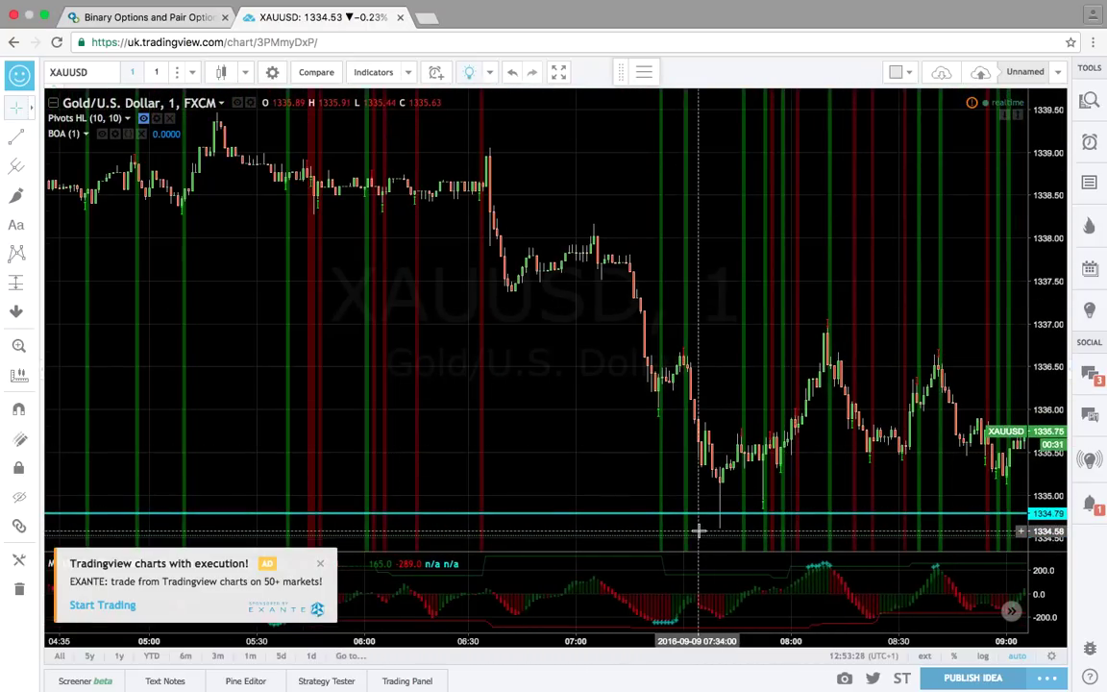
scroll(699, 529, left, 15)
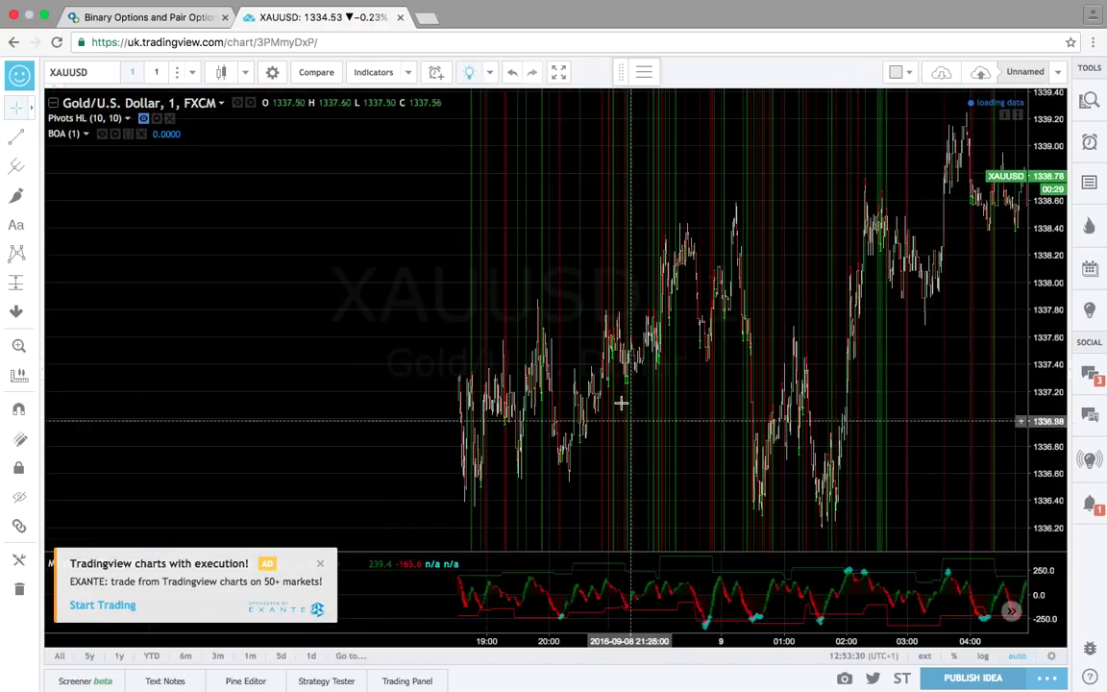
scroll(621, 403, right, 15)
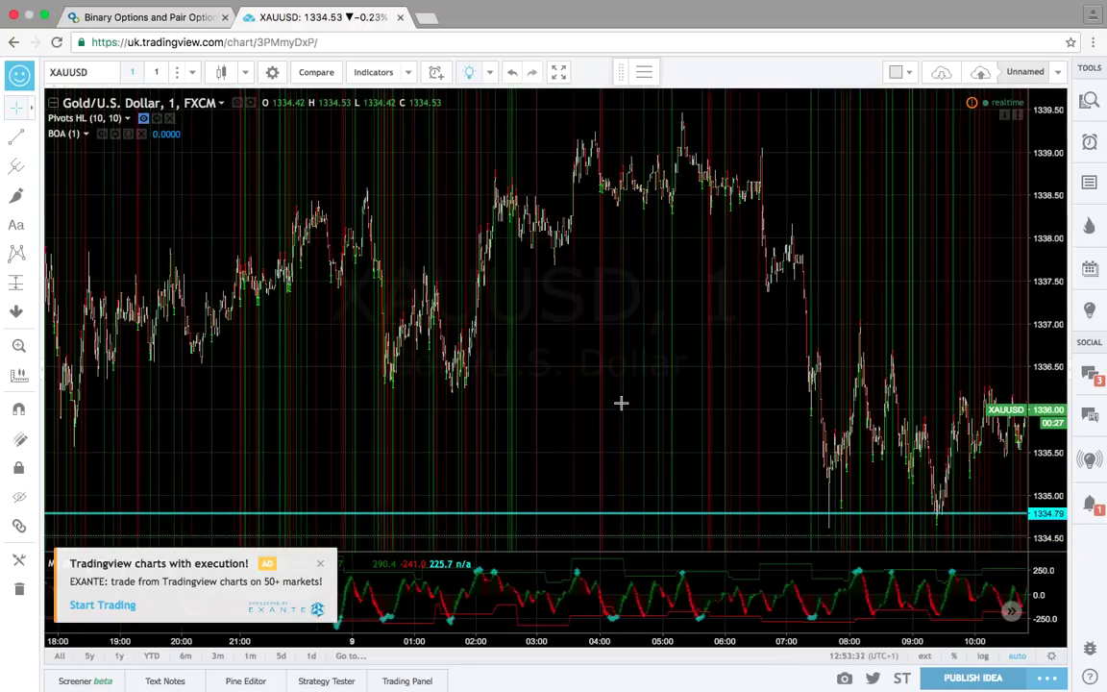
scroll(620, 404, right, 15)
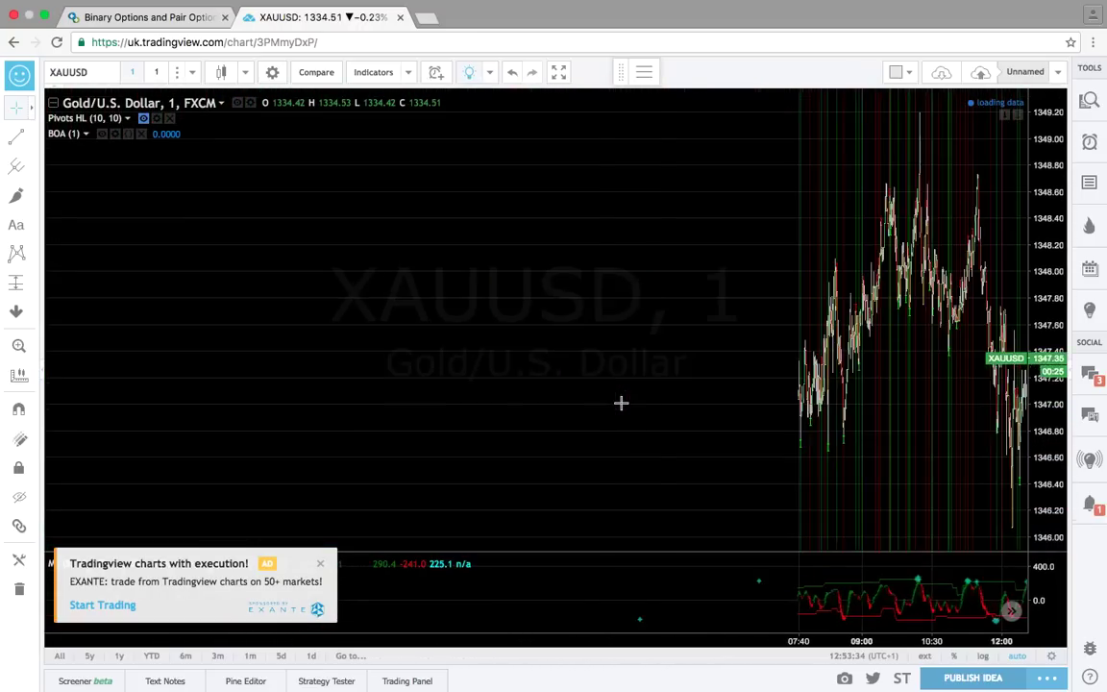
scroll(621, 404, right, 15)
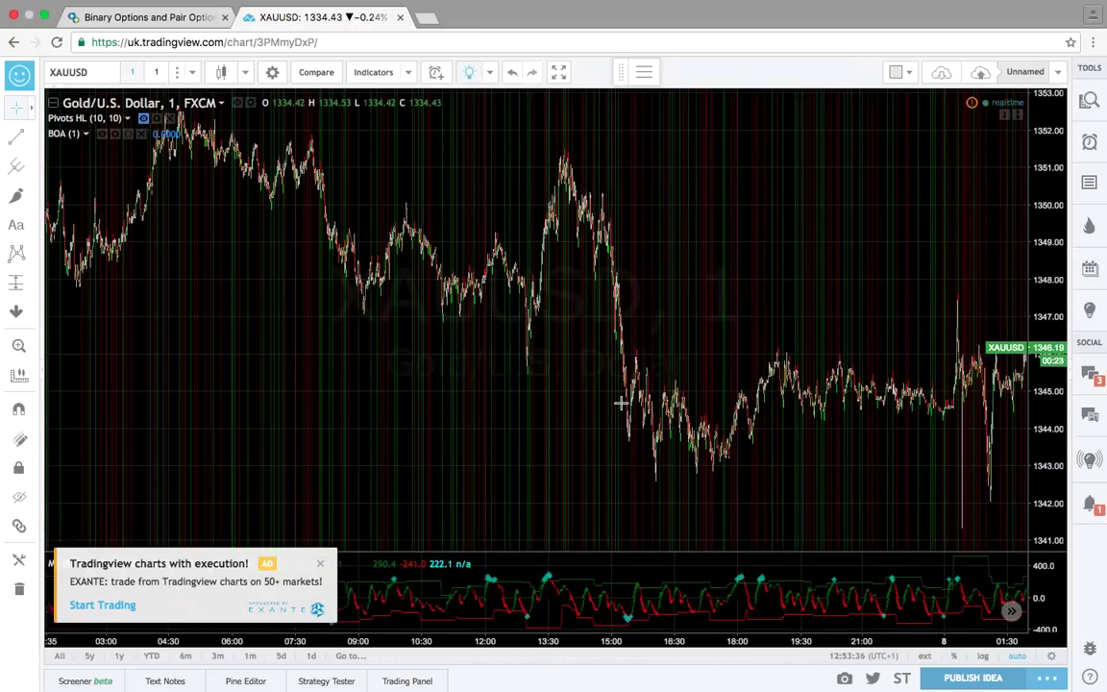
scroll(620, 404, right, 15)
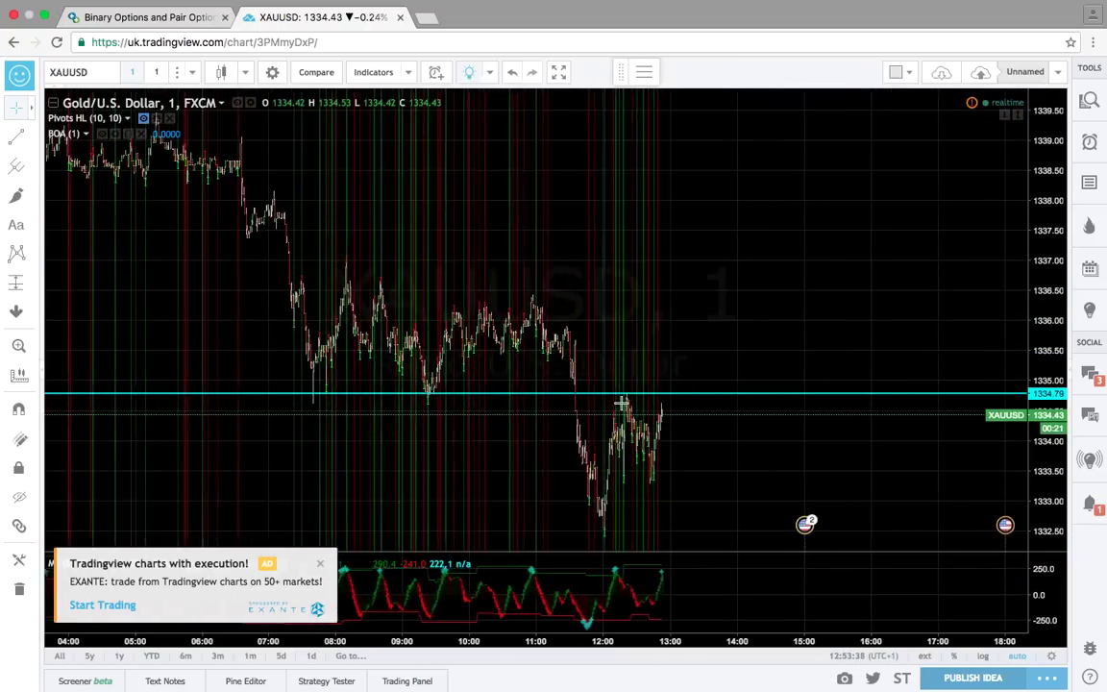
scroll(620, 403, up, 10)
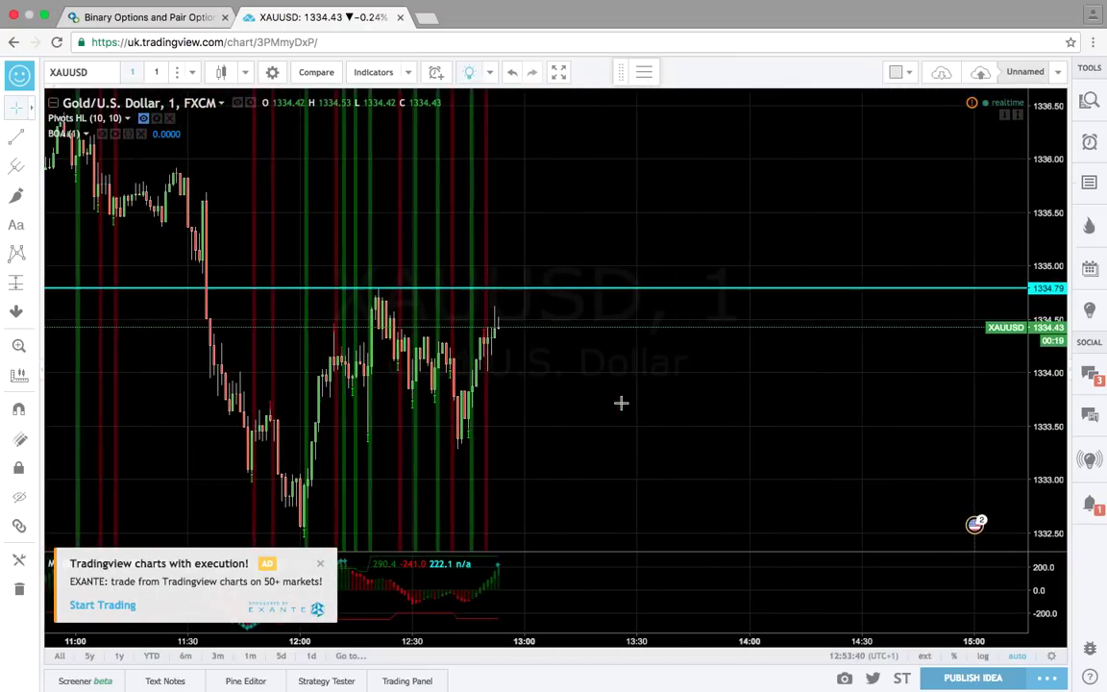
scroll(539, 314, up, 5)
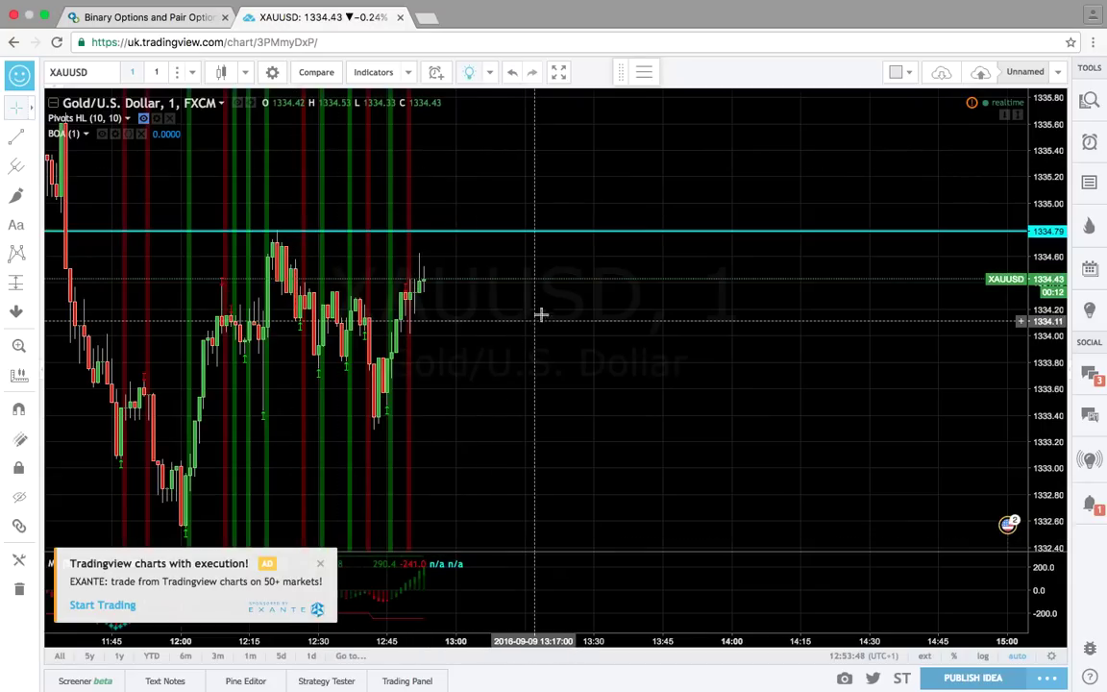
Compare the GBP/USD trade setup in StockPair with the latest XAUUSD candles and BOA arrows in TradingView
click(141, 19)
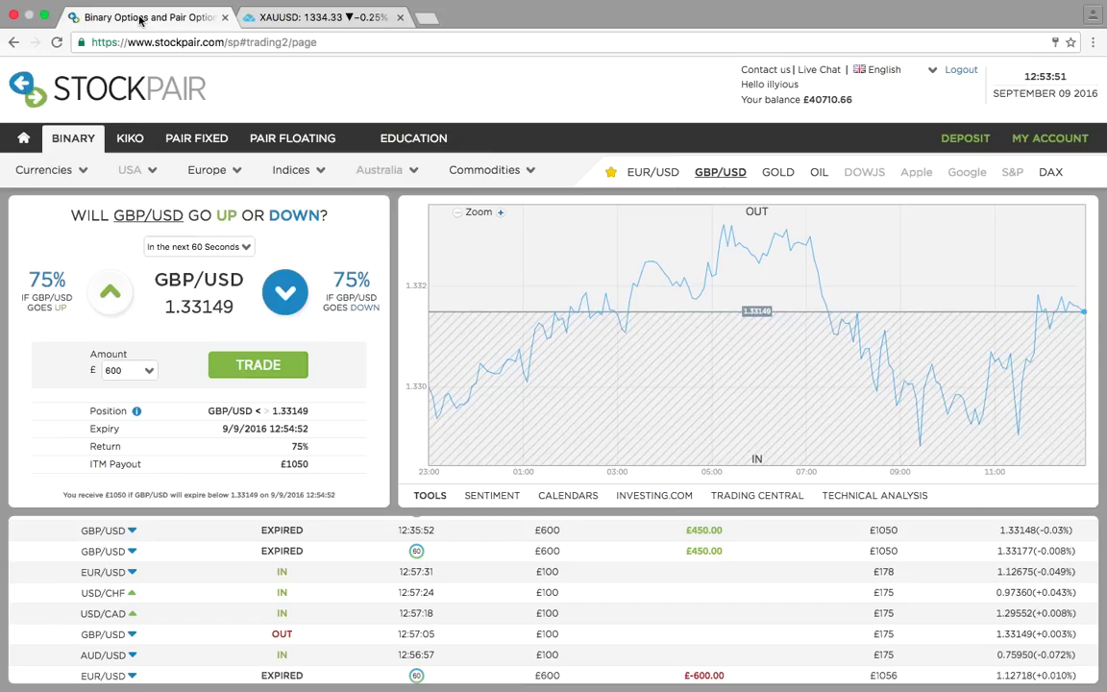
click(356, 26)
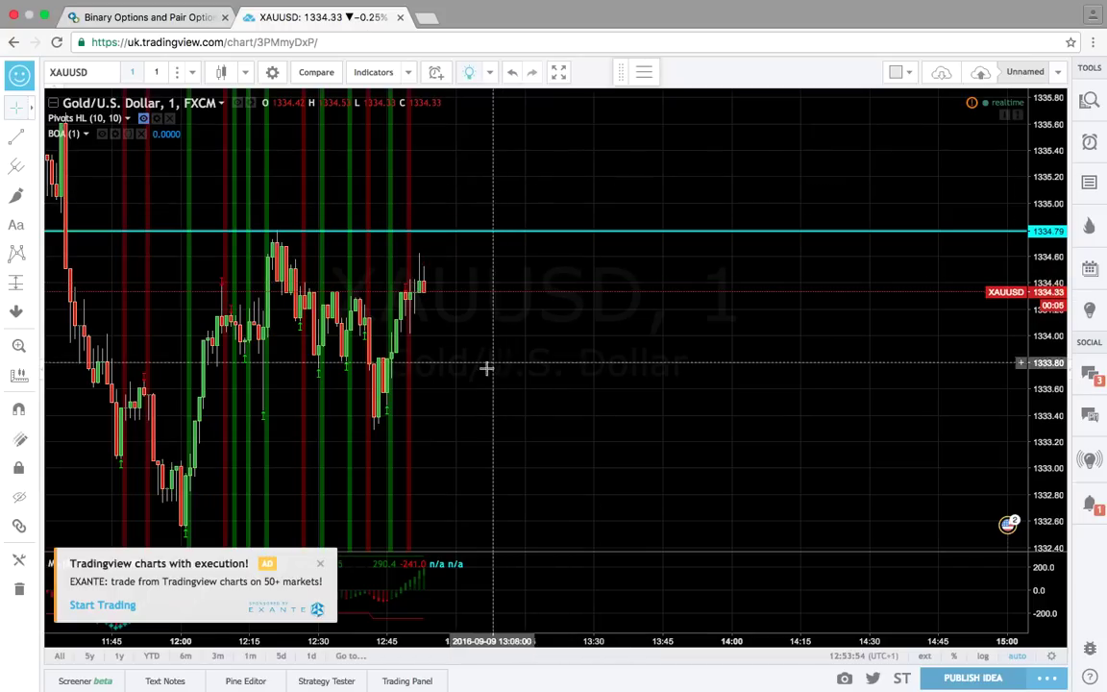
scroll(413, 301, up, 3)
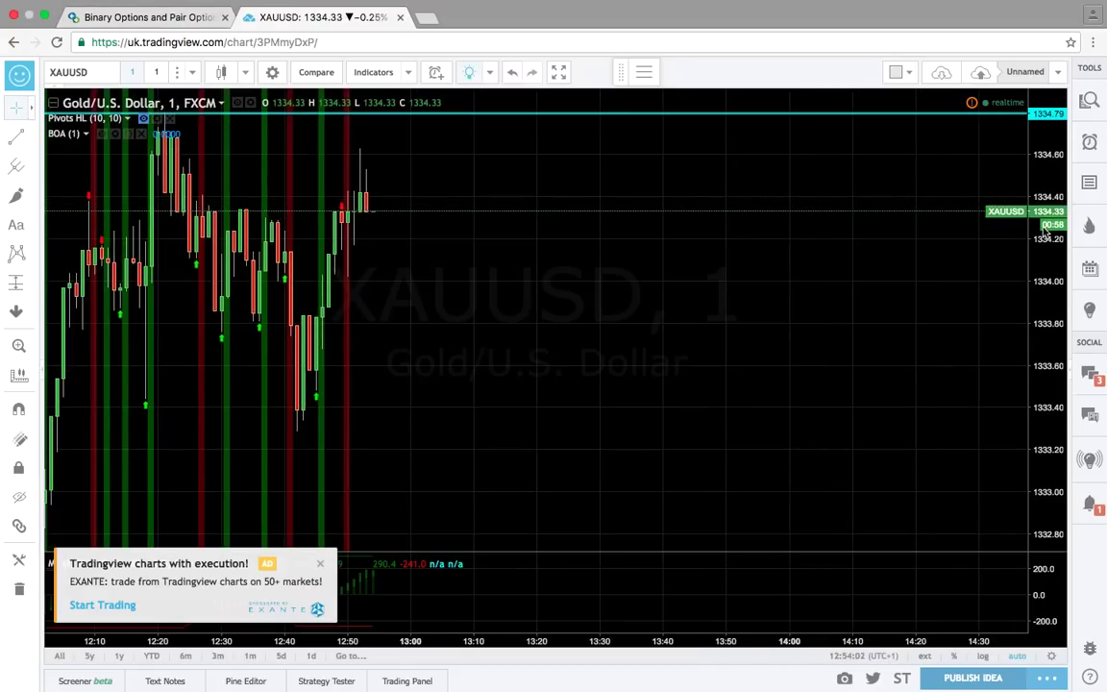
mouse_move(780, 5)
mouse_move(993, 5)
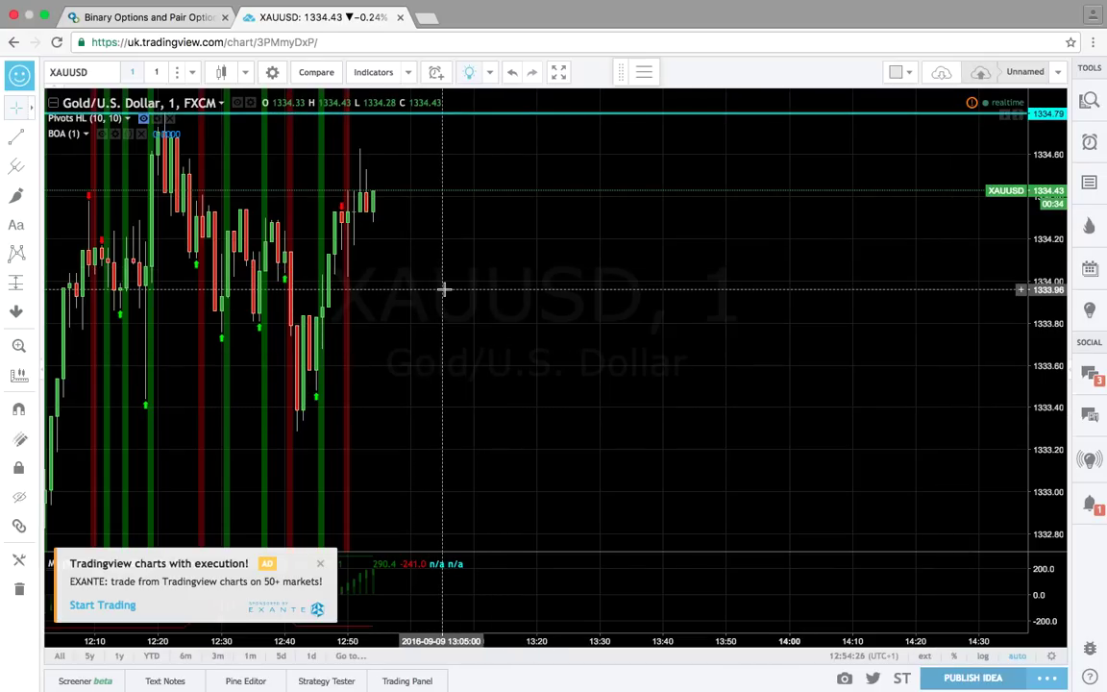
click(193, 27)
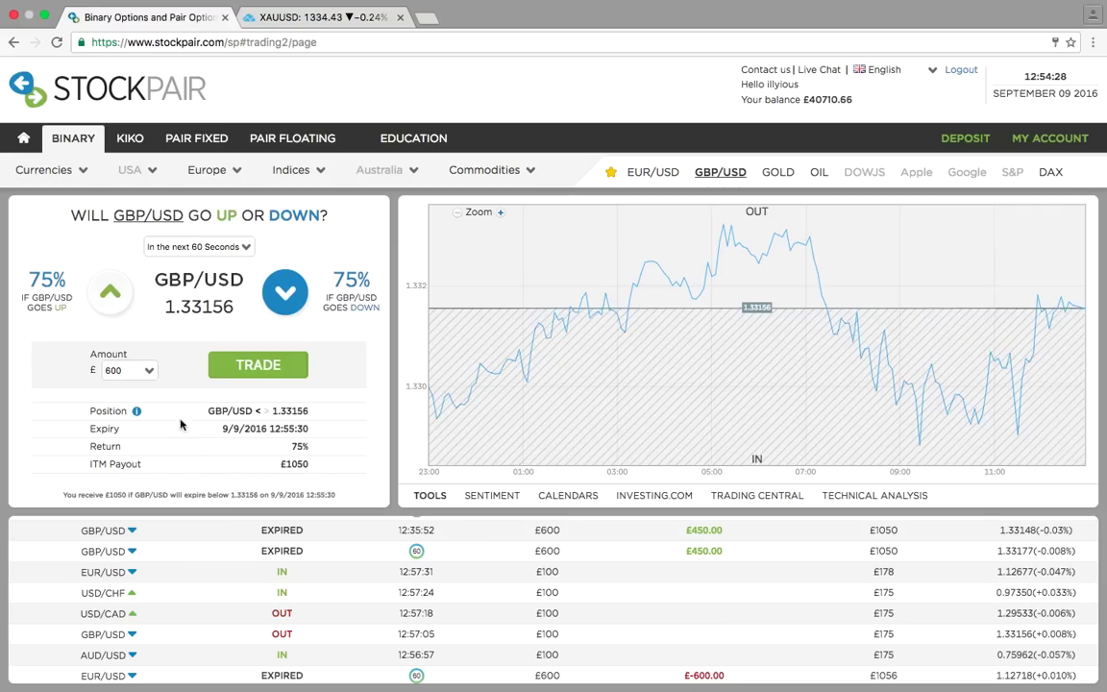
click(372, 21)
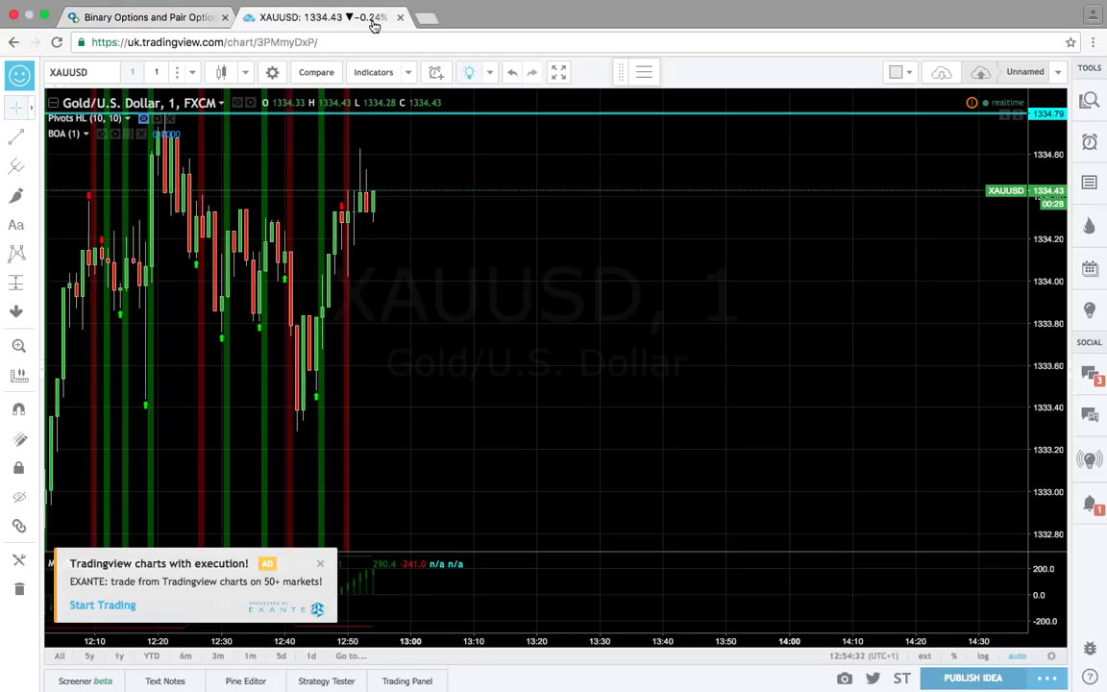
Switch to StockPair and view the details of the expired 60-second EUR/USD, GOLD and GBP/USD positions
click(192, 22)
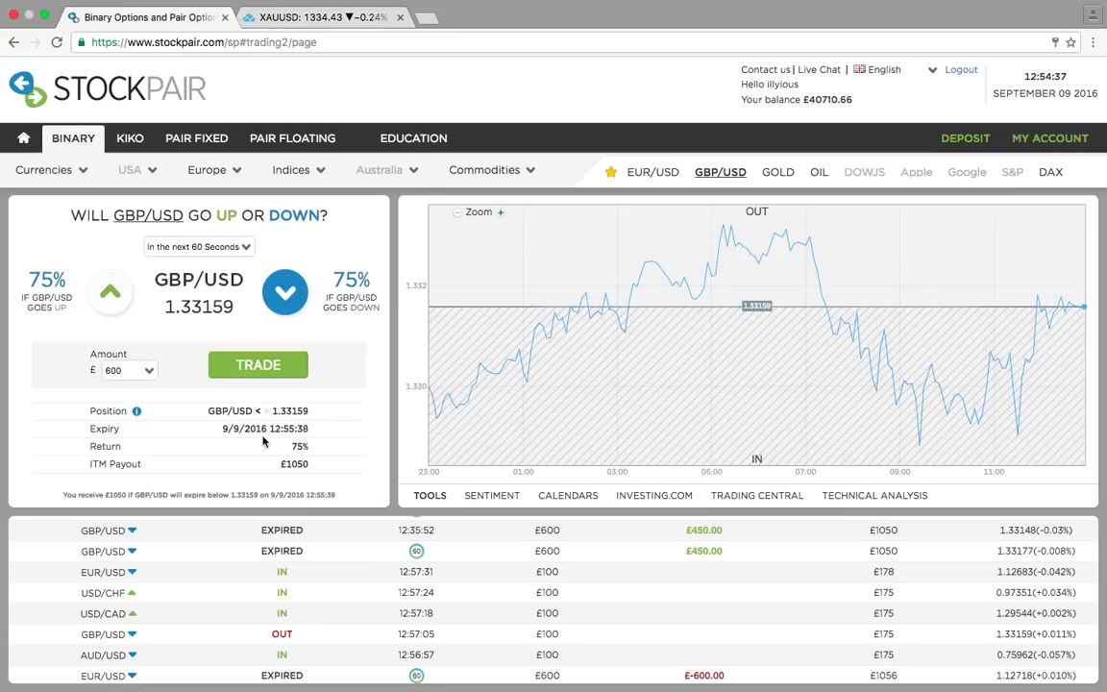
scroll(295, 615, up, 2)
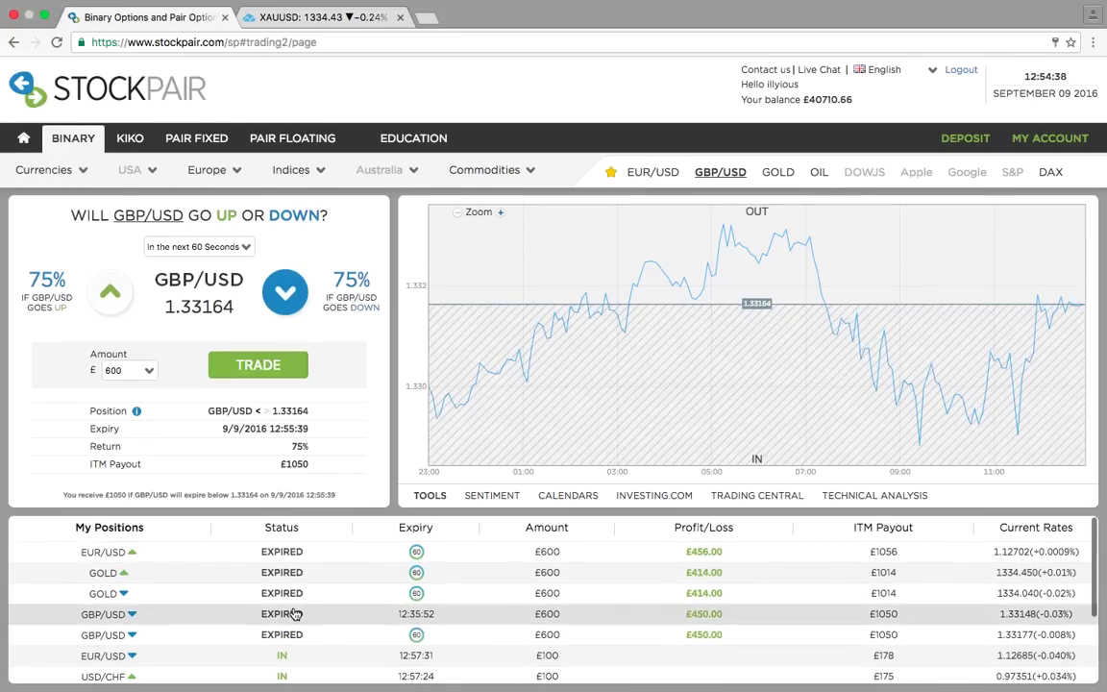
click(320, 555)
click(358, 574)
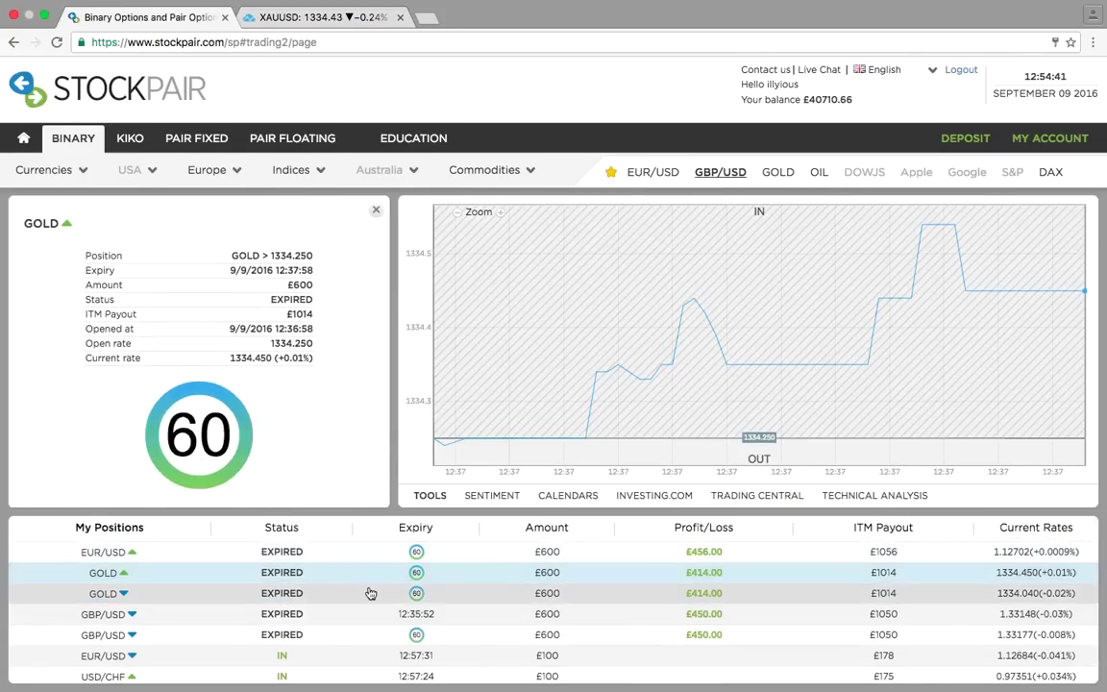
click(370, 594)
click(395, 634)
scroll(395, 634, down, 2)
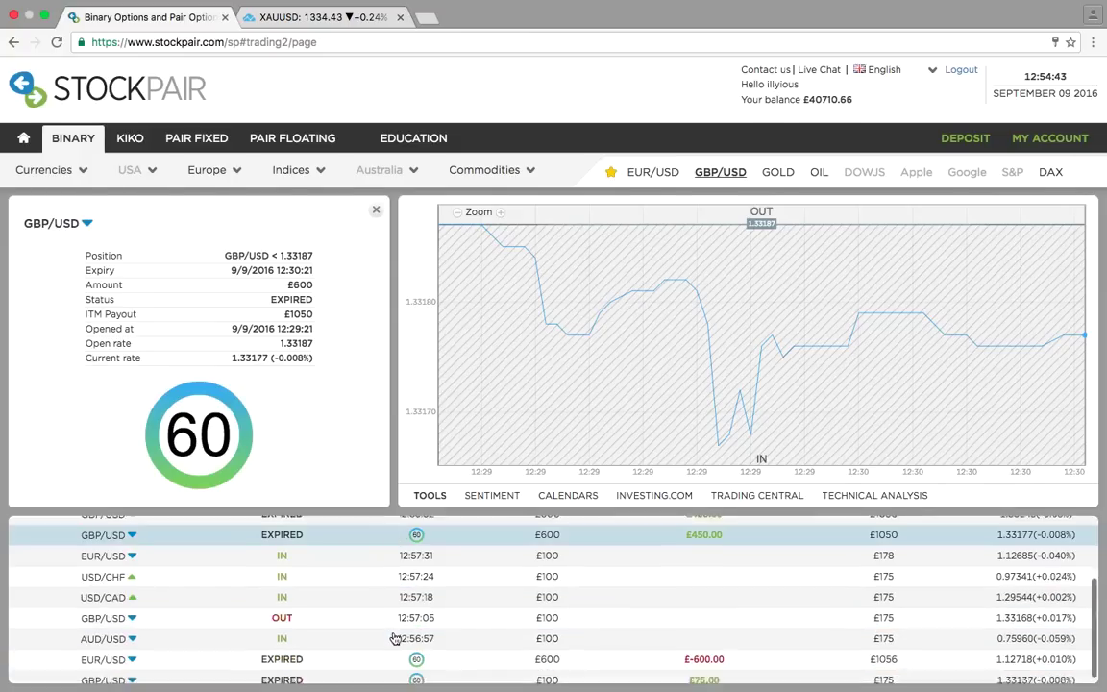
click(390, 654)
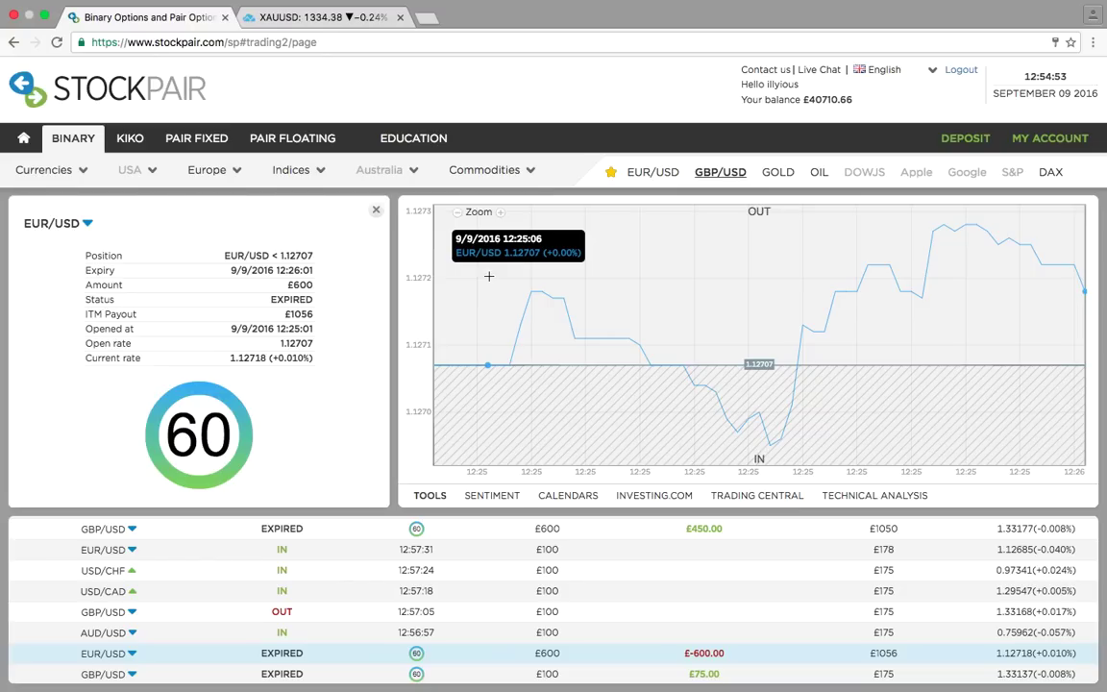
click(515, 678)
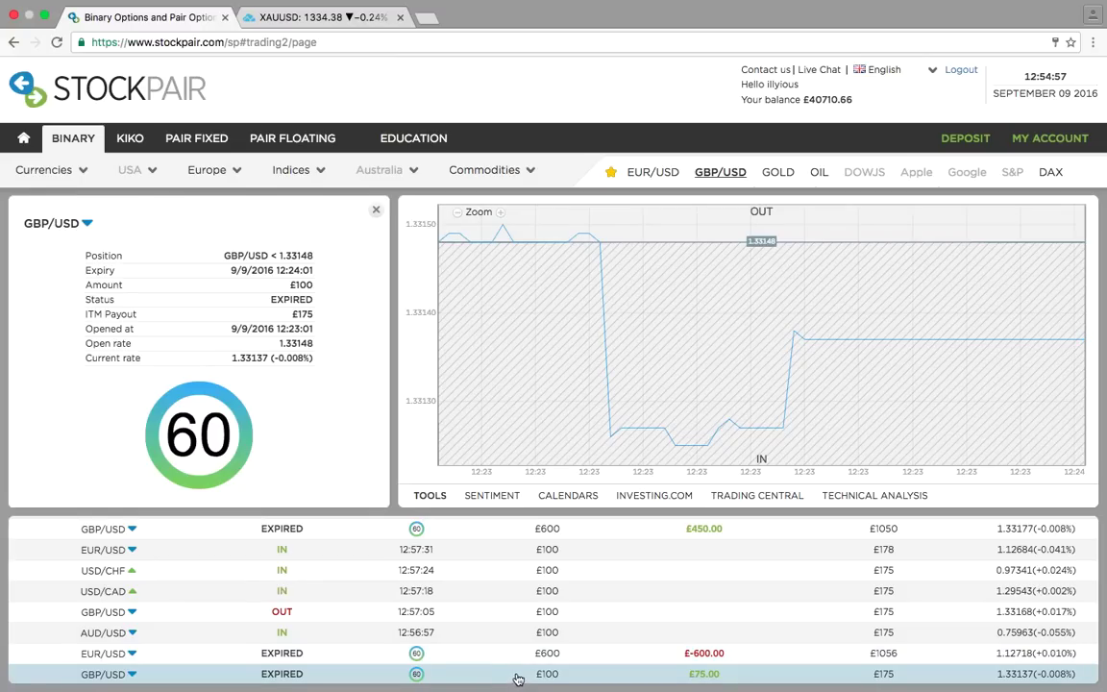
View the details of the open £100 AUD/USD, USD/CAD, USD/CHF and EUR/USD positions
click(522, 633)
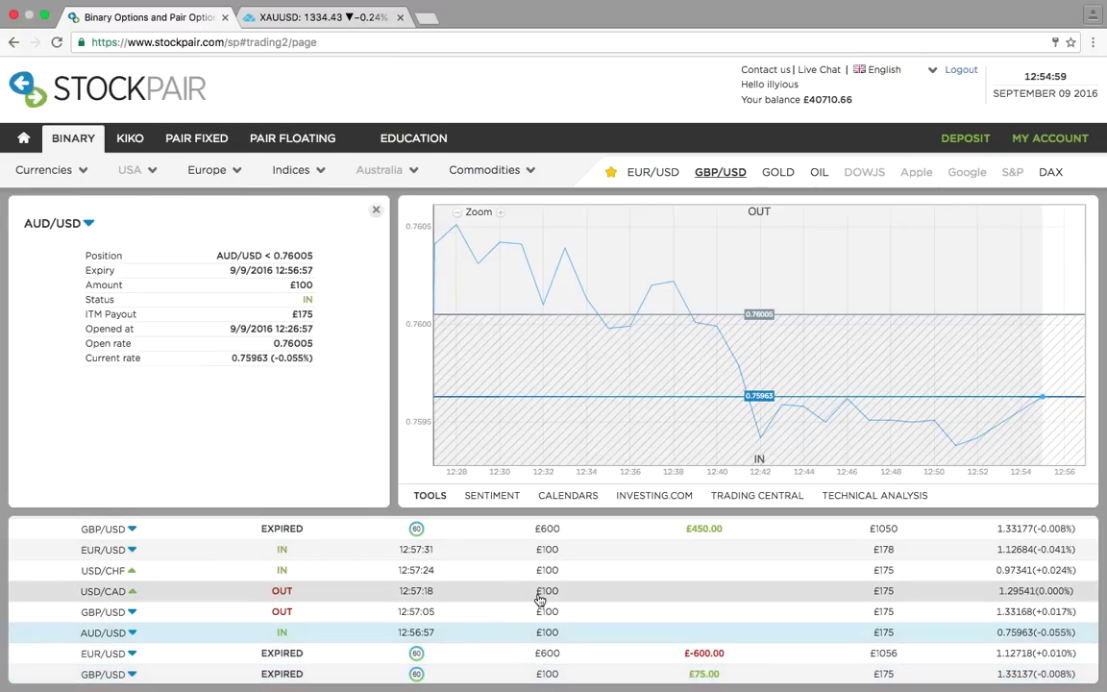
click(534, 592)
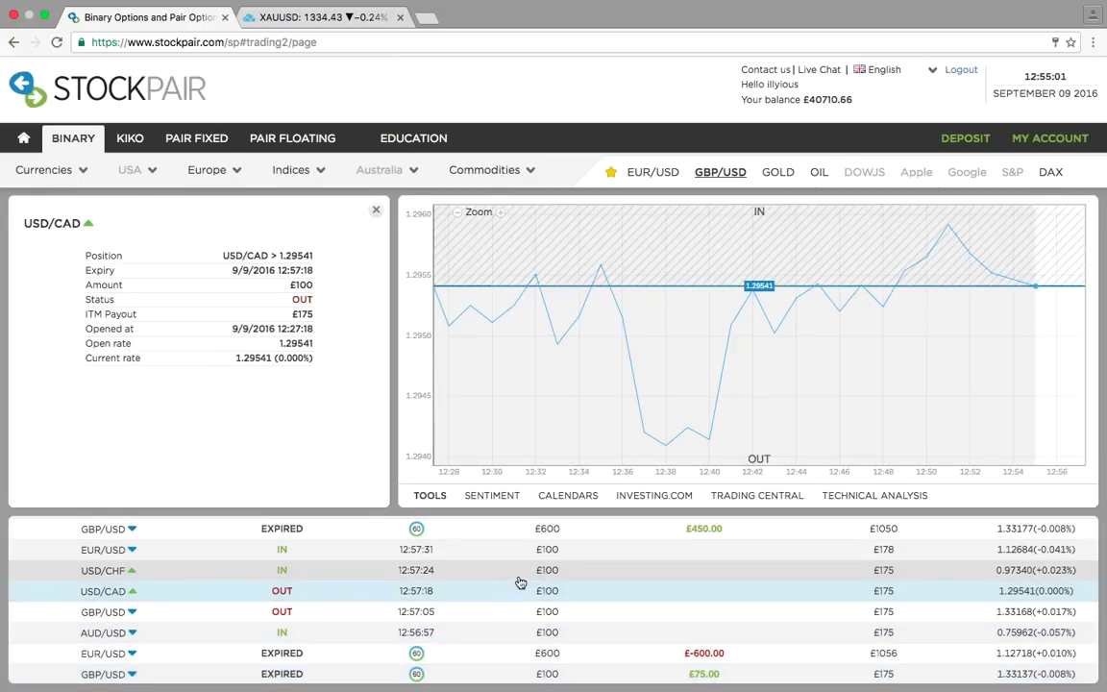
click(519, 571)
click(519, 551)
scroll(519, 553, up, 3)
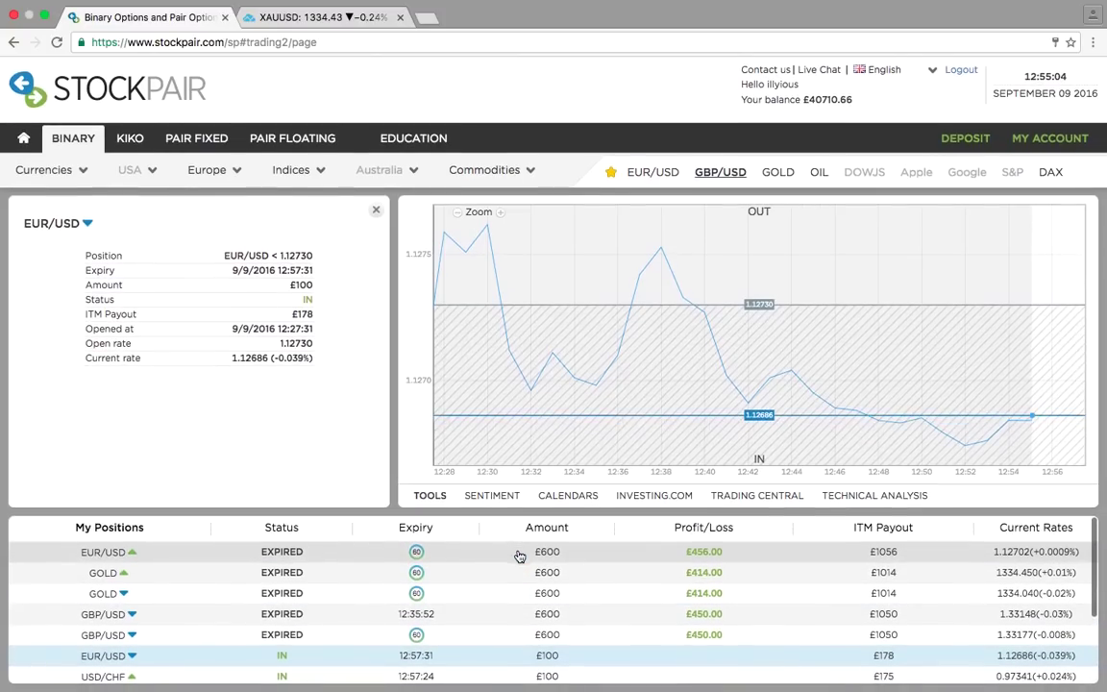
Switch to TradingView and examine the latest XAUUSD candles against the 1334.79 line and the preceding drop
mouse_move(628, 5)
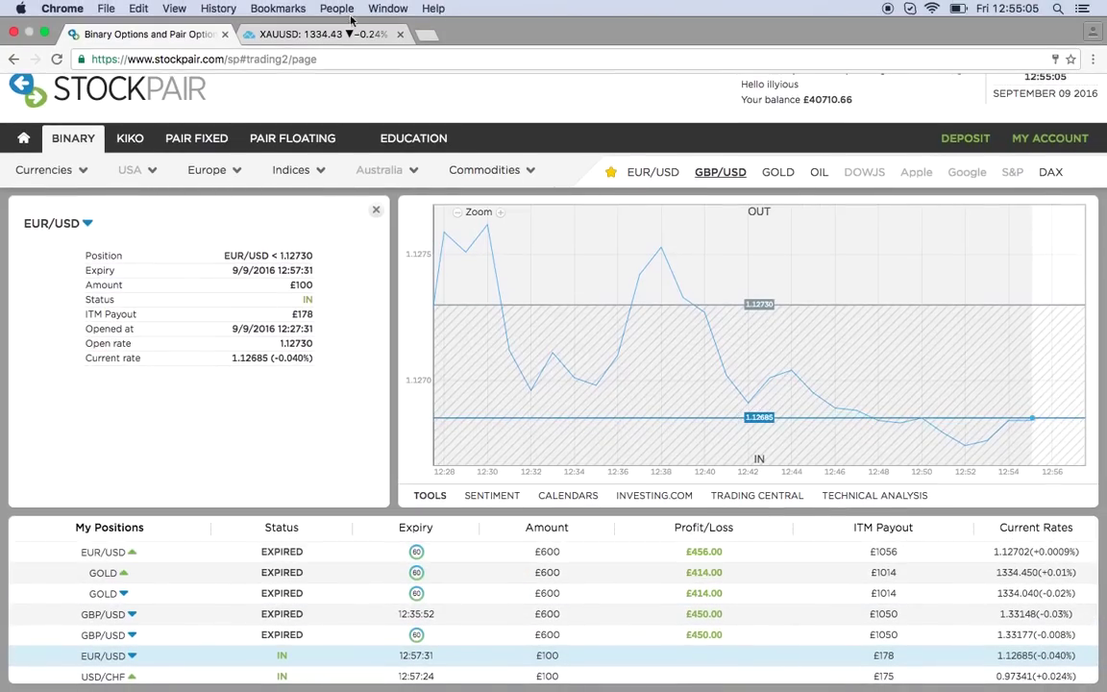
click(336, 34)
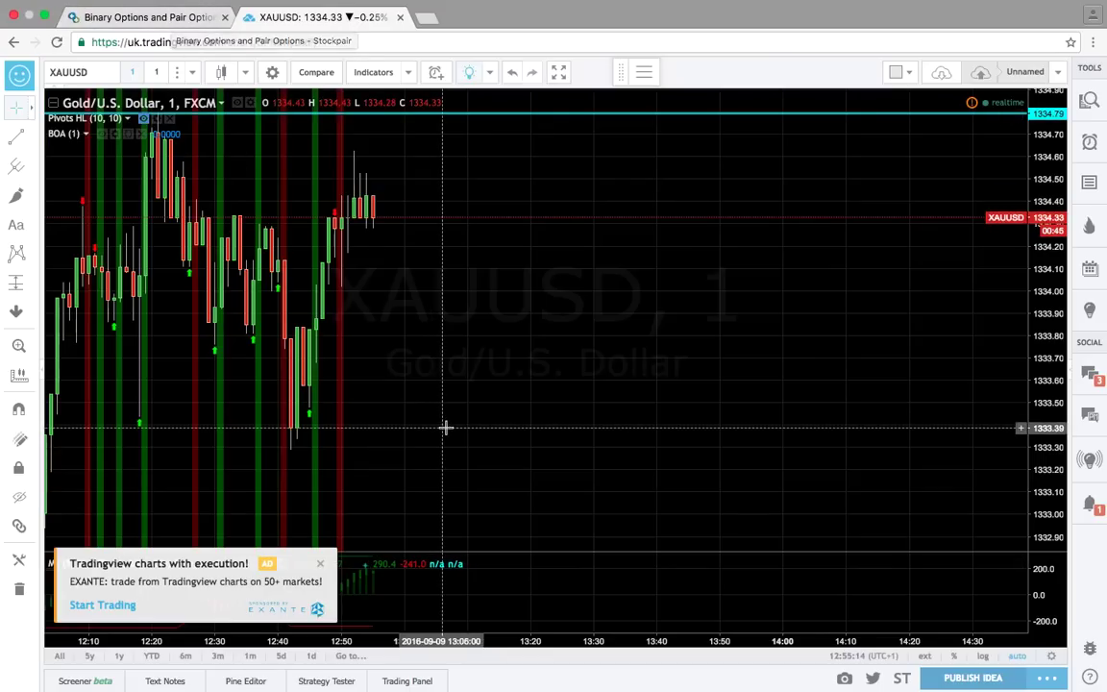
scroll(447, 432, down, 3)
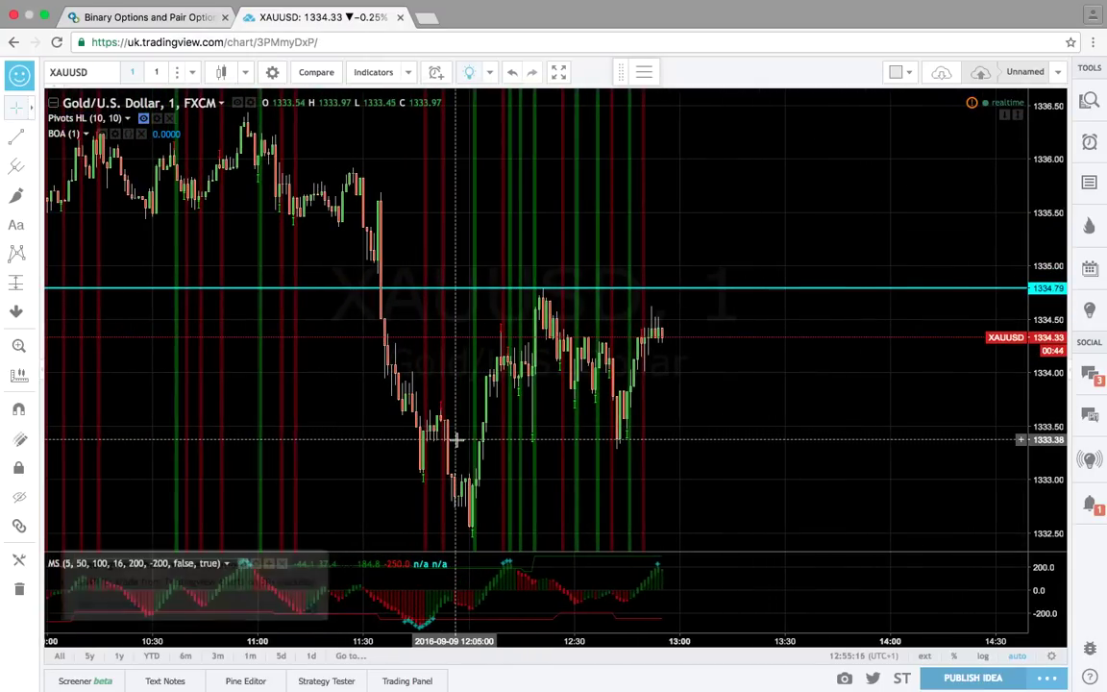